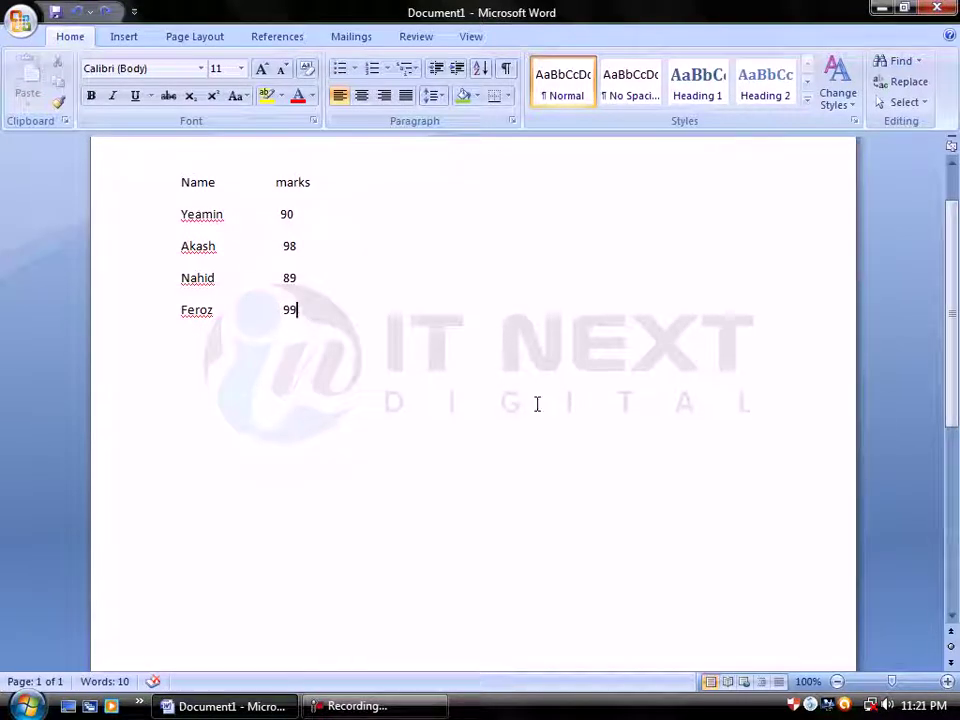
Open the Table dropdown grid on the Insert tab, below the names-and-marks list
{"action": "left_click", "coordinate": [127, 40]}
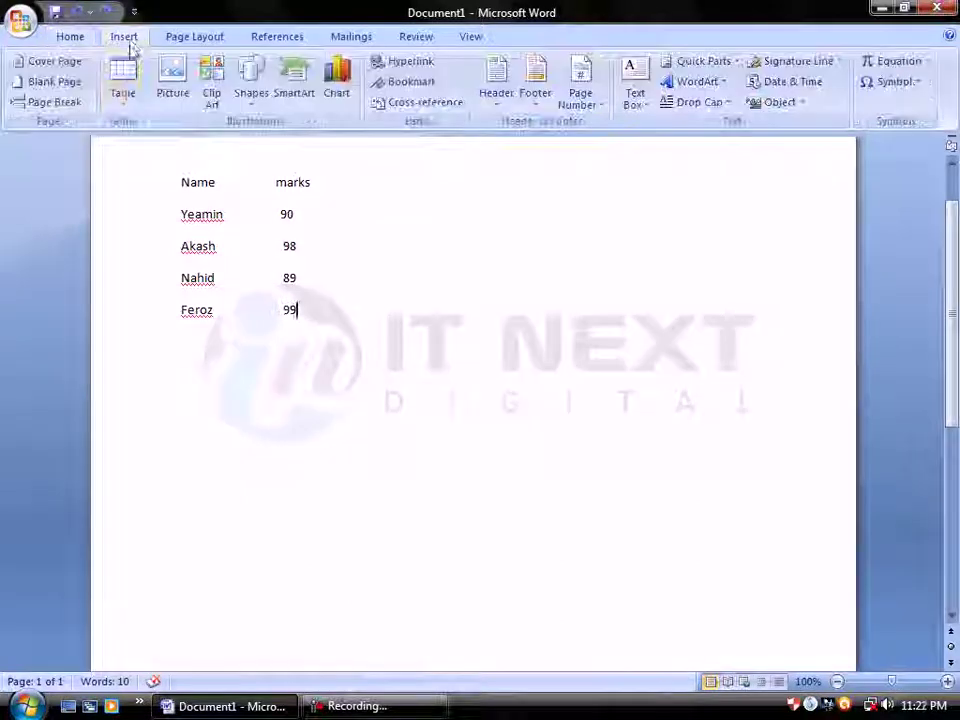
{"action": "left_click", "coordinate": [125, 95]}
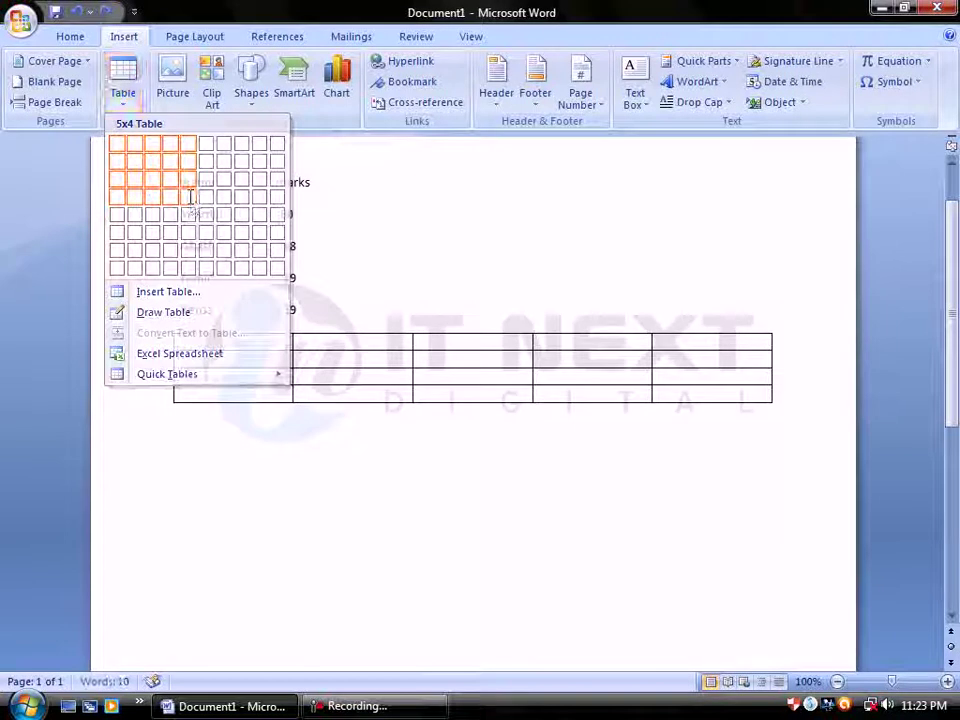
Insert a 5x4 table, five columns by four rows, beneath the list
{"action": "left_click", "coordinate": [190, 198]}
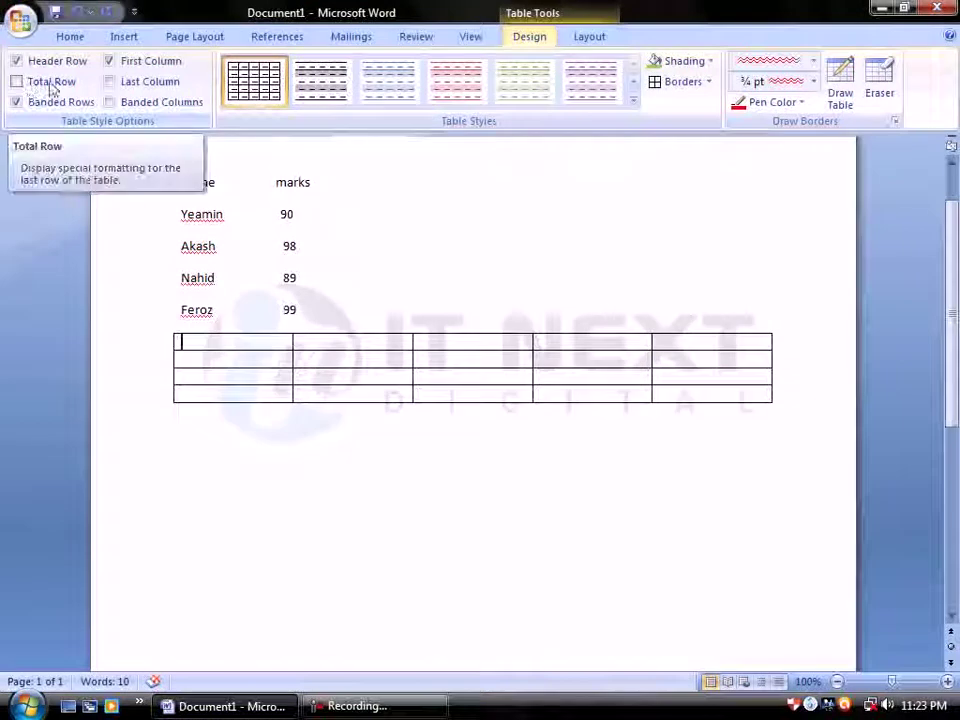
Scroll up and down through the Table Styles gallery rows to compare grid styles
{"action": "left_click", "coordinate": [633, 88]}
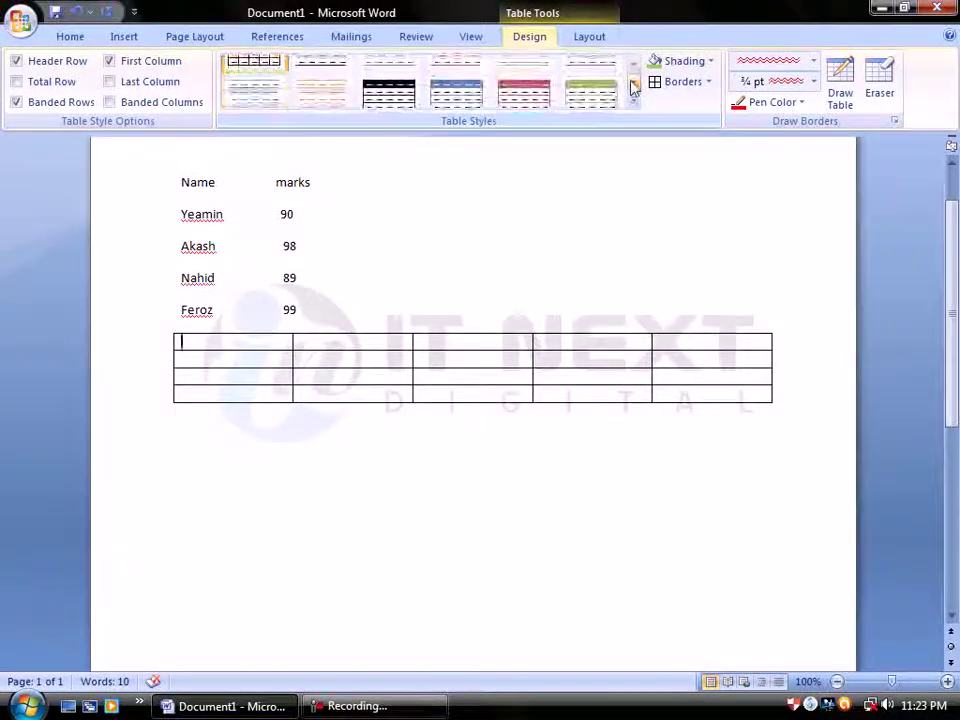
{"action": "left_click", "coordinate": [634, 88]}
{"action": "left_click", "coordinate": [633, 88]}
{"action": "left_click", "coordinate": [634, 89]}
{"action": "left_click", "coordinate": [634, 89]}
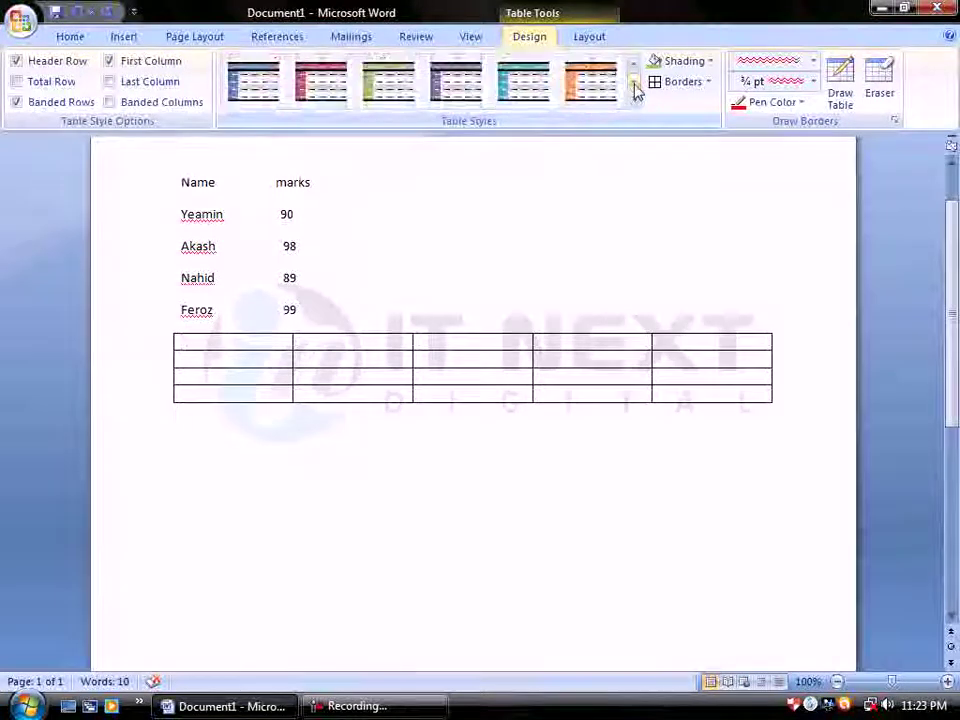
{"action": "left_click", "coordinate": [633, 88]}
{"action": "left_click", "coordinate": [633, 89]}
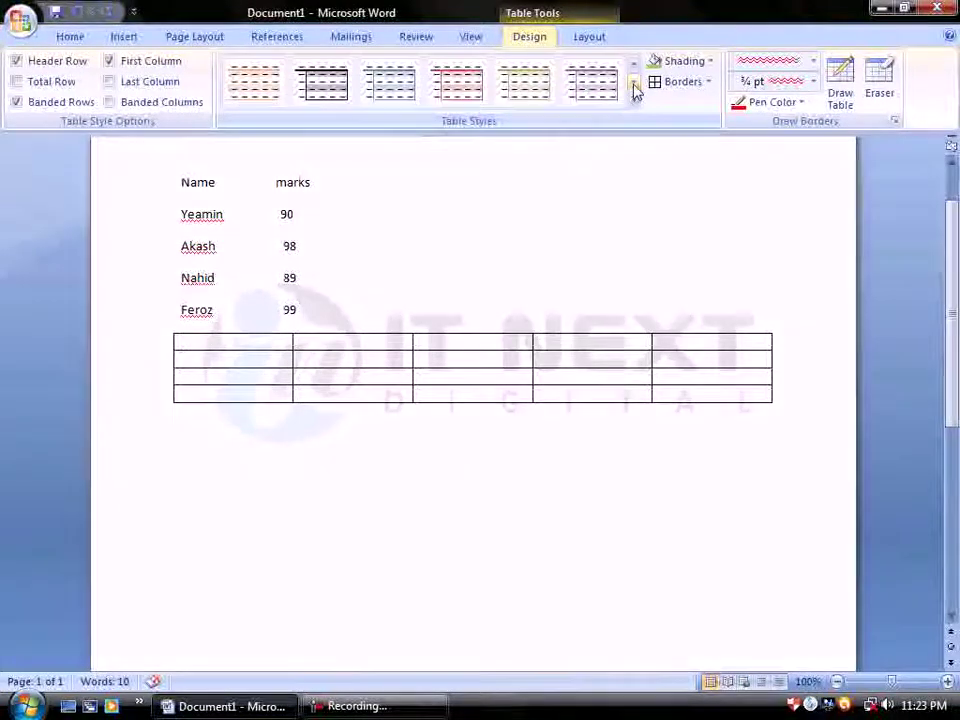
{"action": "left_click", "coordinate": [636, 71]}
{"action": "left_click", "coordinate": [637, 70]}
{"action": "left_click", "coordinate": [635, 70]}
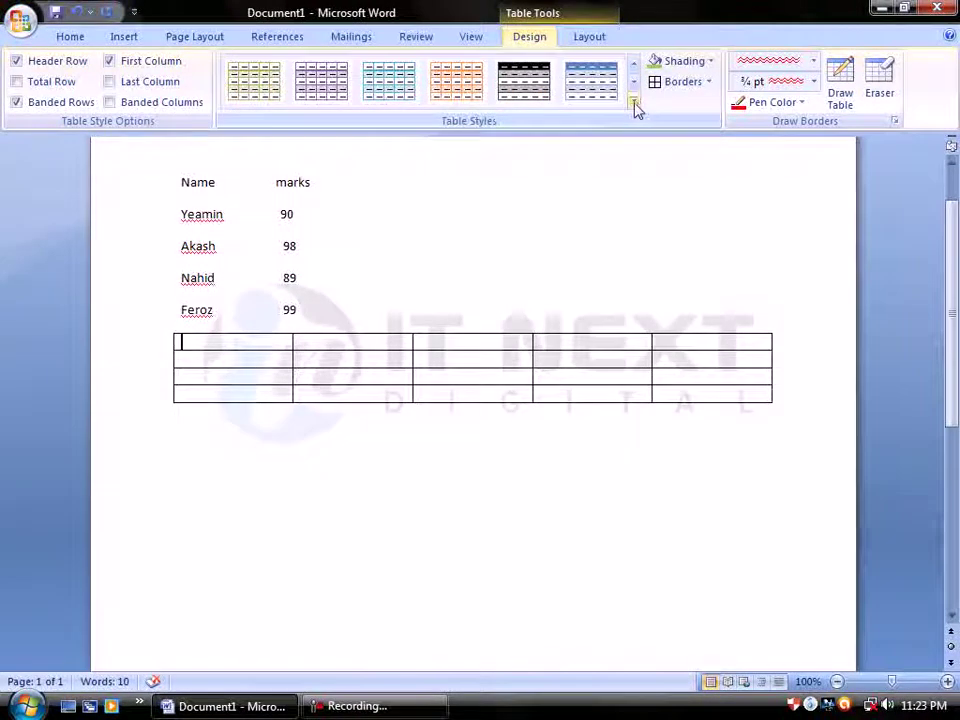
Apply the teal style with a black header row from the expanded styles gallery
{"action": "left_click", "coordinate": [634, 103]}
{"action": "left_click_drag", "start_coordinate": [704, 166], "coordinate": [700, 330]}
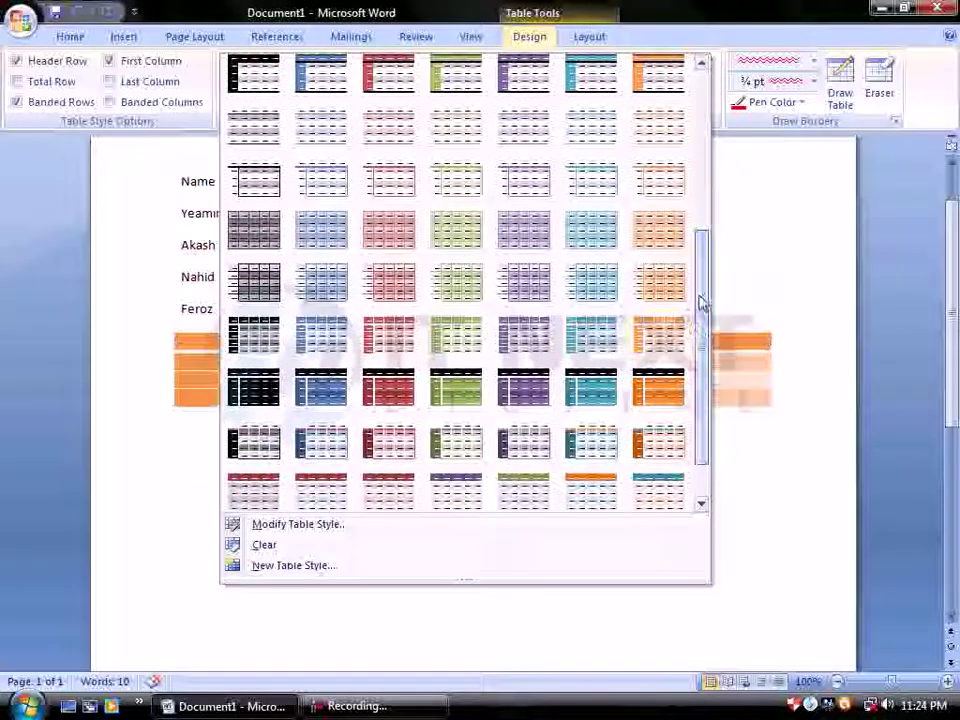
{"action": "left_click_drag", "start_coordinate": [700, 330], "coordinate": [701, 360]}
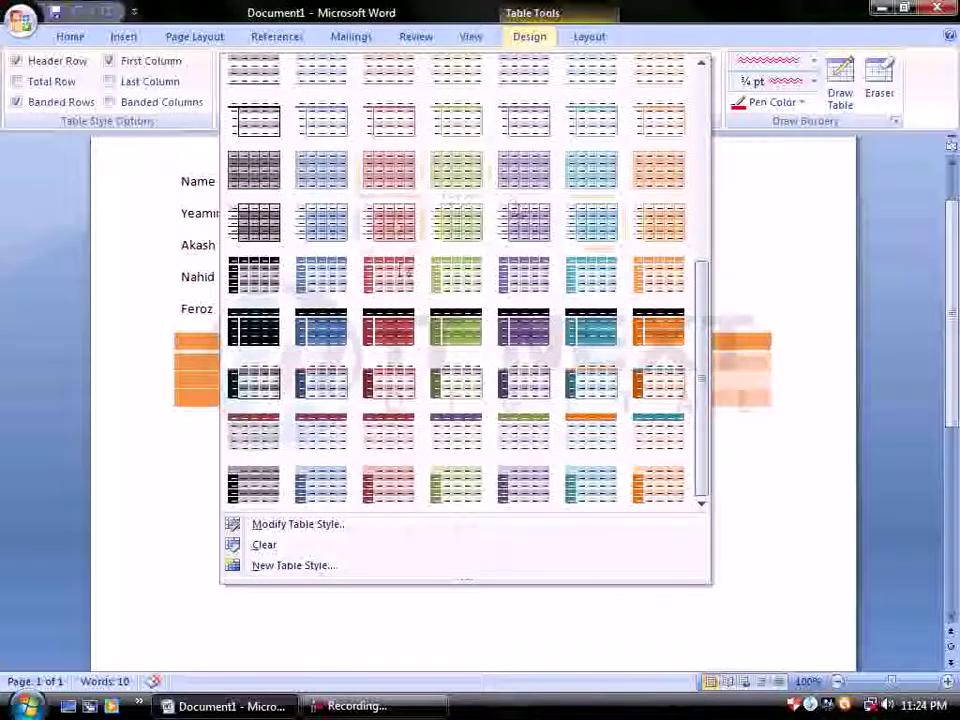
{"action": "left_click", "coordinate": [588, 343]}
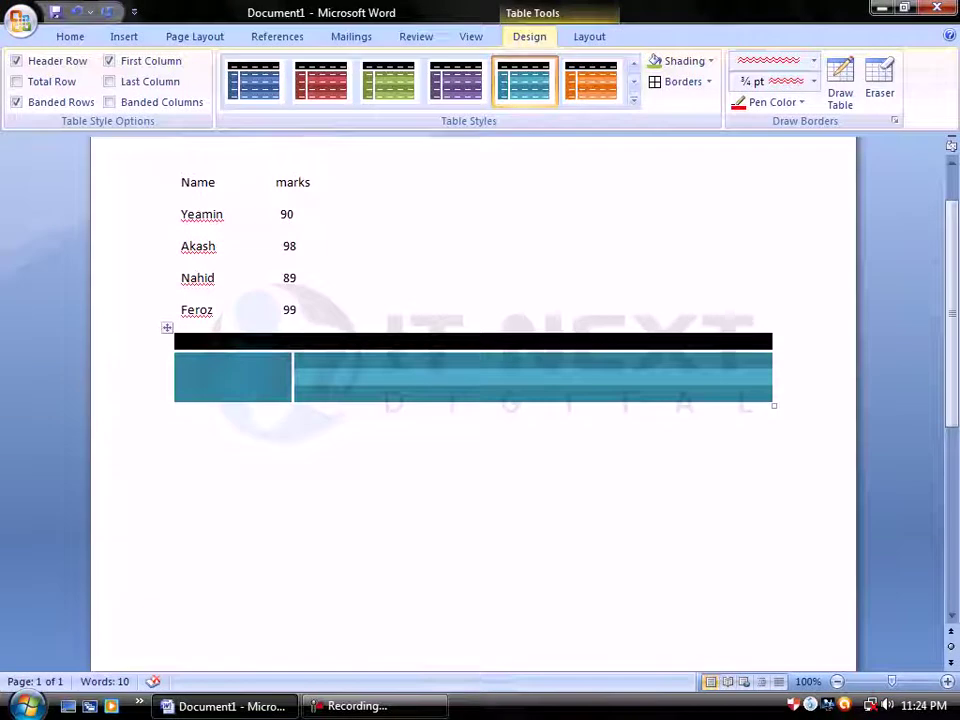
Select the whole teal table and apply All Borders to every cell
{"action": "left_click", "coordinate": [689, 87]}
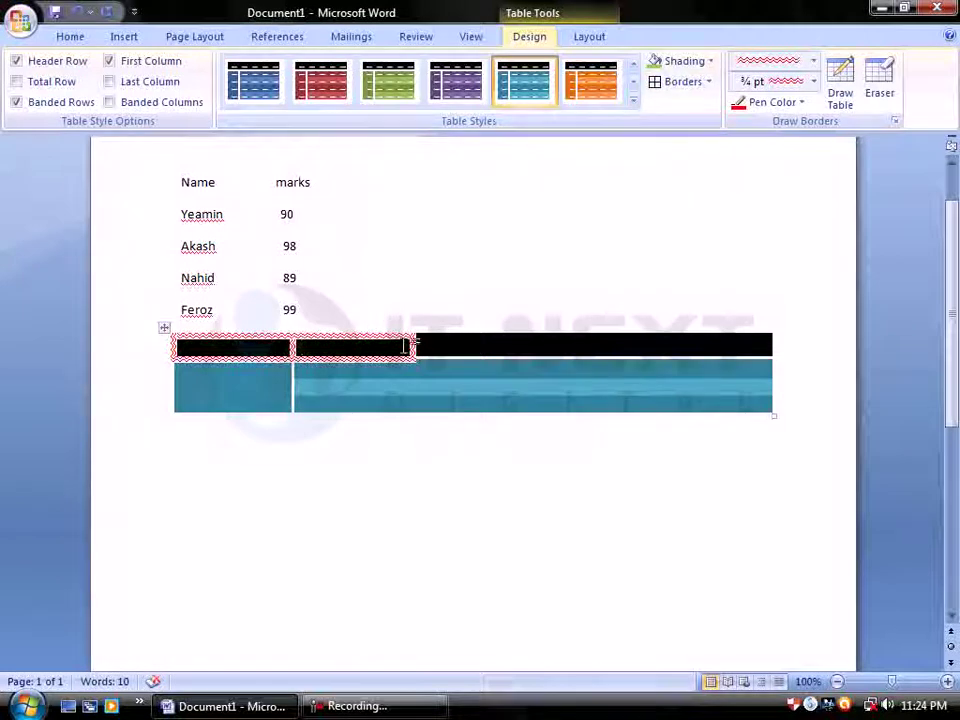
{"action": "left_click", "coordinate": [166, 328]}
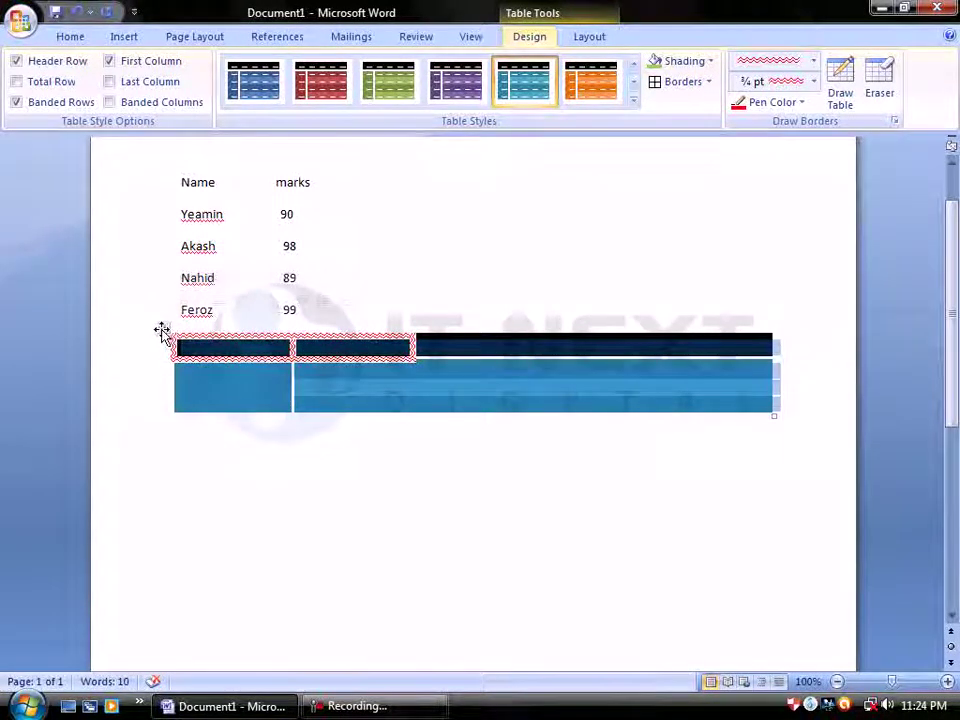
{"action": "left_click", "coordinate": [664, 88]}
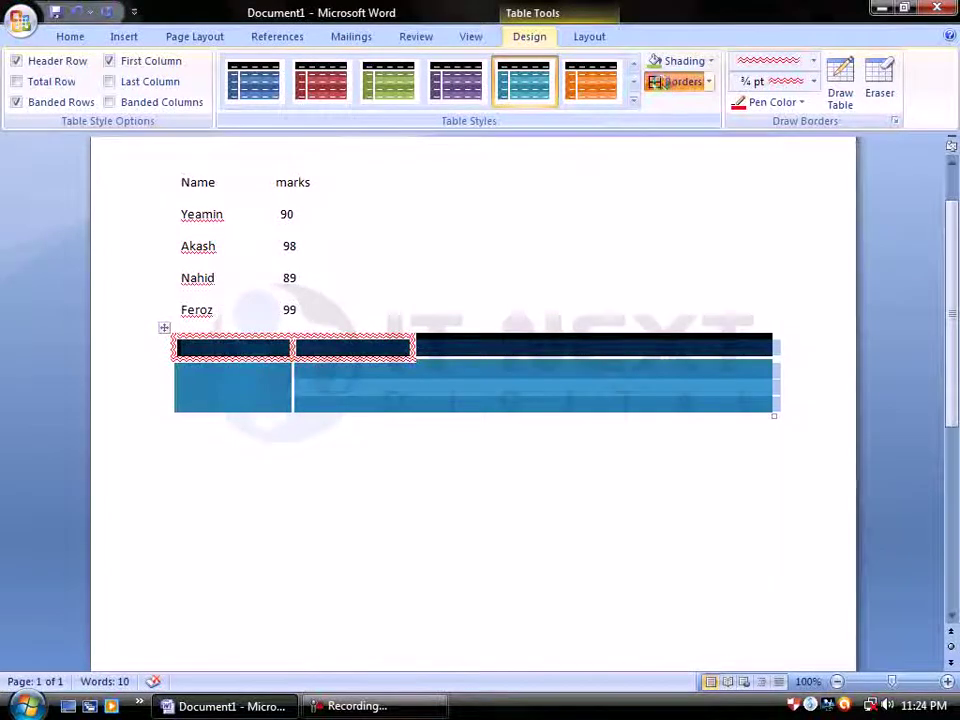
{"action": "left_click", "coordinate": [777, 416]}
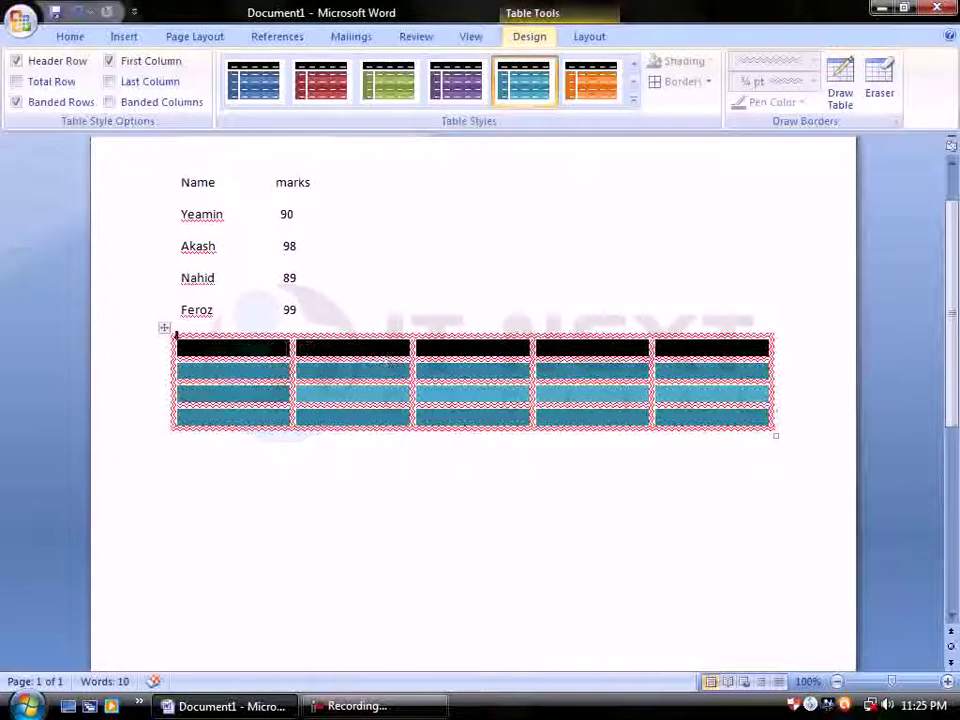
{"action": "left_click", "coordinate": [177, 337]}
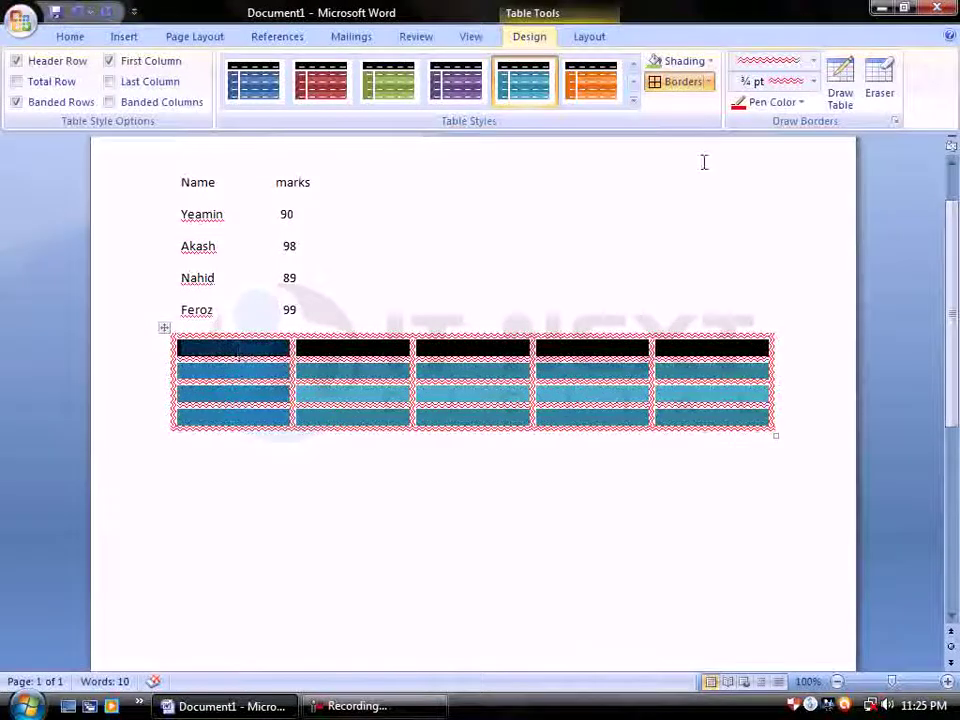
Shade the table's first column red
{"action": "left_click", "coordinate": [710, 64]}
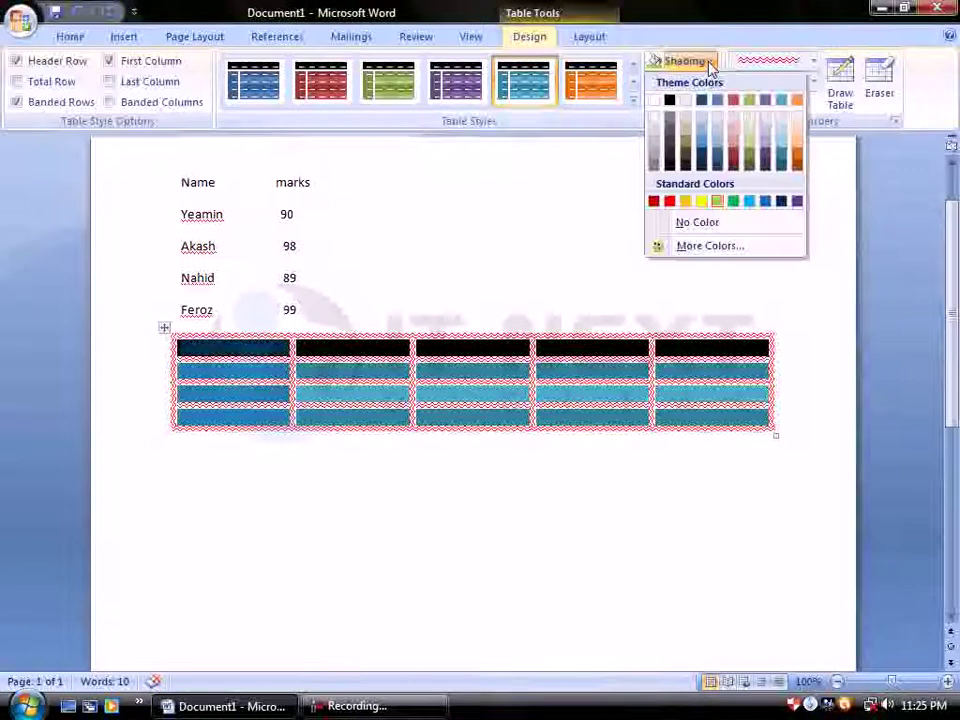
{"action": "left_click", "coordinate": [671, 203]}
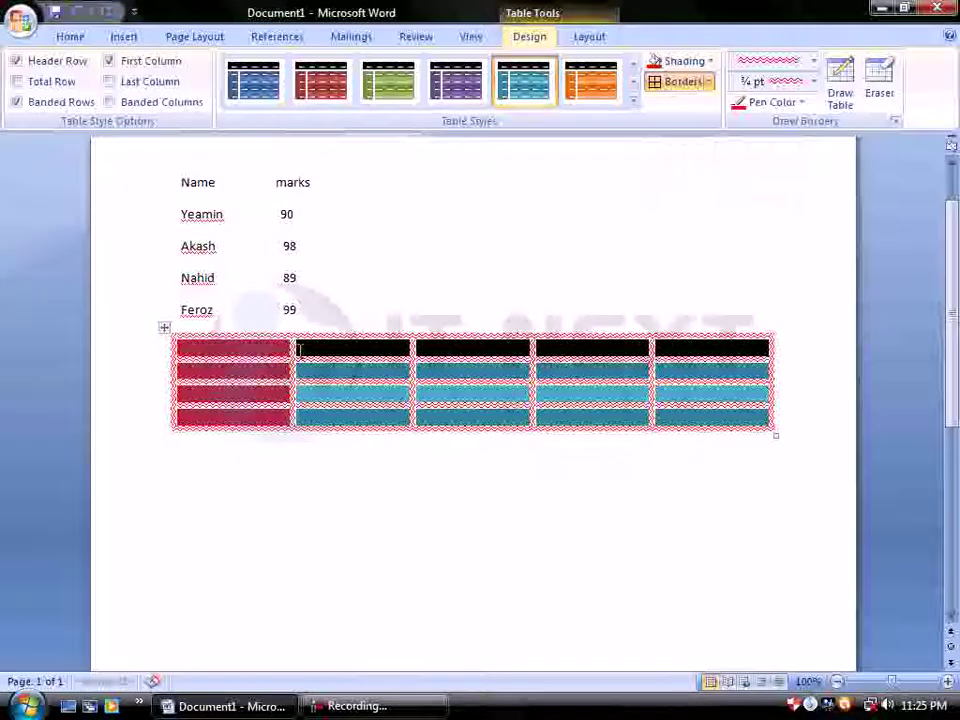
{"action": "left_click", "coordinate": [245, 362]}
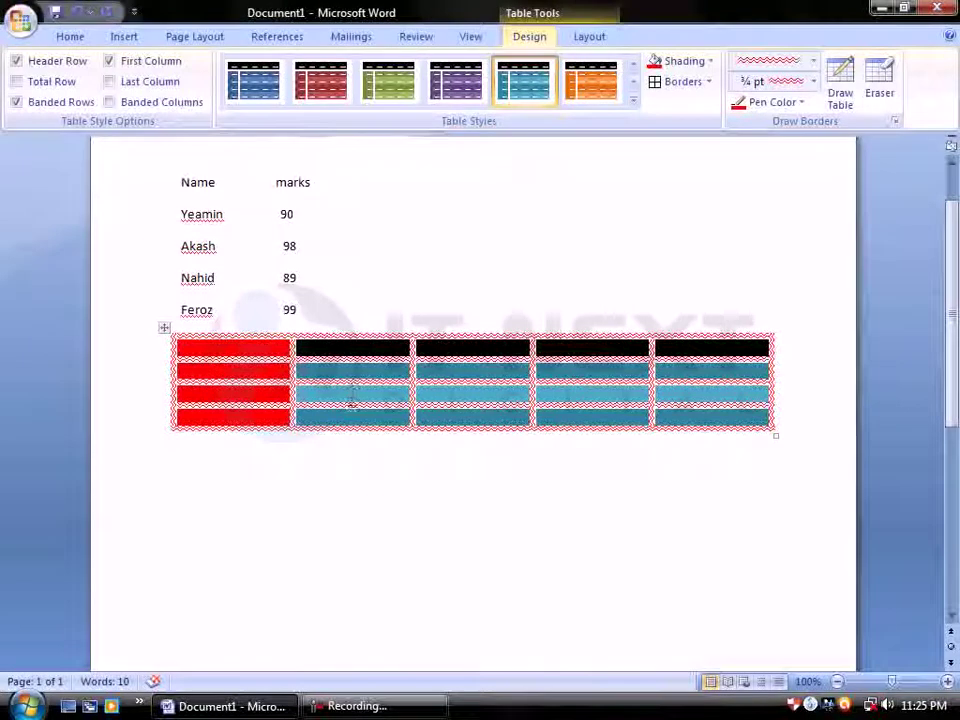
Shade one second-column cell green and one third-column cell yellow
{"action": "left_click", "coordinate": [708, 82]}
{"action": "left_click", "coordinate": [710, 62]}
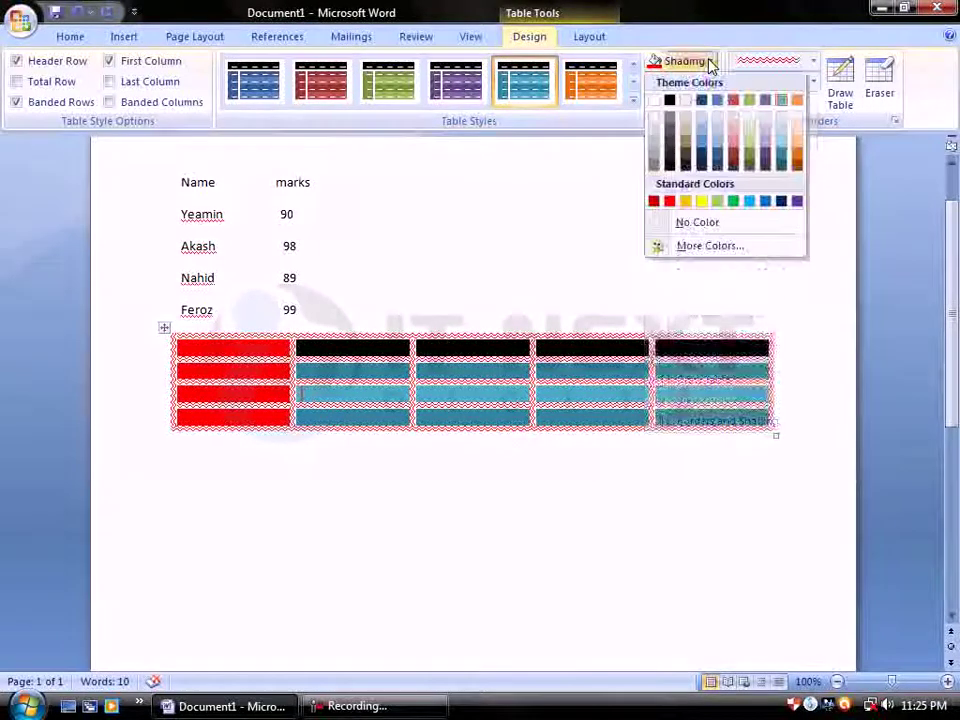
{"action": "left_click", "coordinate": [735, 202]}
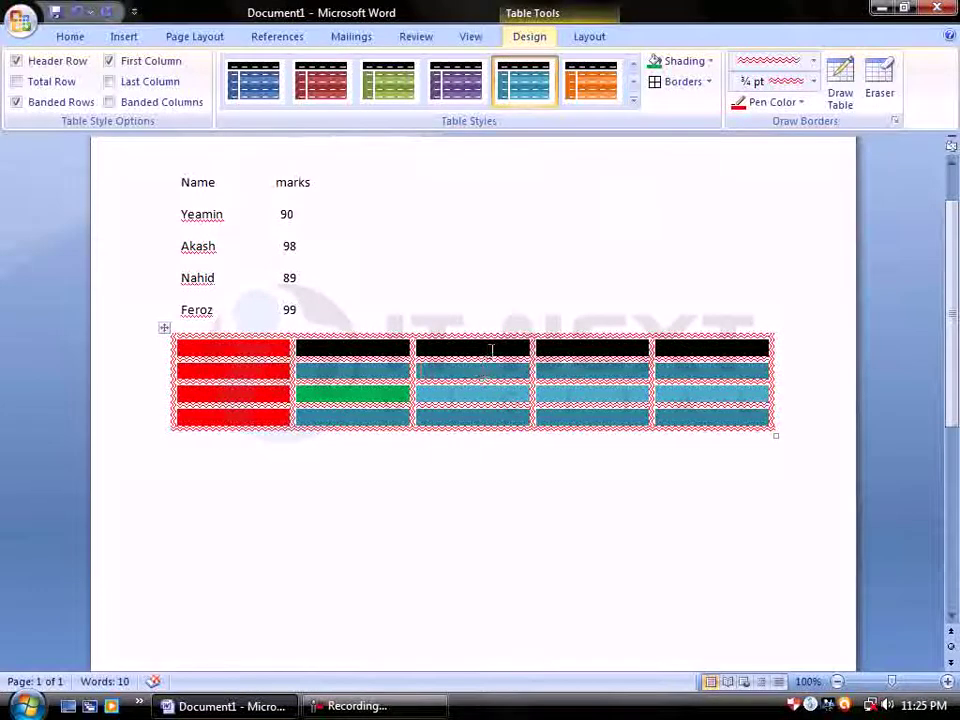
{"action": "left_click", "coordinate": [711, 61]}
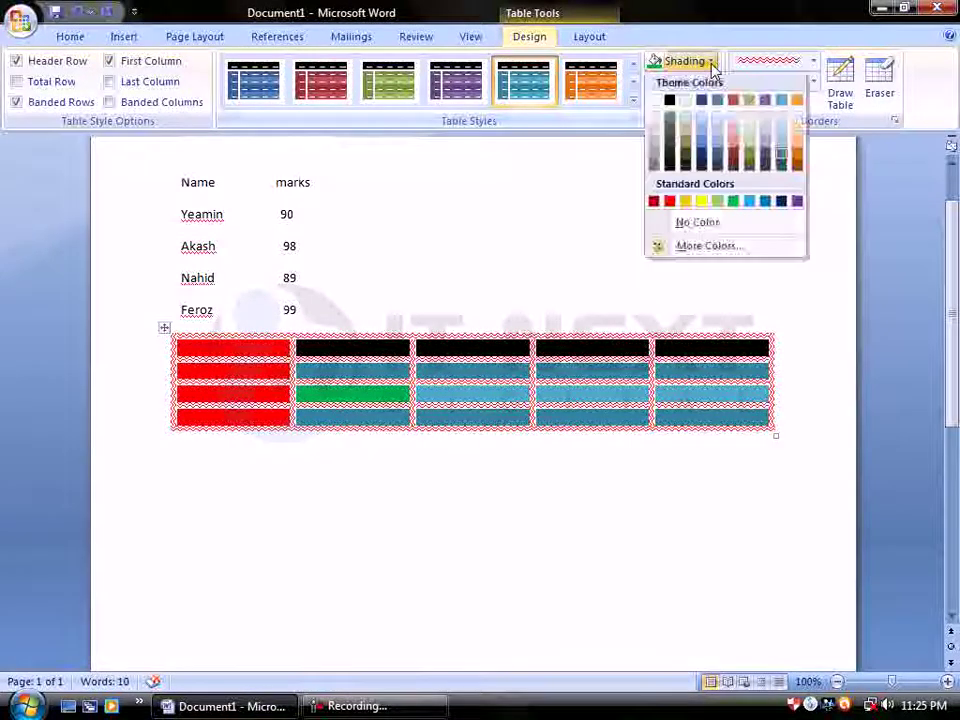
{"action": "left_click", "coordinate": [701, 203]}
{"action": "left_click", "coordinate": [421, 370]}
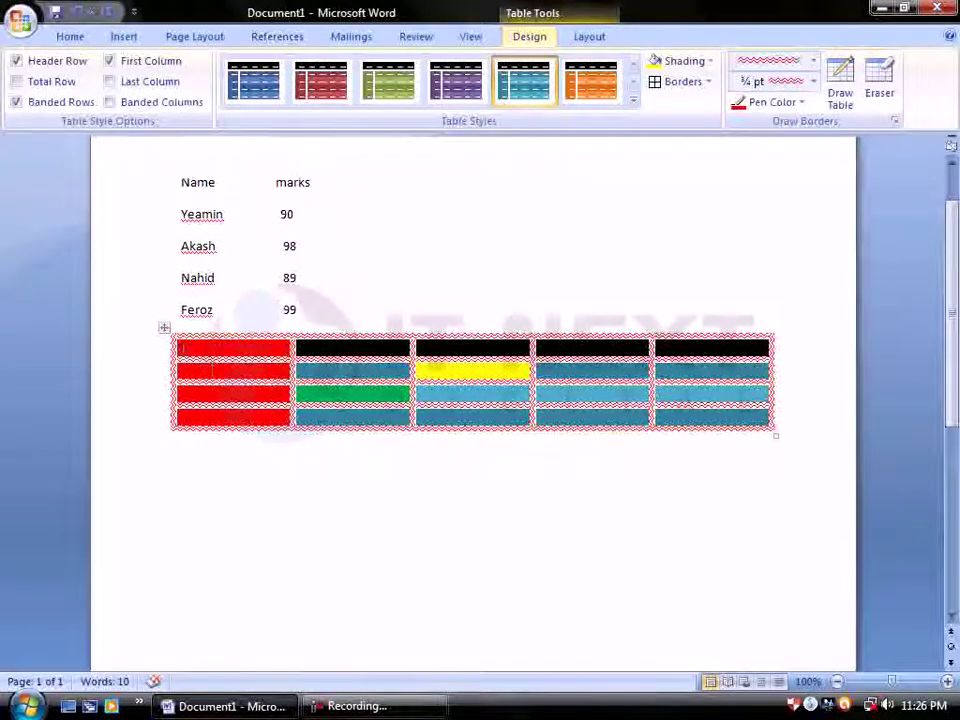
{"action": "left_click_drag", "start_coordinate": [776, 506], "coordinate": [182, 345]}
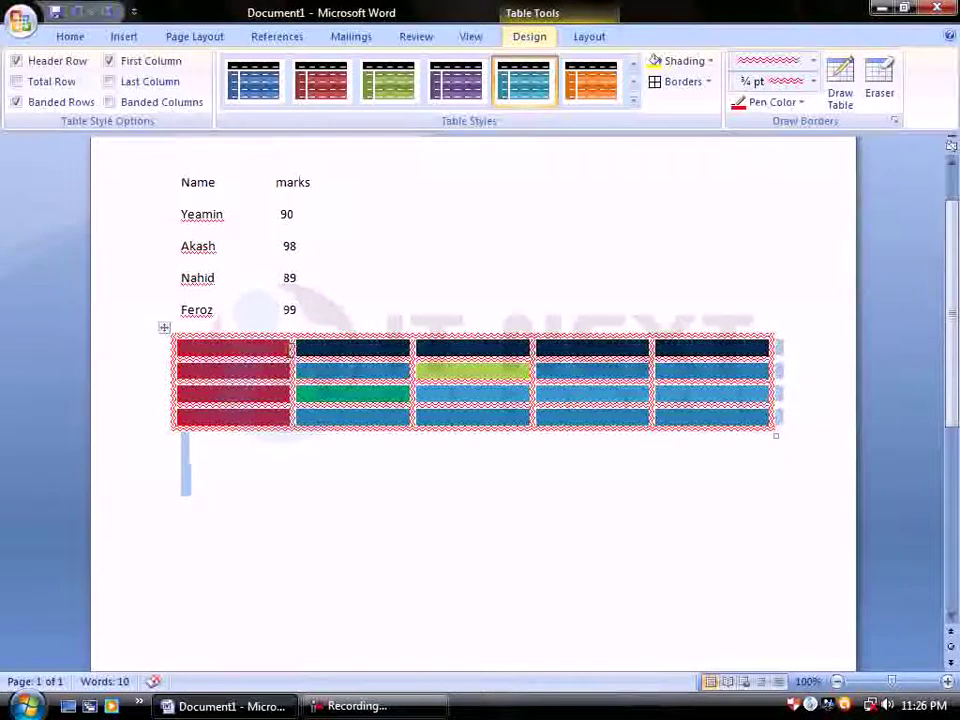
Select the whole table and shade it light blue
{"action": "left_click", "coordinate": [325, 442]}
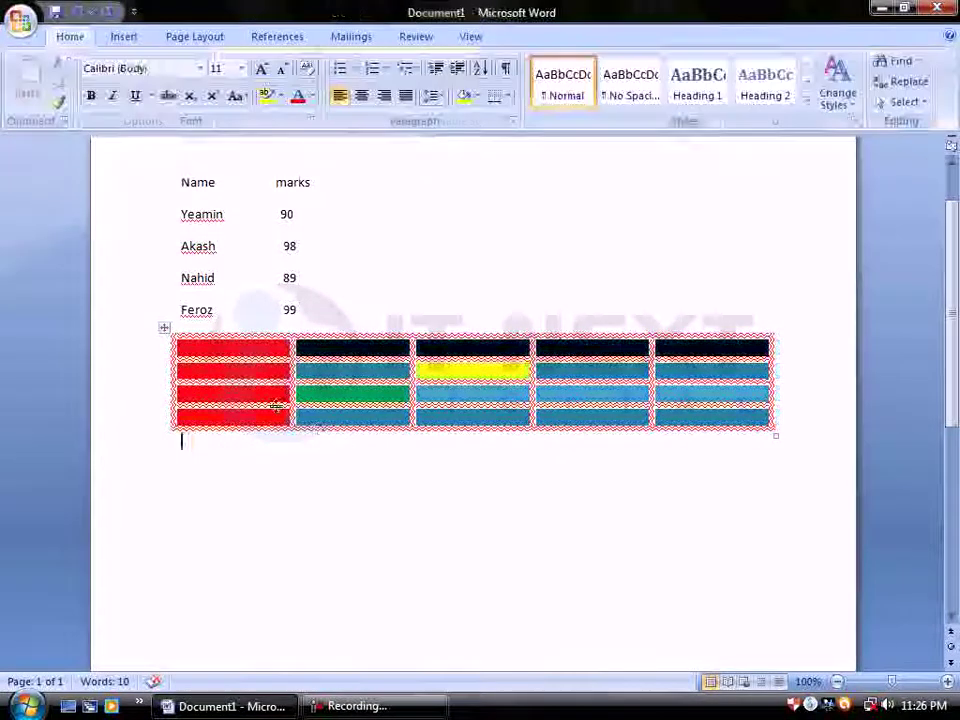
{"action": "left_click", "coordinate": [164, 331]}
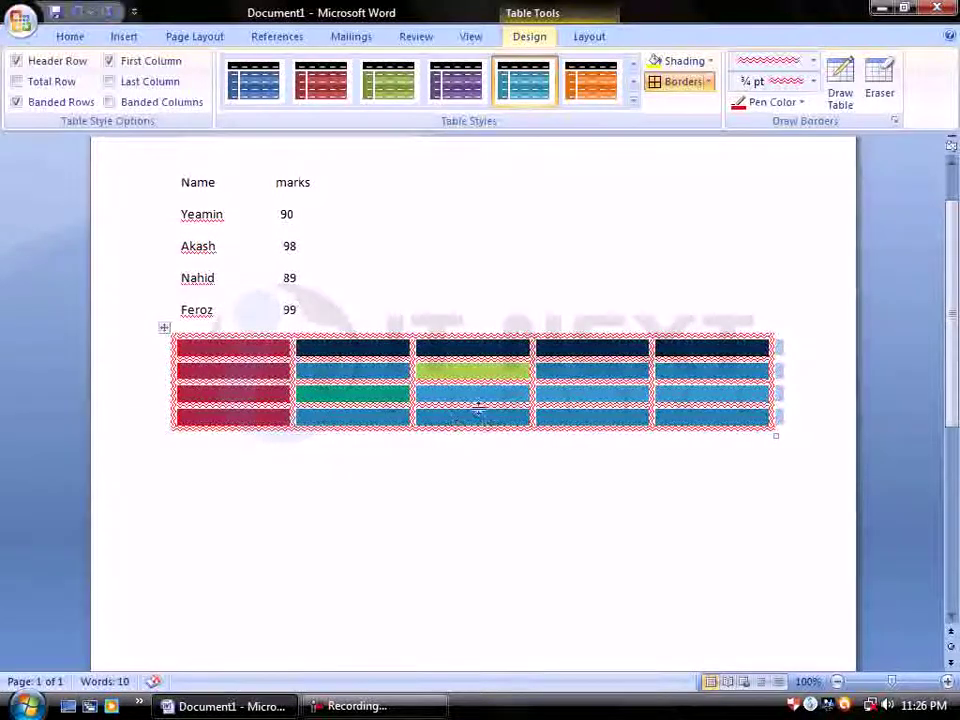
{"action": "left_click", "coordinate": [706, 61]}
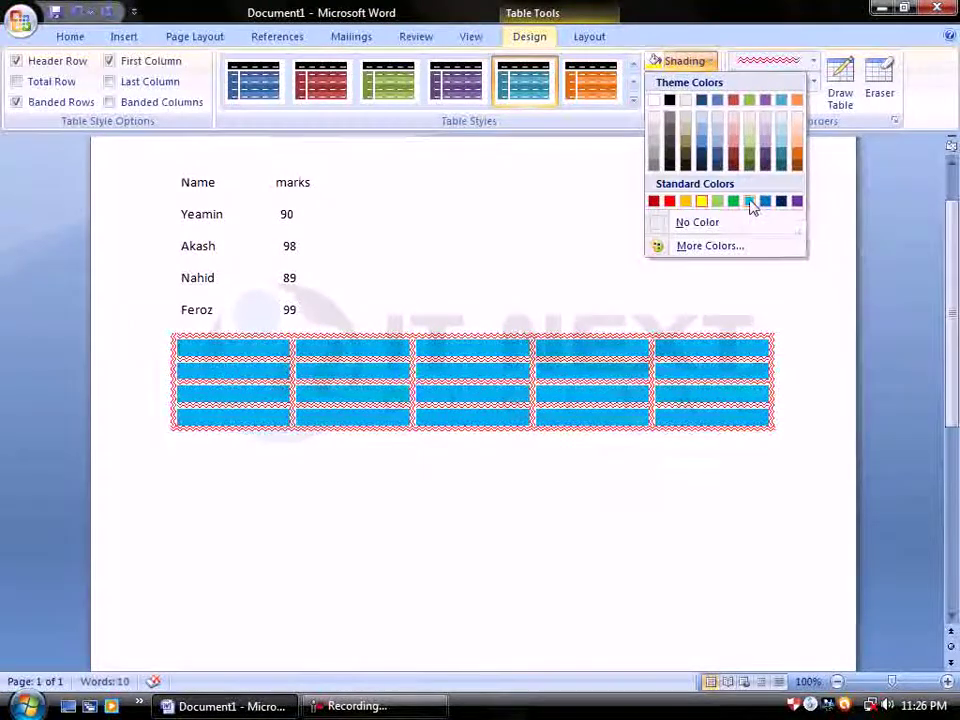
{"action": "left_click", "coordinate": [752, 205]}
{"action": "left_click", "coordinate": [798, 471]}
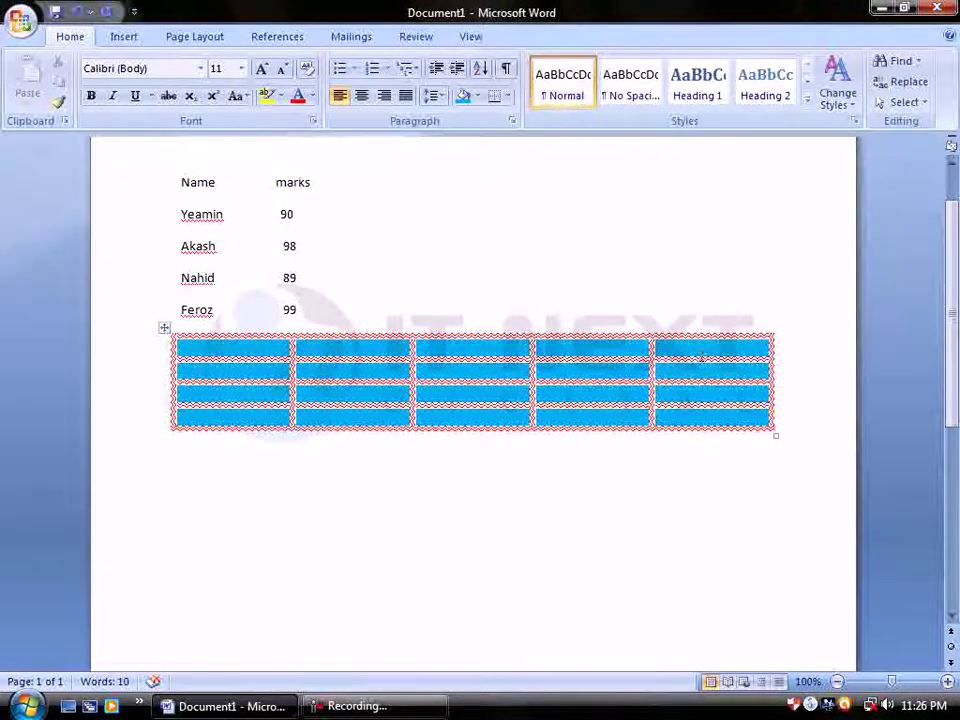
Reapply light blue shading to the whole table from the Design tab's Shading menu
{"action": "left_click", "coordinate": [333, 381]}
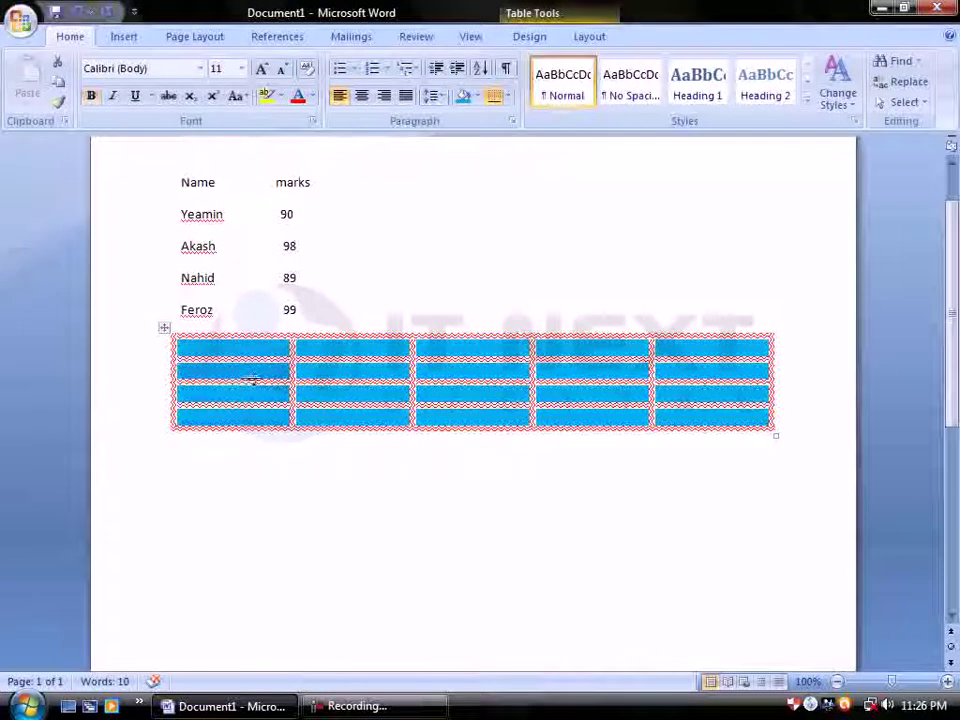
{"action": "left_click", "coordinate": [306, 381]}
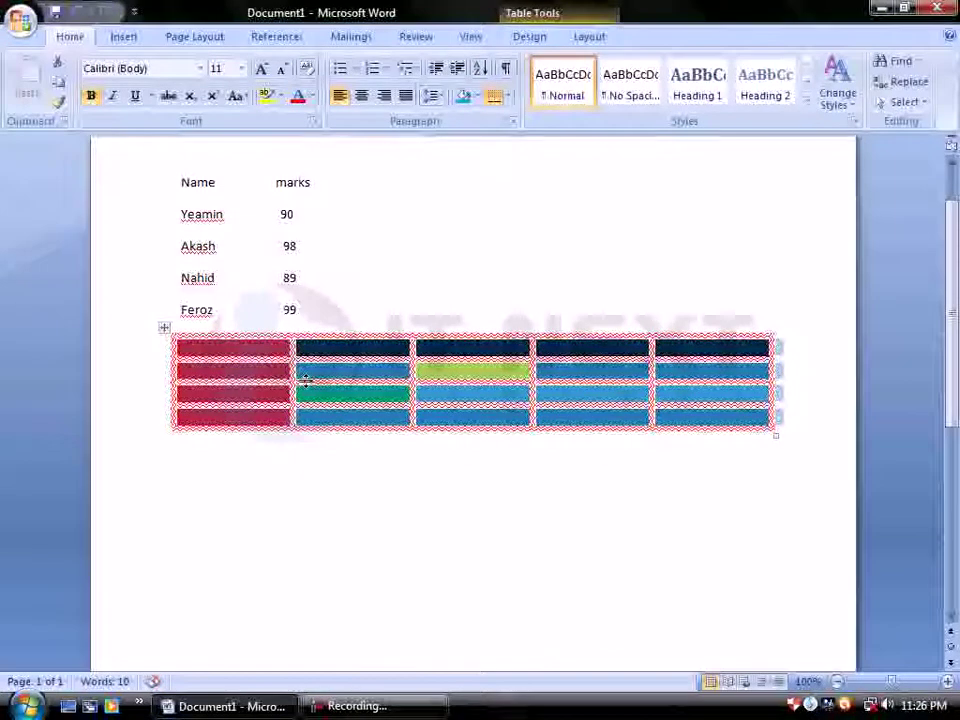
{"action": "left_click", "coordinate": [530, 38]}
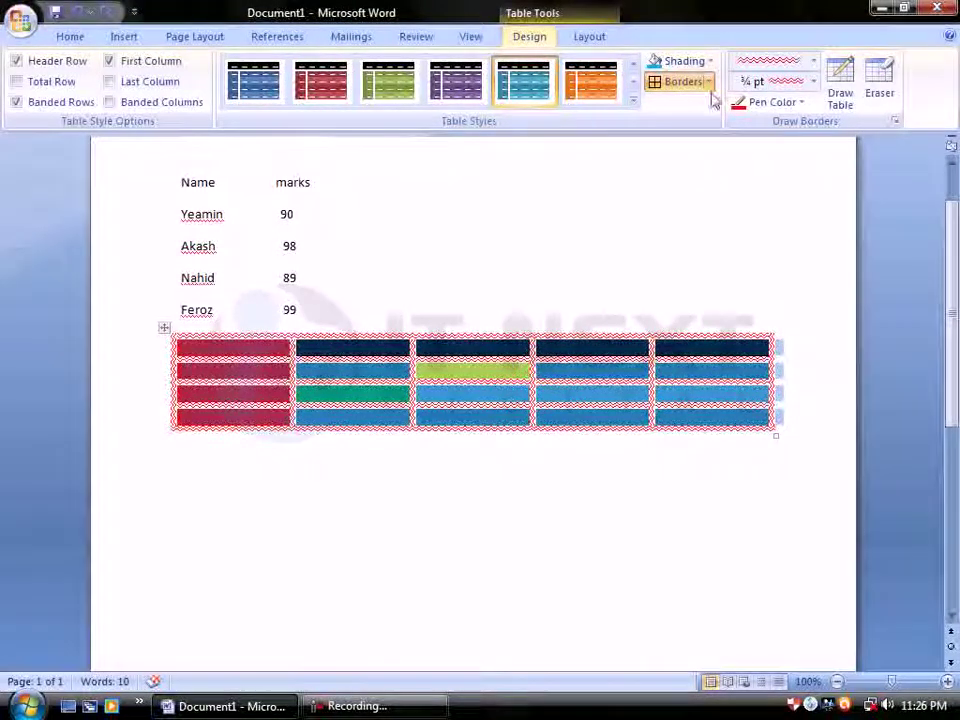
{"action": "left_click", "coordinate": [711, 62]}
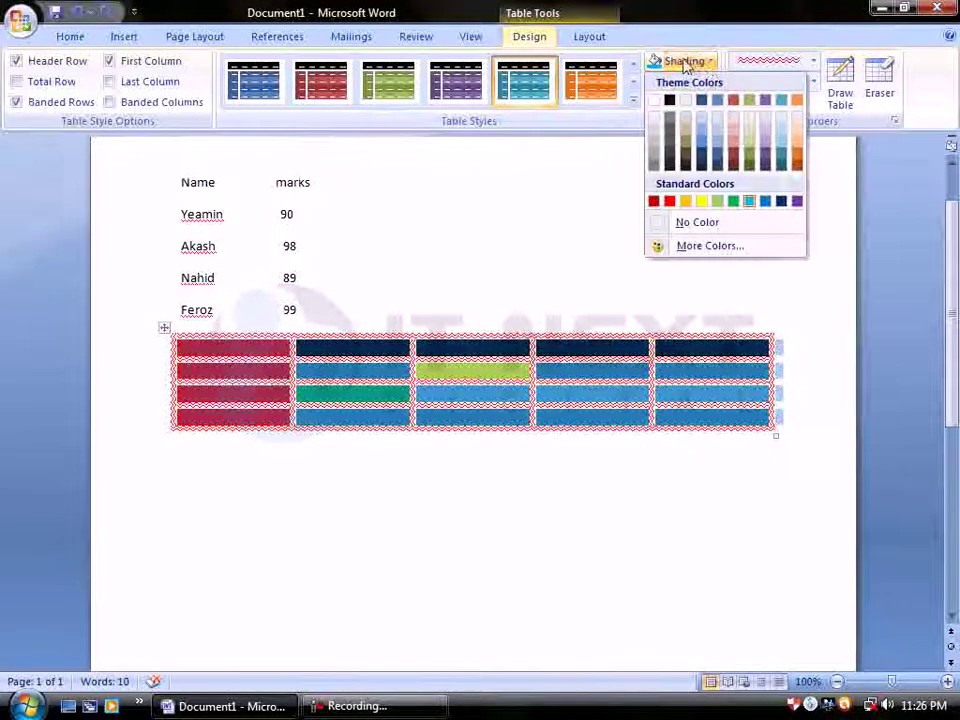
{"action": "left_click", "coordinate": [680, 62]}
{"action": "left_click", "coordinate": [675, 64]}
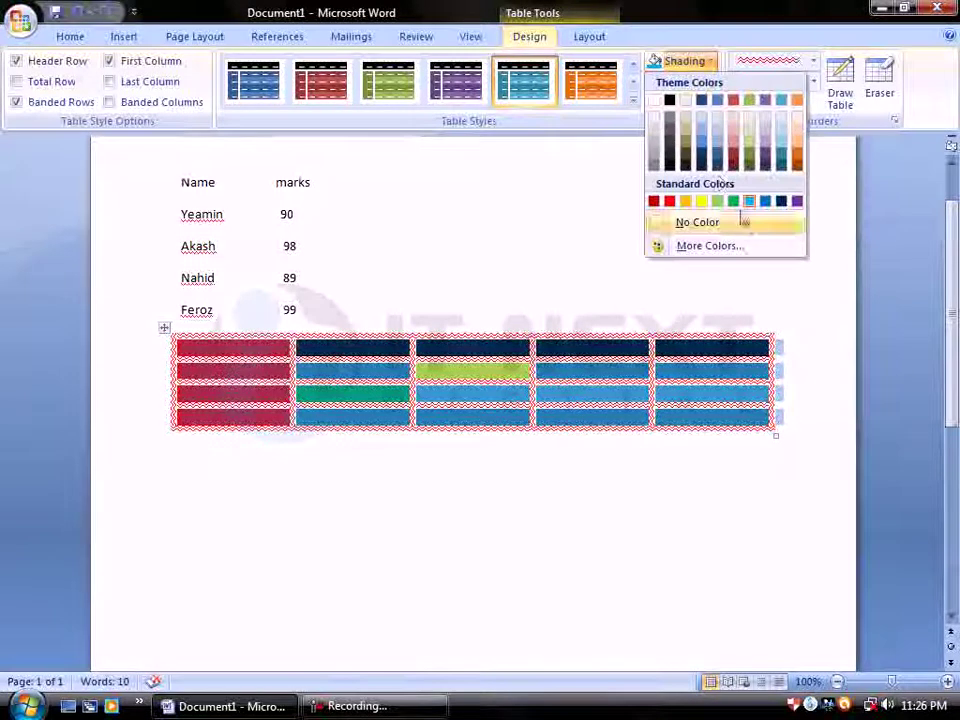
{"action": "left_click", "coordinate": [746, 203]}
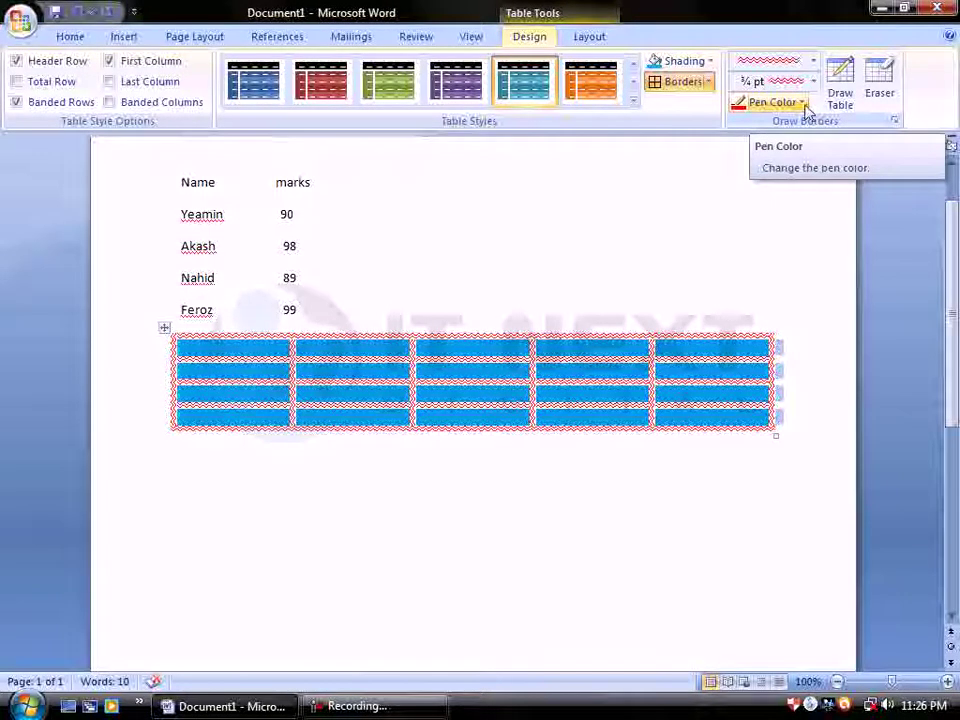
{"action": "left_click", "coordinate": [803, 104]}
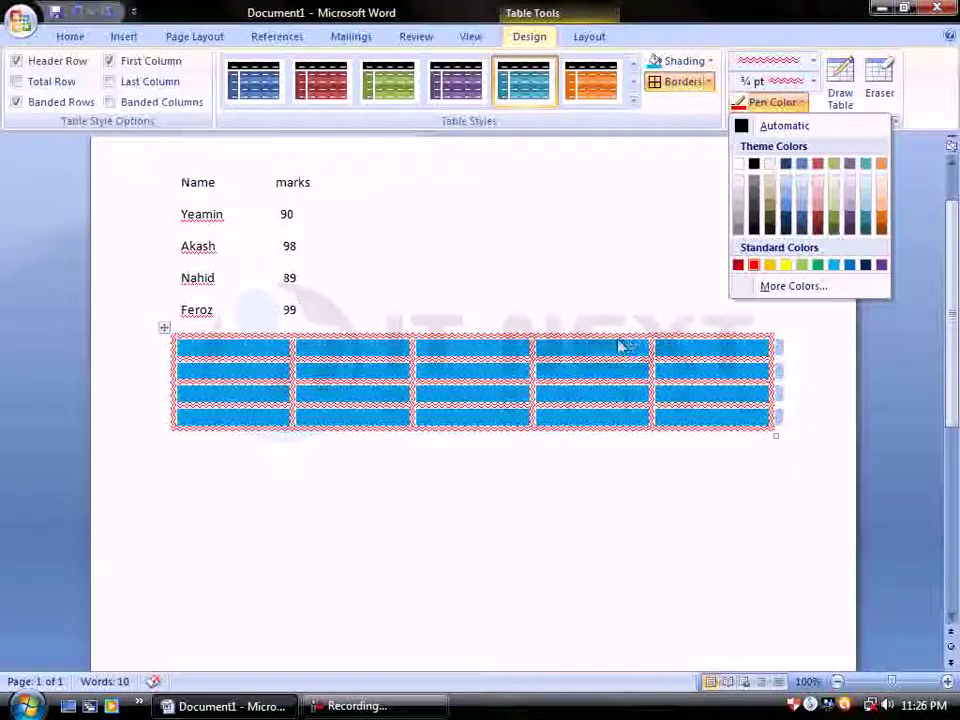
{"action": "left_click", "coordinate": [711, 86]}
{"action": "left_click", "coordinate": [738, 240]}
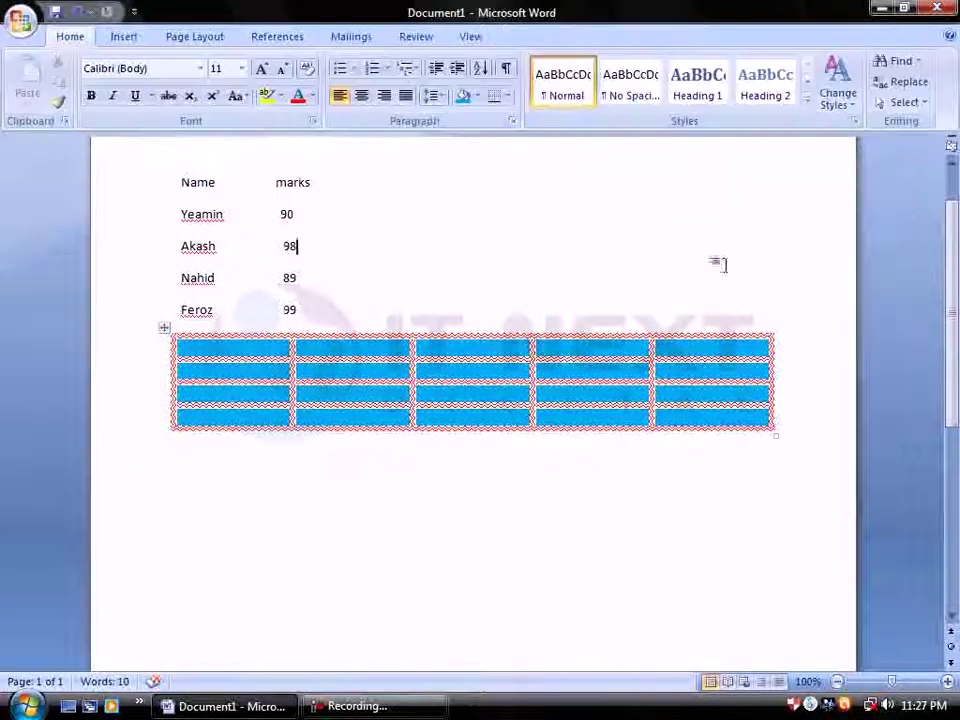
Select the blue table and apply No Border to strip its red wavy borders
{"action": "left_click", "coordinate": [165, 330]}
{"action": "left_click", "coordinate": [708, 84]}
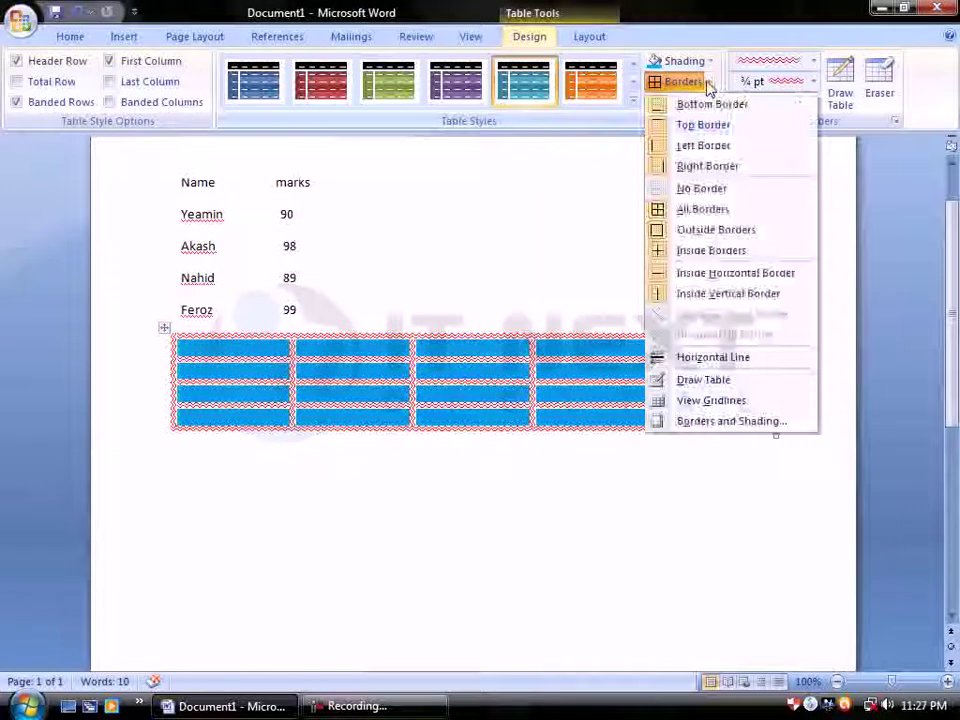
{"action": "left_click", "coordinate": [702, 189]}
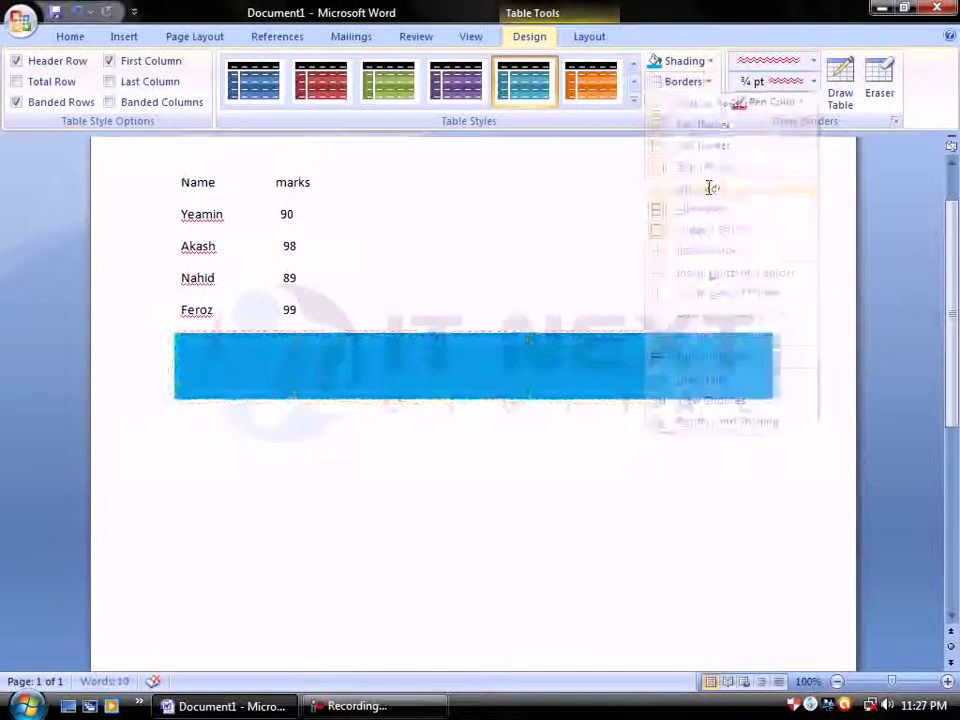
{"action": "left_click", "coordinate": [634, 214]}
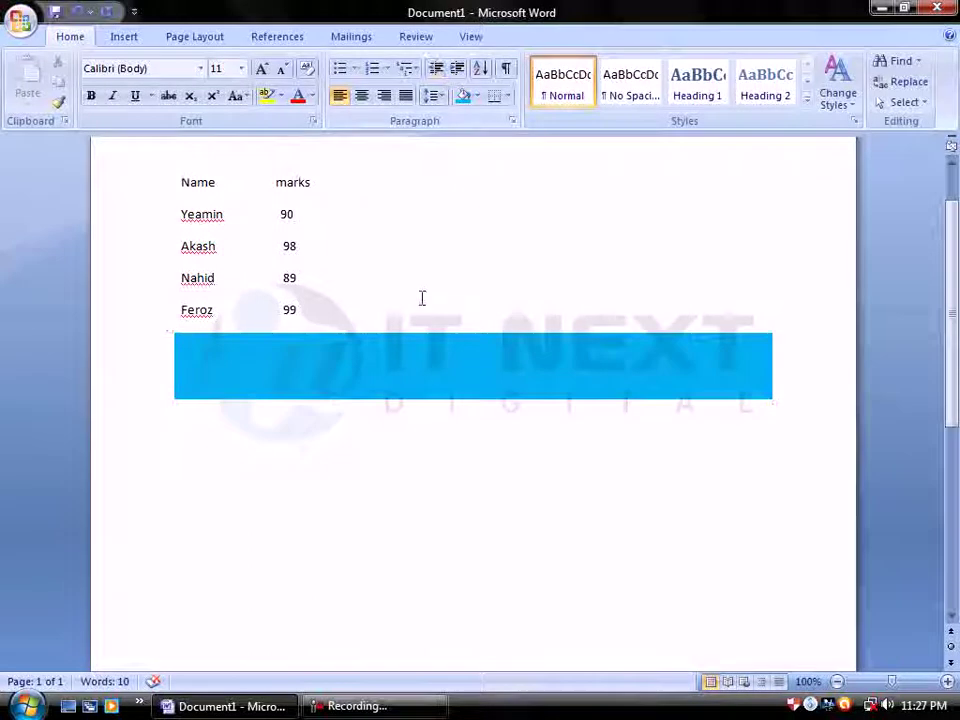
{"action": "left_click", "coordinate": [422, 355]}
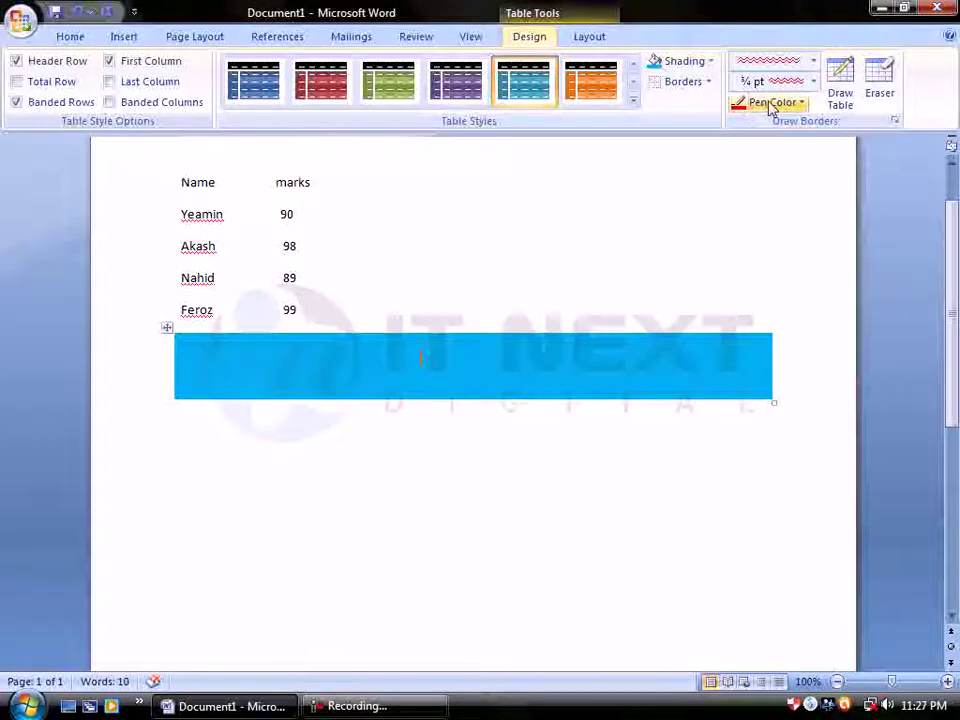
{"action": "left_click", "coordinate": [813, 67]}
Set the border pen to a solid line, ¾ pt weight, green colour
{"action": "mouse_move", "coordinate": [821, 88]}
{"action": "left_mouse_down"}
{"action": "mouse_move", "coordinate": [826, 180]}
{"action": "mouse_move", "coordinate": [780, 171]}
{"action": "left_mouse_up"}
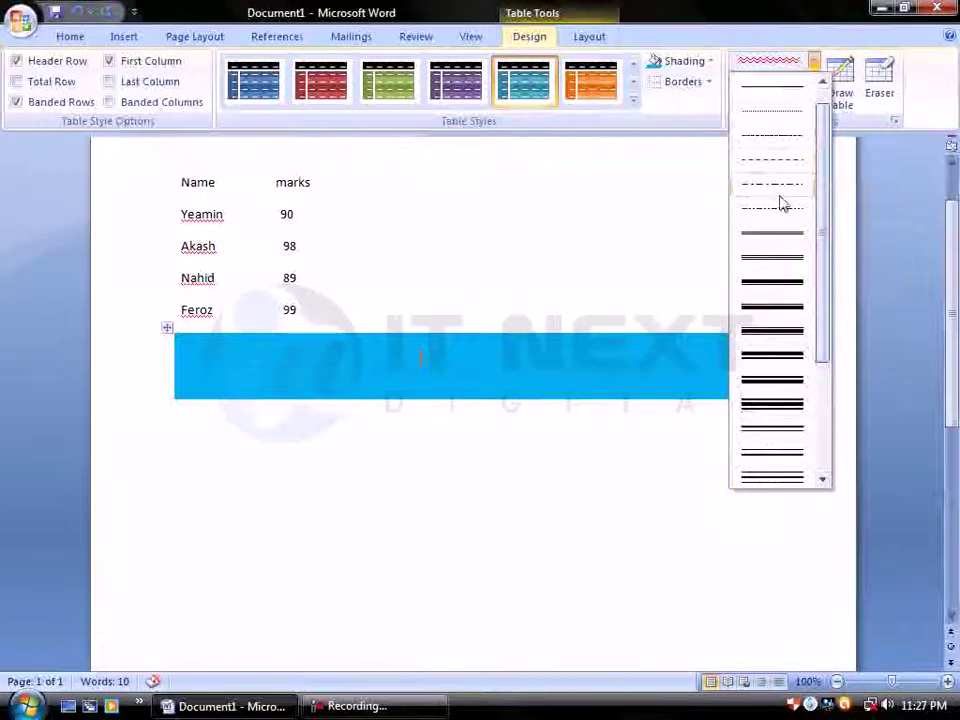
{"action": "left_click", "coordinate": [779, 234]}
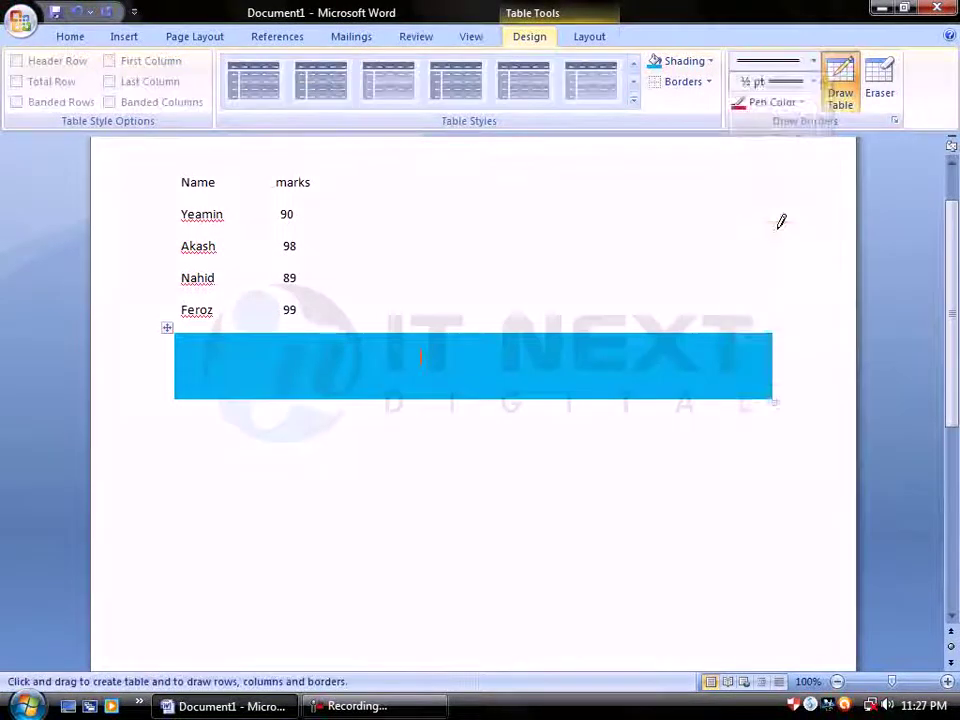
{"action": "left_click", "coordinate": [813, 81]}
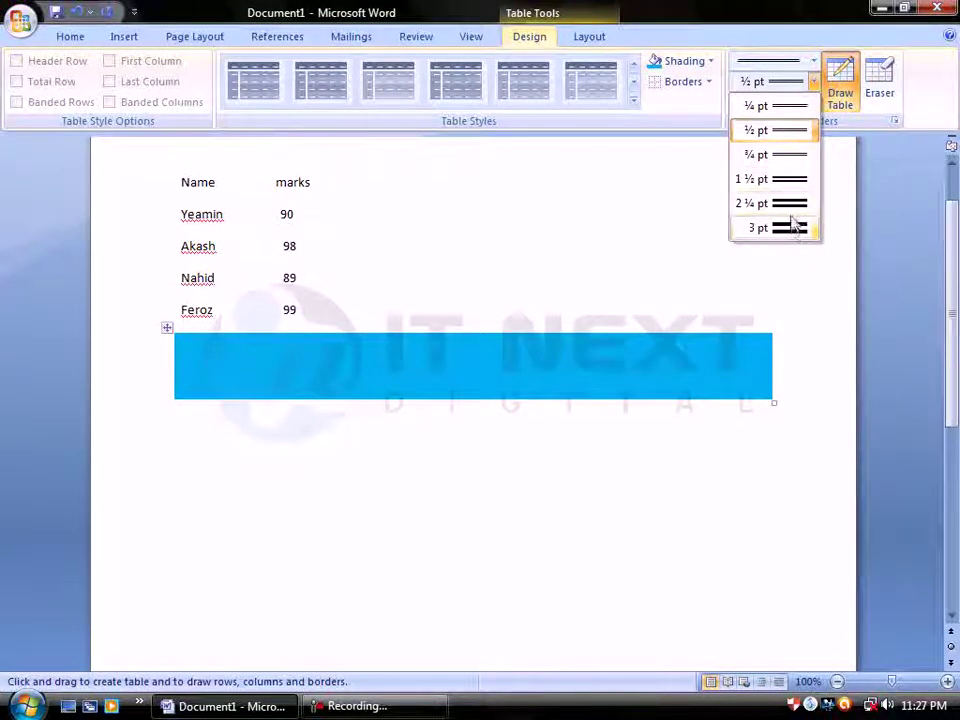
{"action": "left_click", "coordinate": [782, 154]}
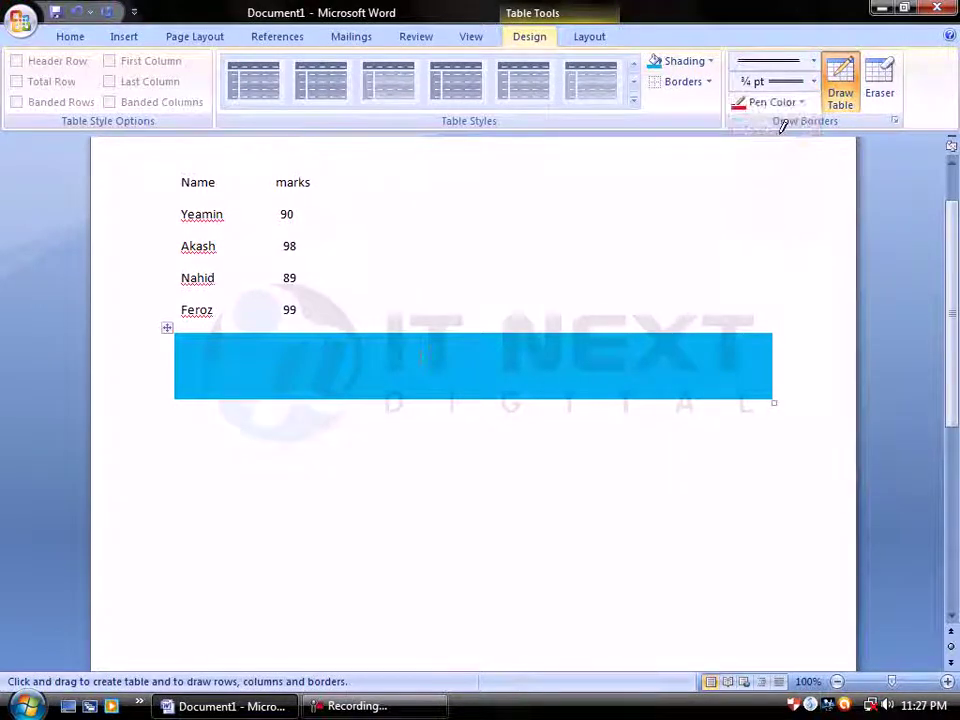
{"action": "left_click", "coordinate": [801, 103]}
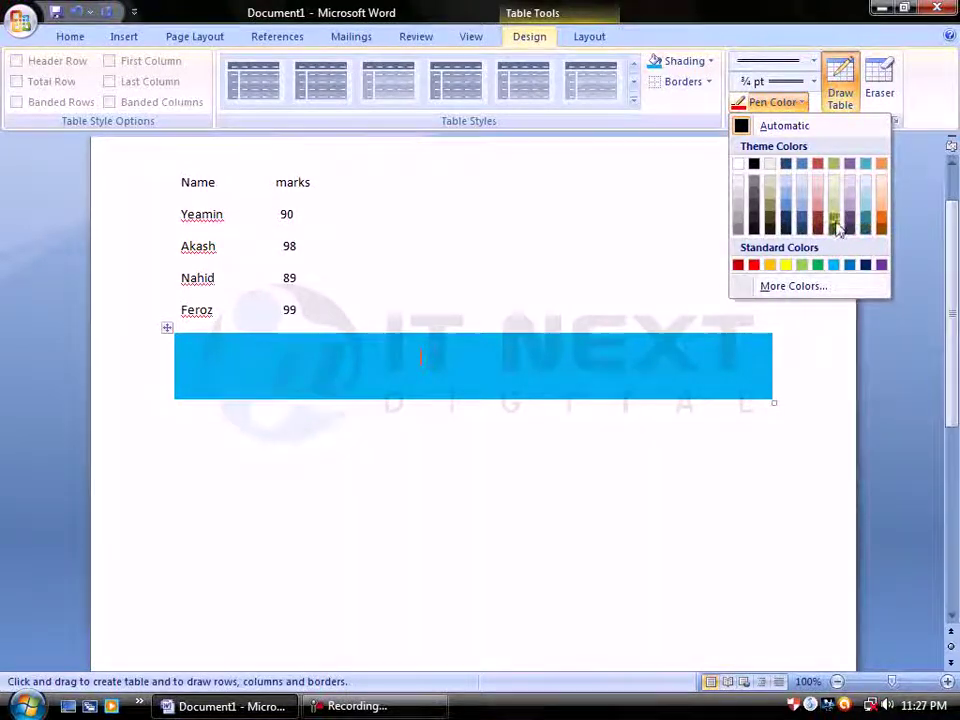
{"action": "left_click", "coordinate": [818, 264]}
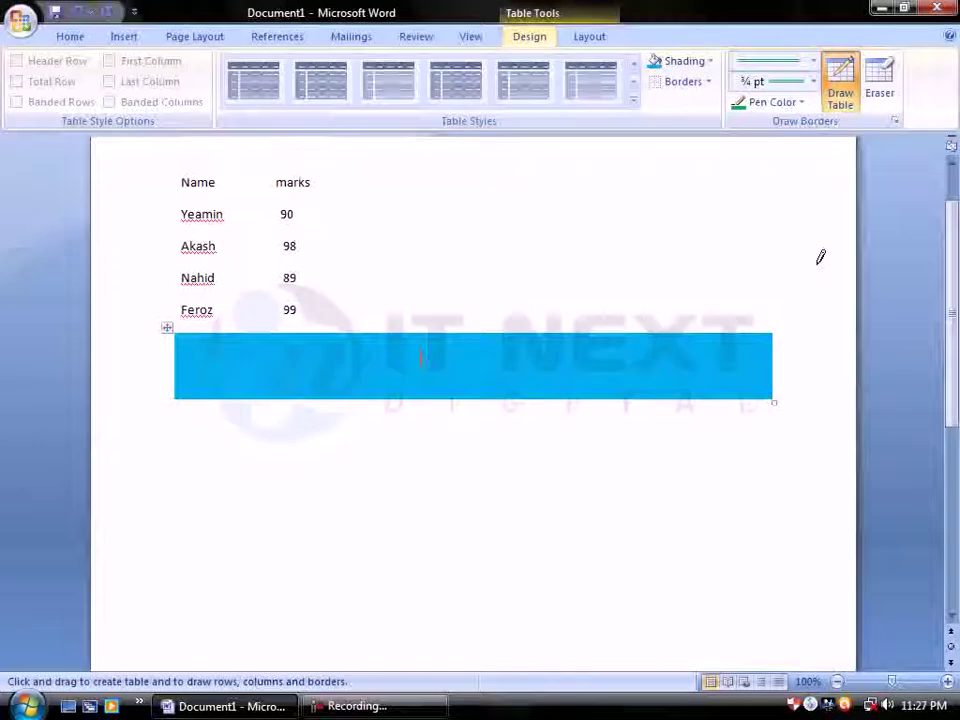
Try green borders on single cells and the whole table, then apply No Border again
{"action": "left_click", "coordinate": [709, 83]}
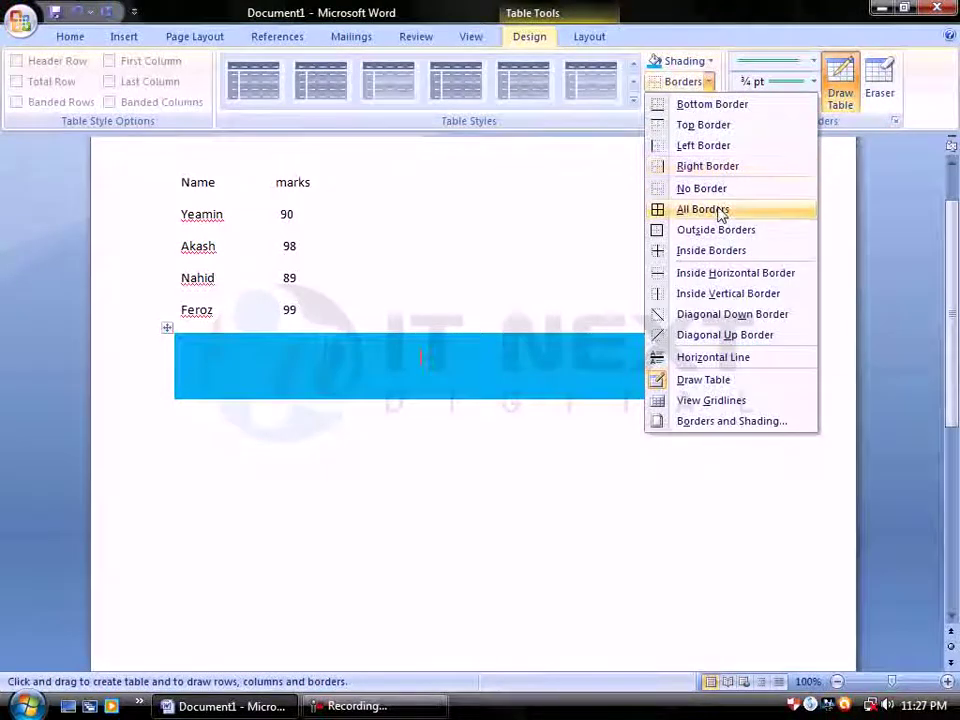
{"action": "left_click", "coordinate": [719, 212]}
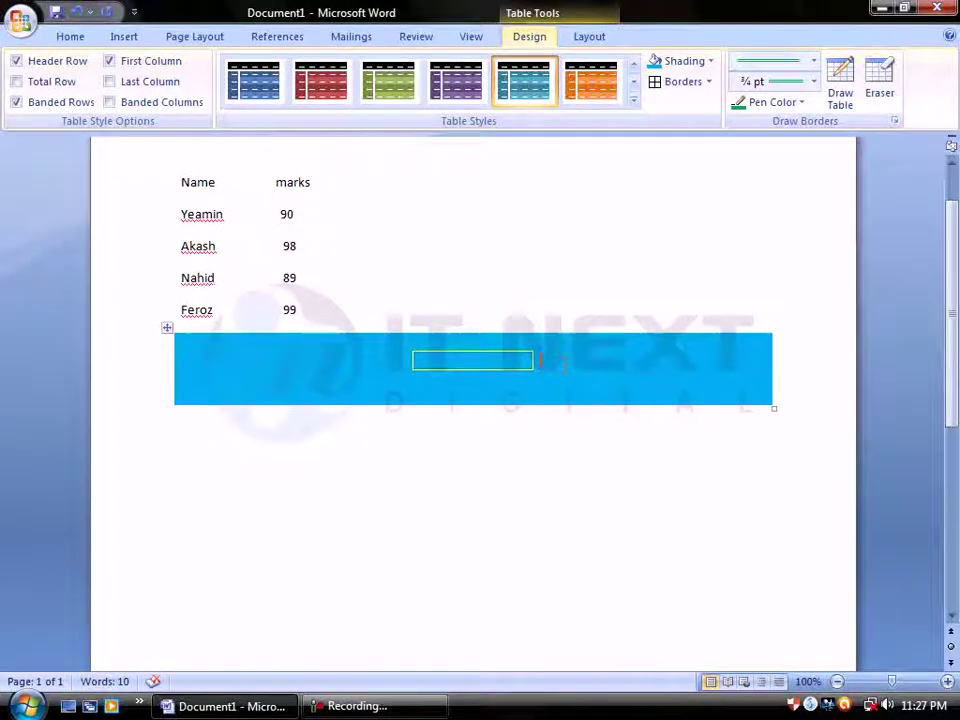
{"action": "left_click", "coordinate": [686, 84]}
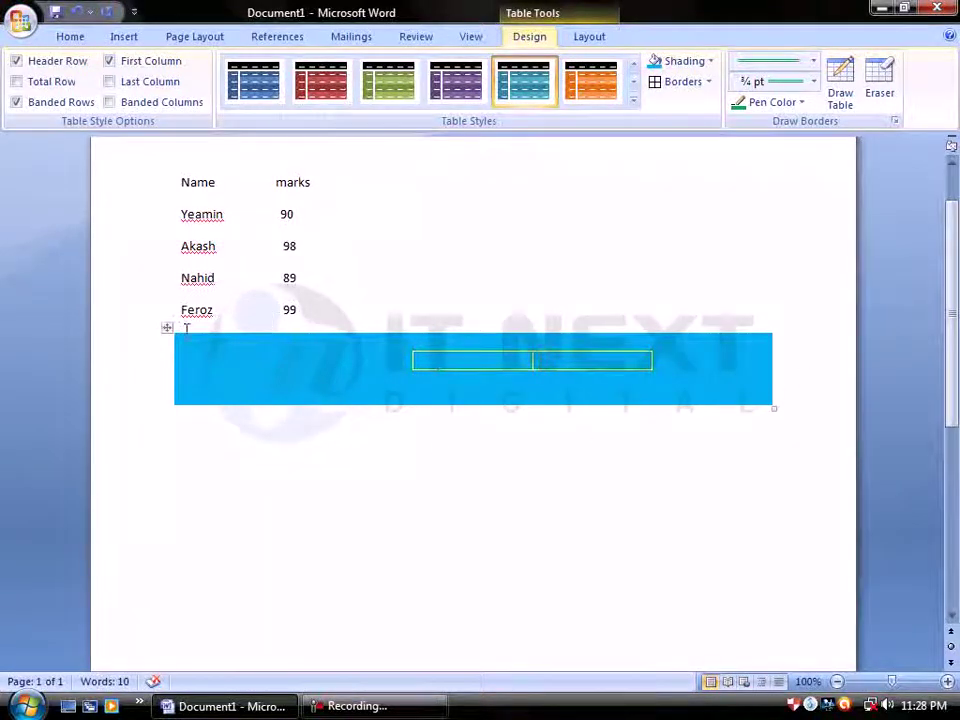
{"action": "left_click", "coordinate": [167, 327]}
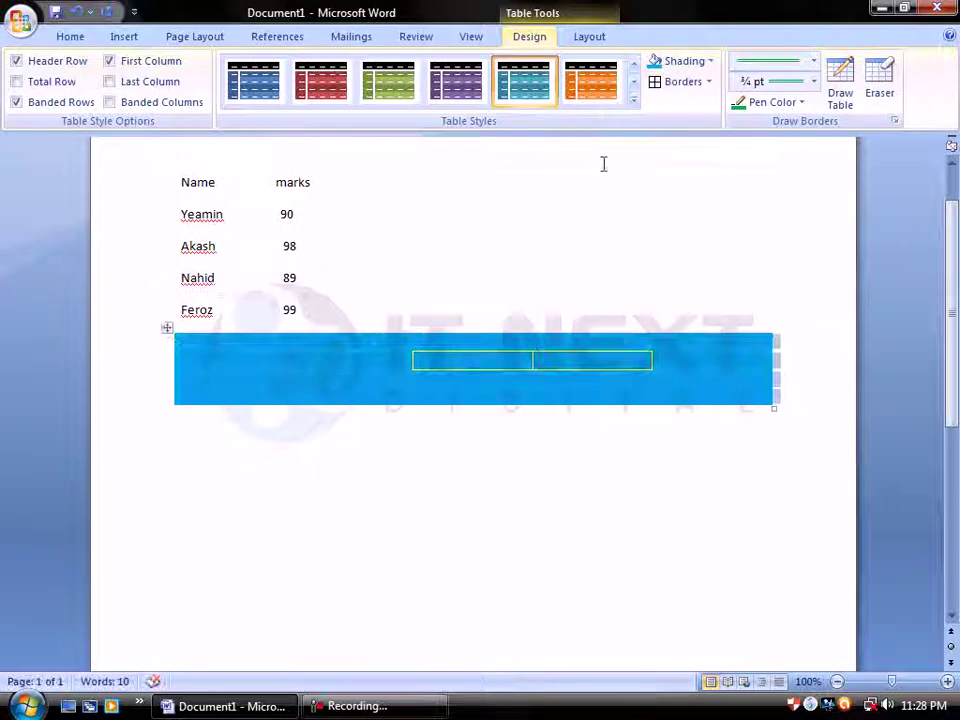
{"action": "left_click", "coordinate": [670, 84]}
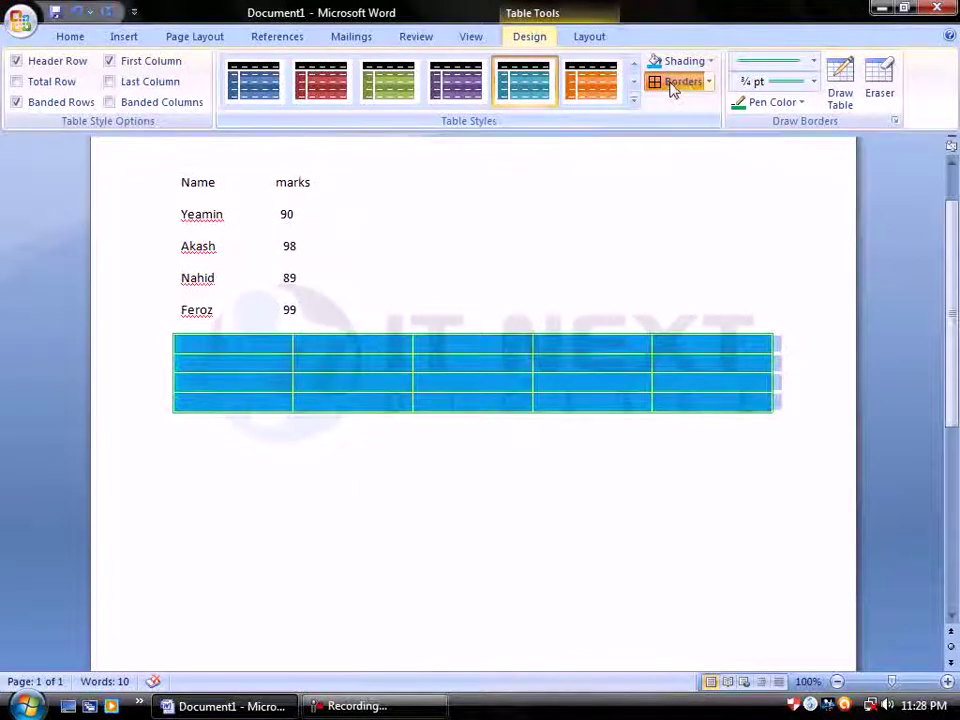
{"action": "left_click", "coordinate": [710, 84]}
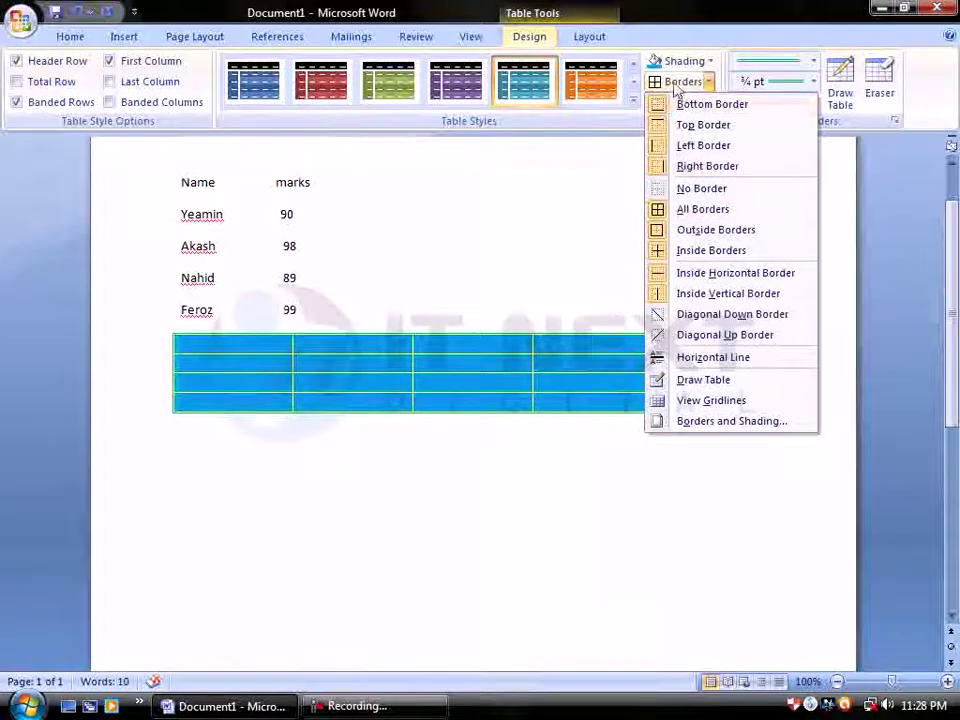
{"action": "left_click", "coordinate": [697, 191]}
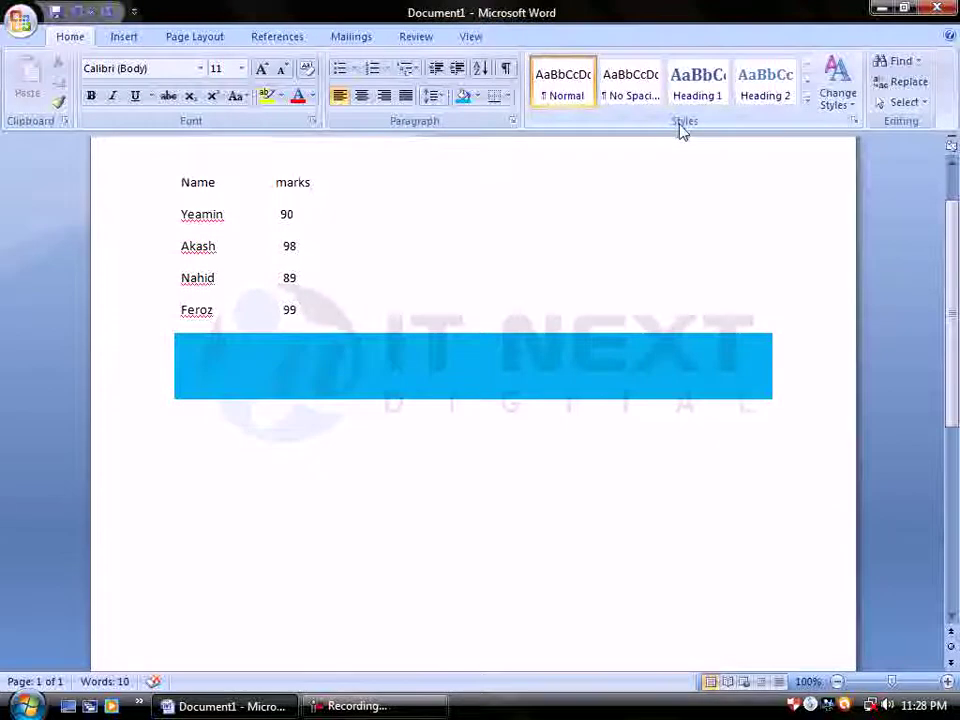
{"action": "left_click", "coordinate": [165, 326]}
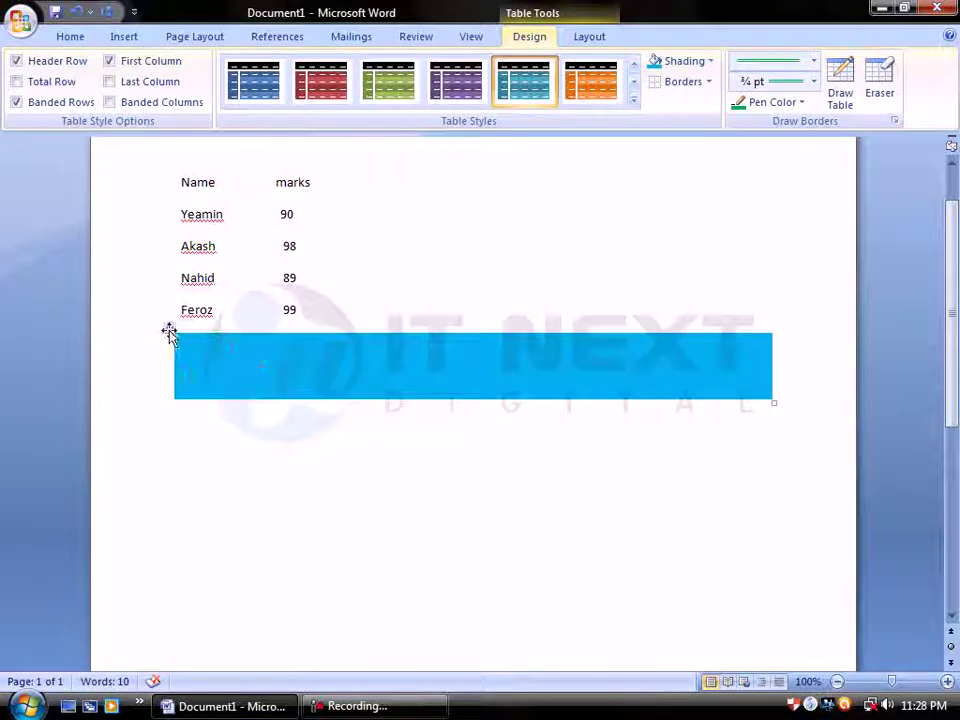
Try All Borders, No Border, Left Border, then No Border on the blue table
{"action": "left_click", "coordinate": [709, 84]}
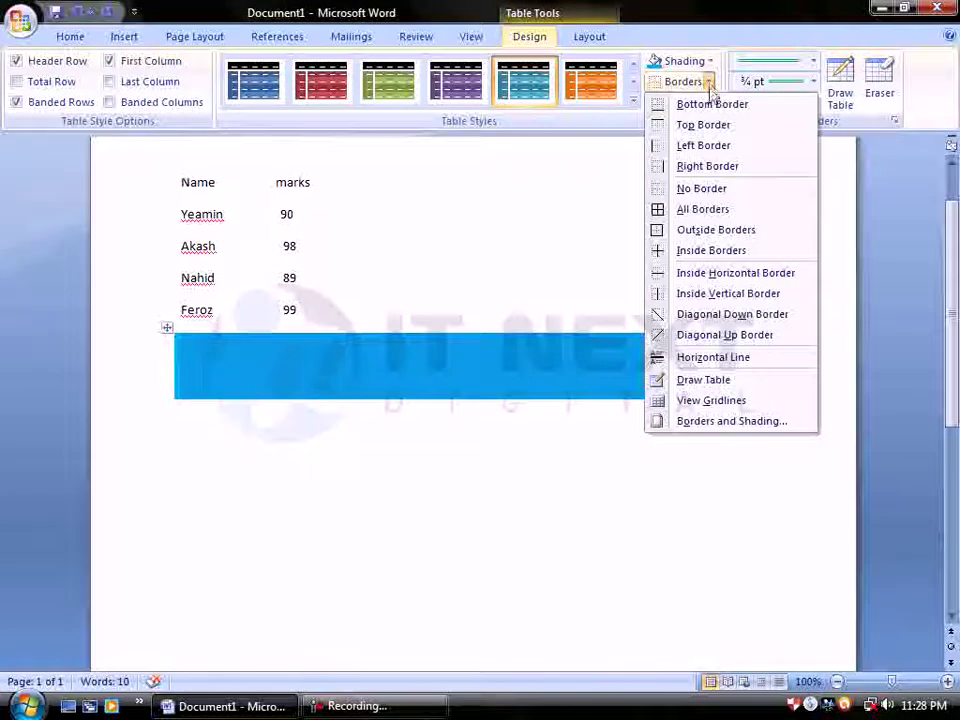
{"action": "left_click", "coordinate": [699, 209]}
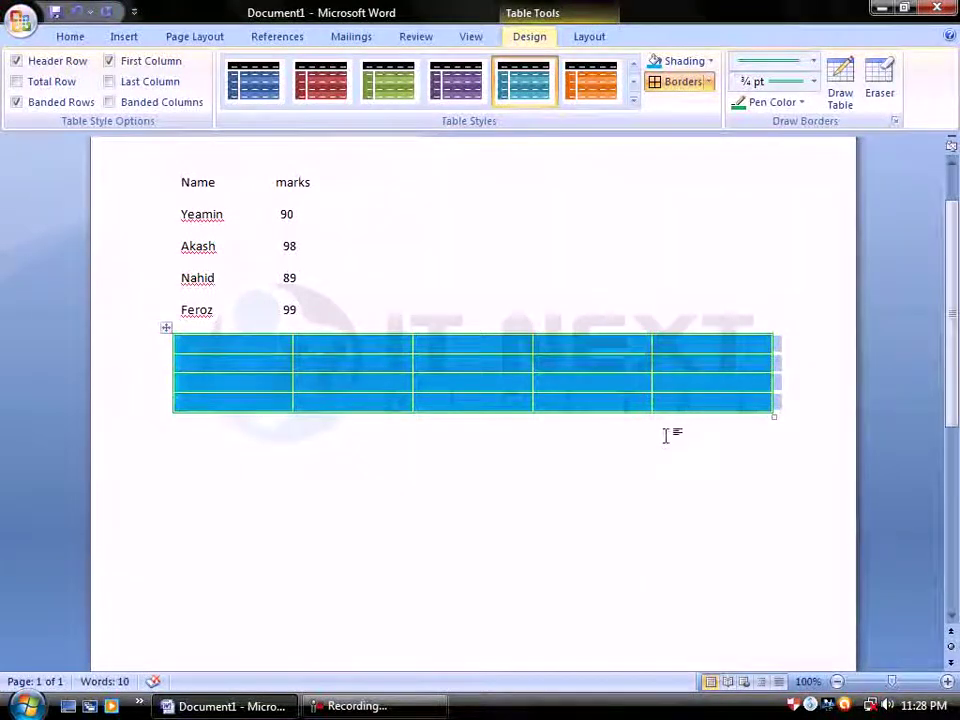
{"action": "left_click", "coordinate": [708, 82]}
{"action": "left_click", "coordinate": [700, 188]}
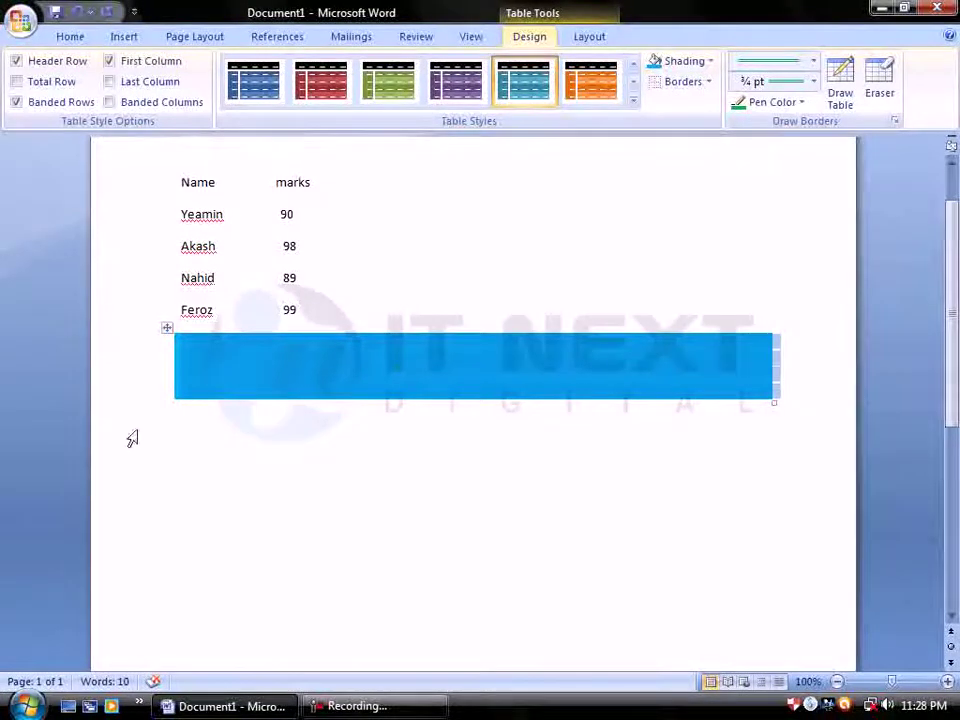
{"action": "left_click", "coordinate": [709, 83]}
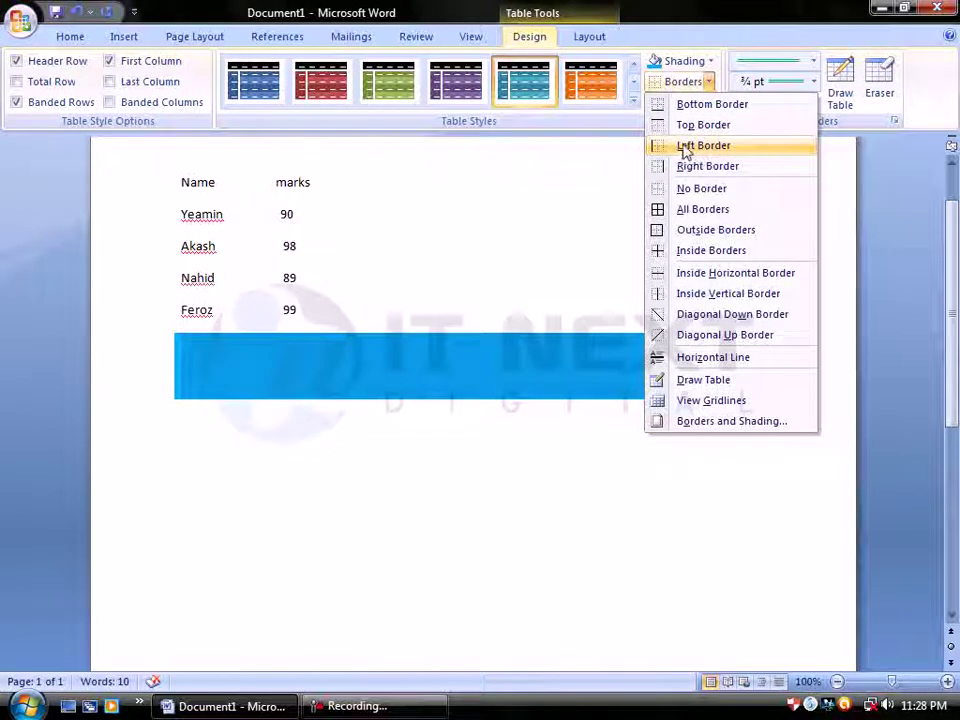
{"action": "left_click", "coordinate": [684, 148]}
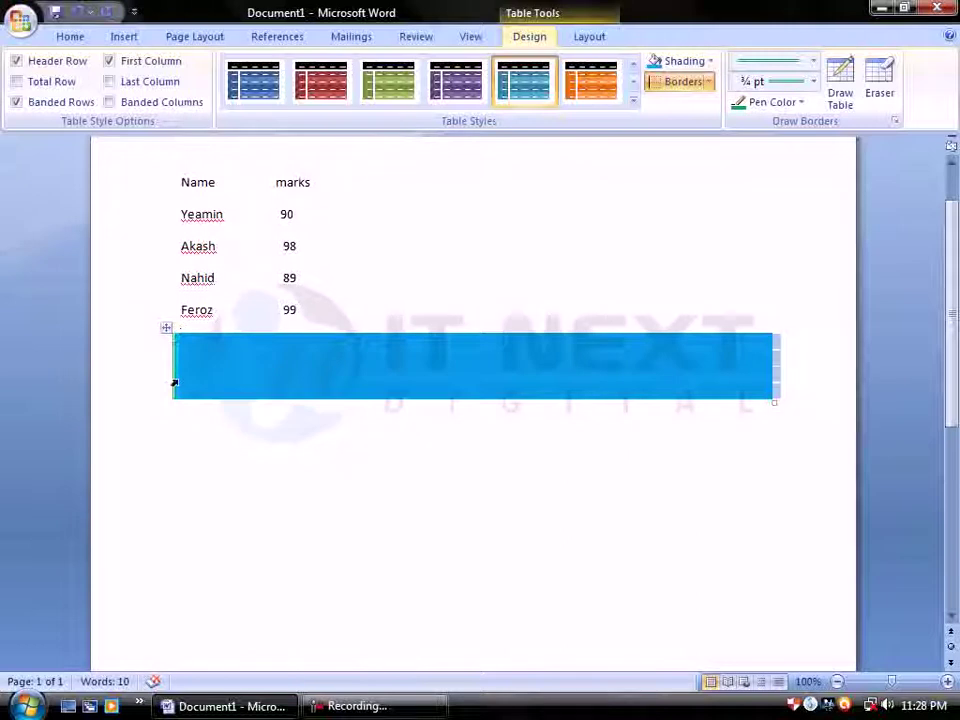
{"action": "left_click", "coordinate": [708, 82]}
{"action": "left_click", "coordinate": [708, 190]}
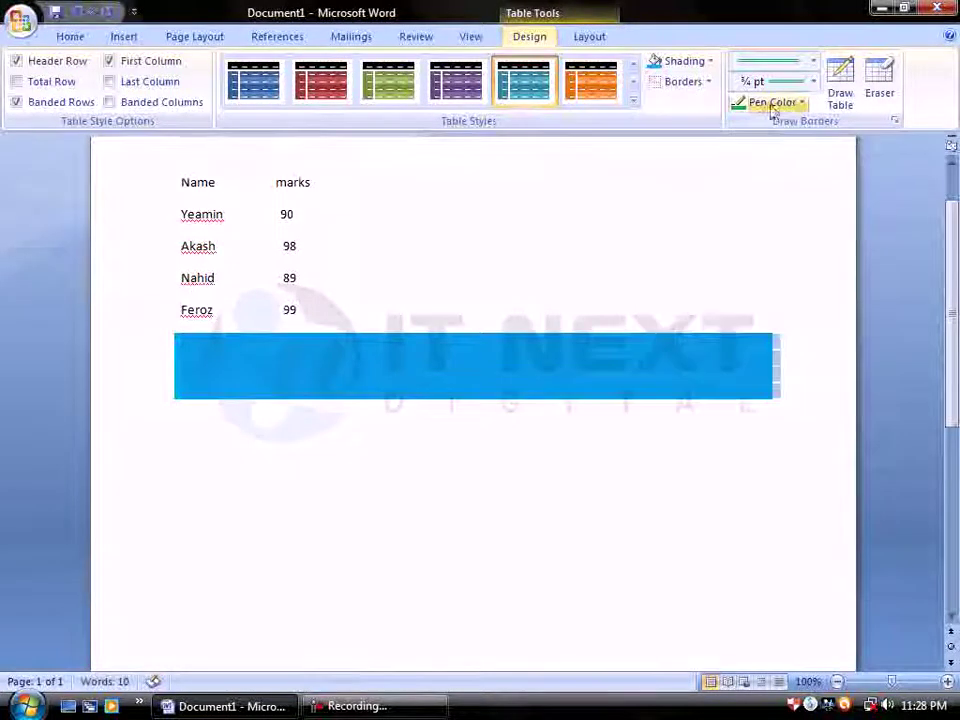
Set the pen colour to black and add left and right borders to the table
{"action": "left_click", "coordinate": [800, 103]}
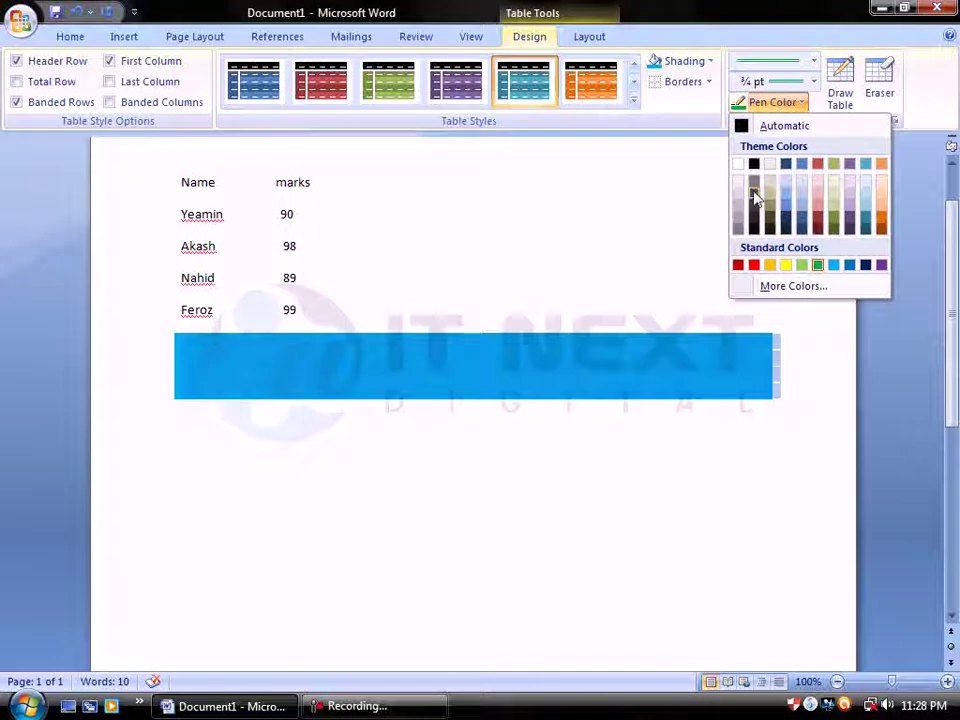
{"action": "left_click", "coordinate": [754, 163]}
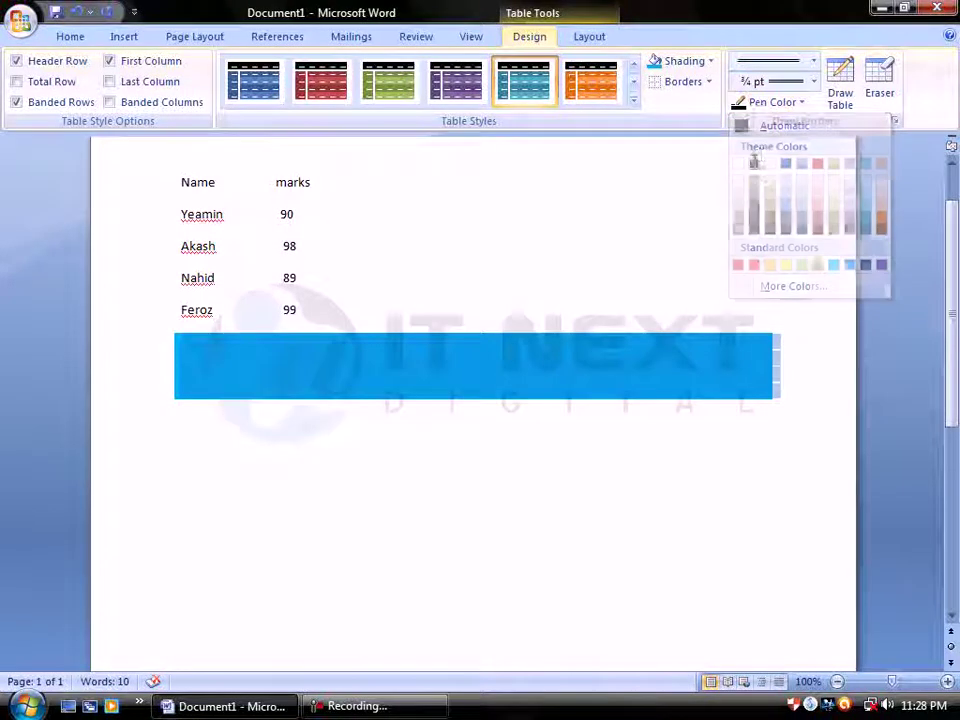
{"action": "left_click", "coordinate": [710, 84]}
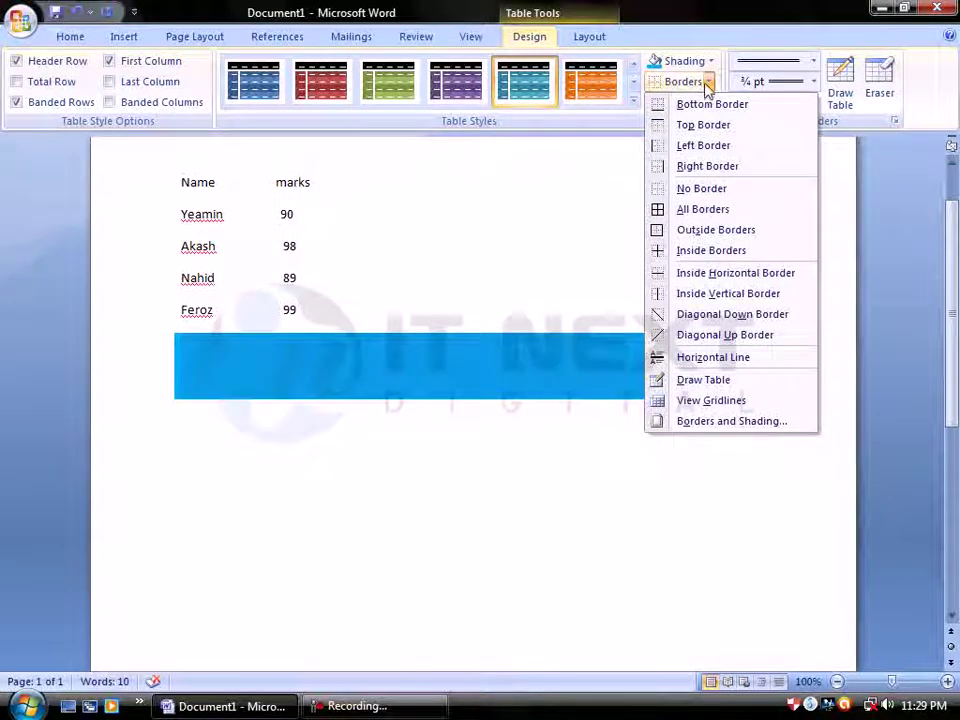
{"action": "left_click", "coordinate": [695, 150]}
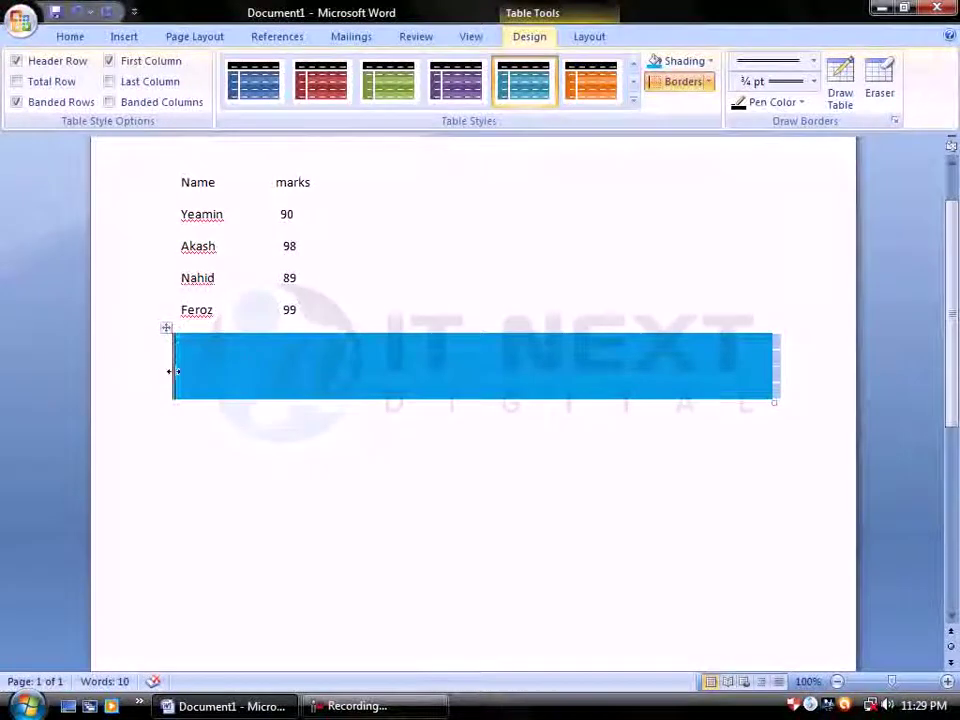
{"action": "left_click", "coordinate": [710, 83]}
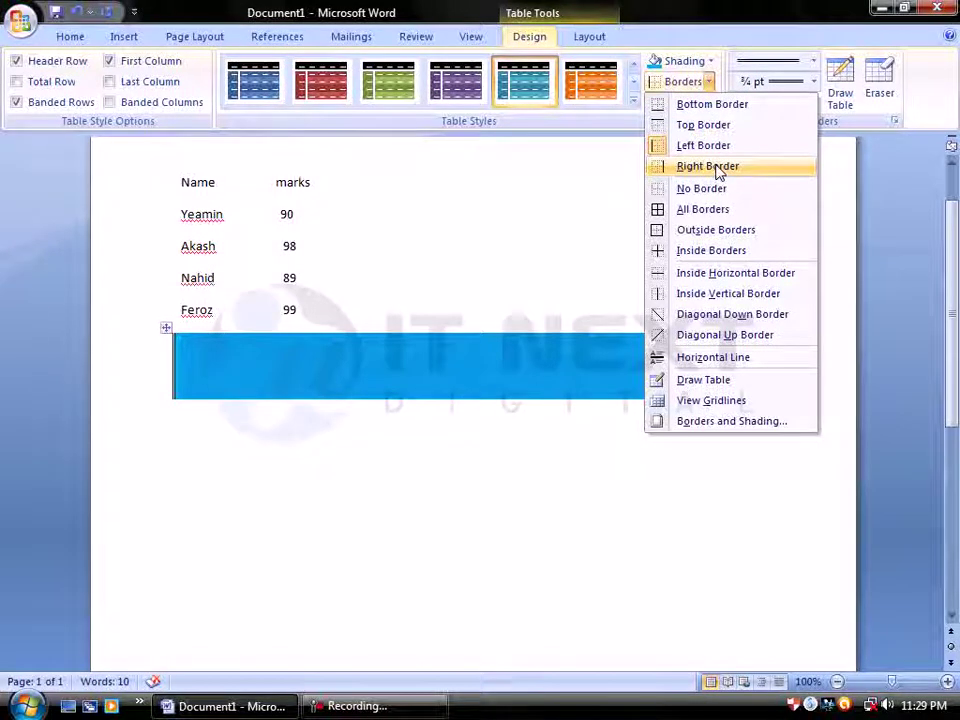
{"action": "left_click", "coordinate": [717, 168]}
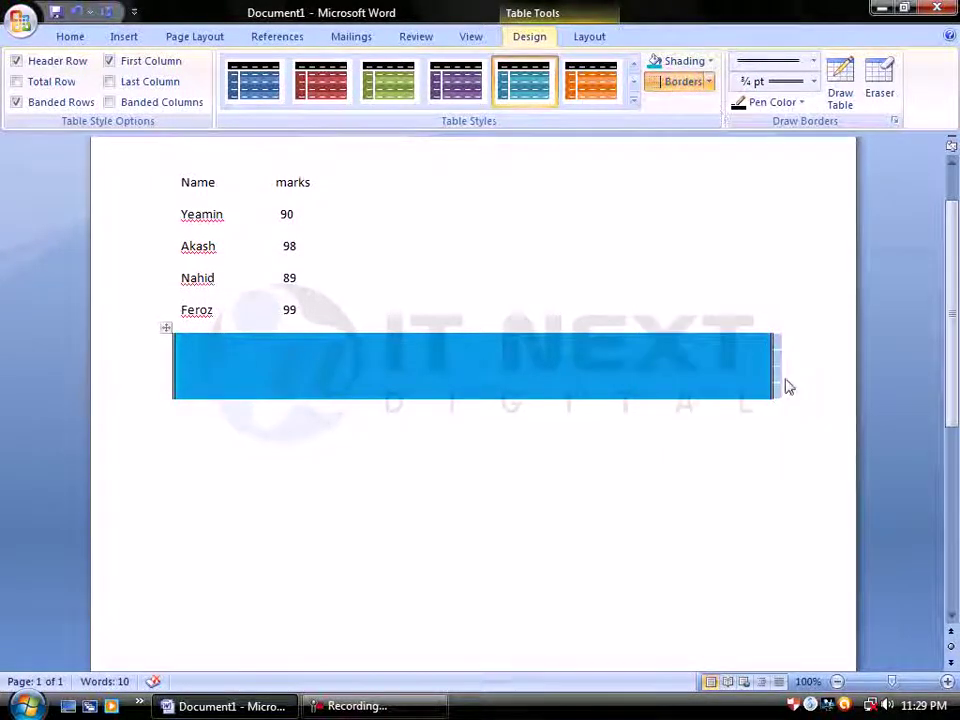
Clear the borders, then apply black All Borders to every cell of the table
{"action": "left_click", "coordinate": [710, 83]}
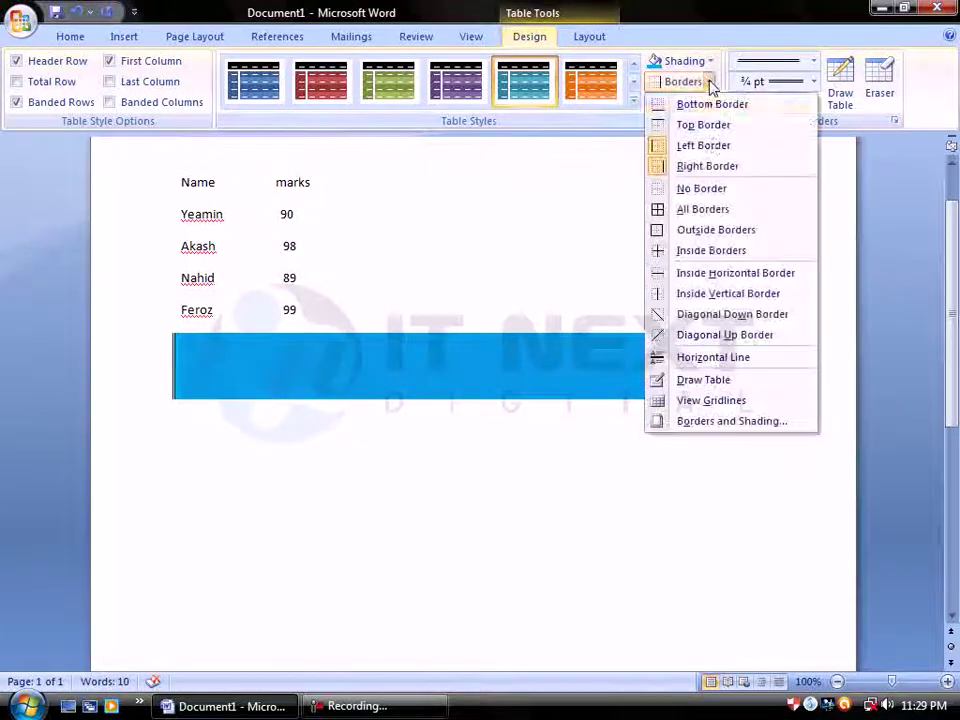
{"action": "left_click", "coordinate": [698, 190]}
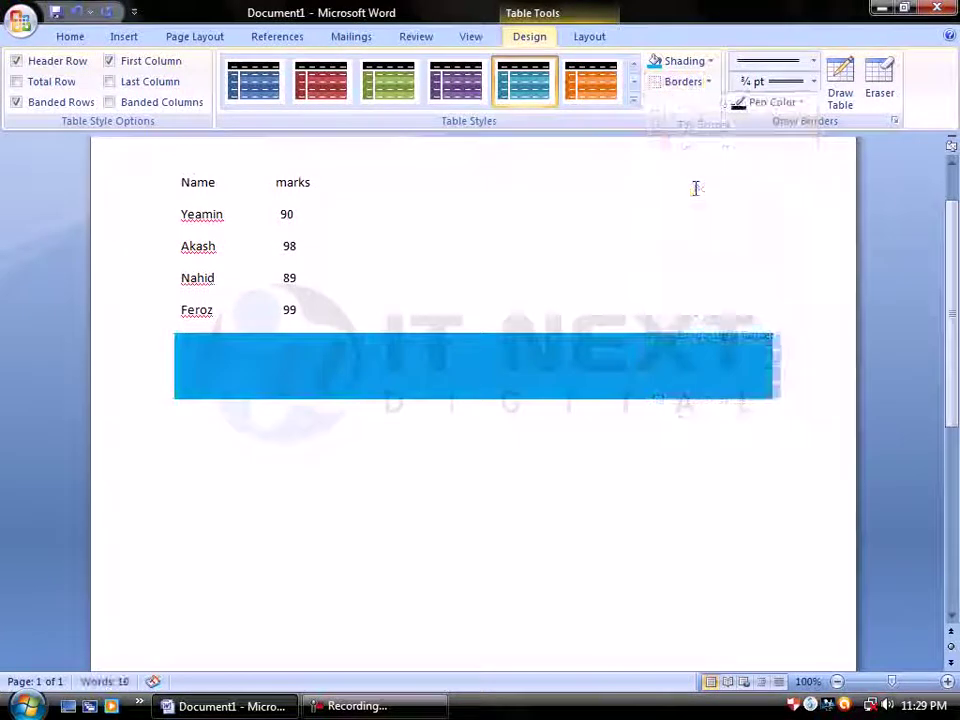
{"action": "left_click", "coordinate": [709, 82]}
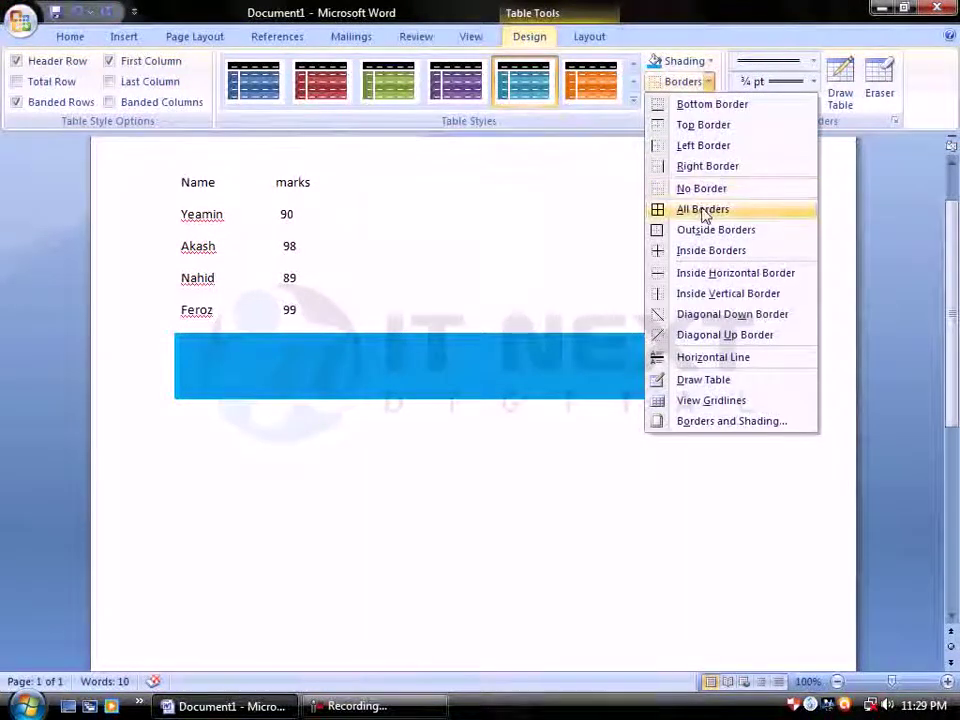
{"action": "left_click", "coordinate": [703, 210]}
{"action": "left_click", "coordinate": [452, 319]}
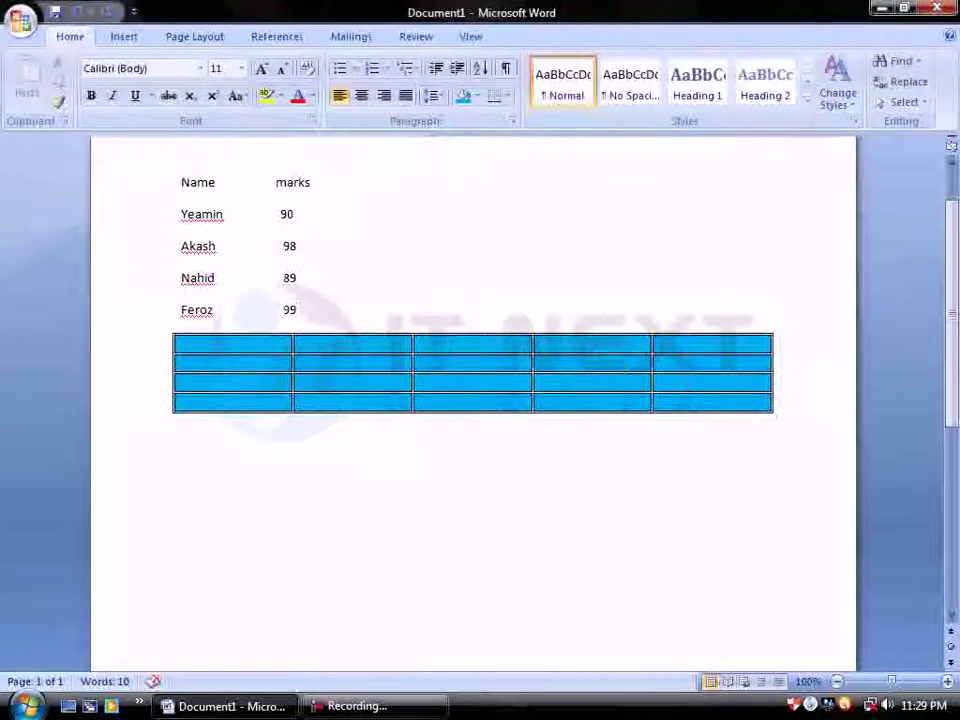
{"action": "left_click", "coordinate": [259, 388]}
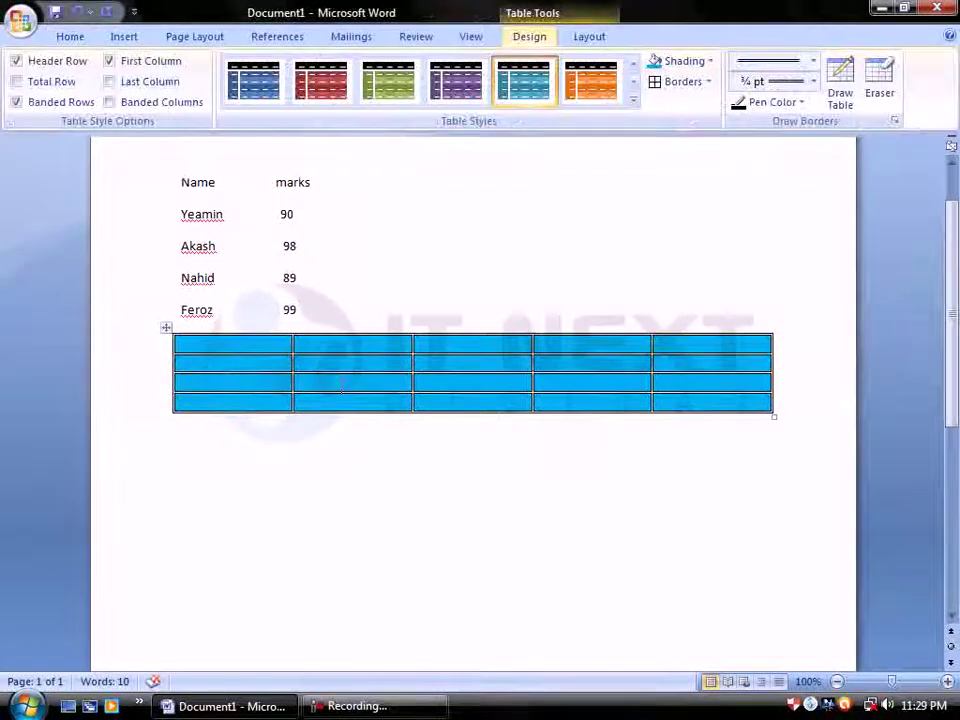
With Draw Table, drag out the outline of a new table below the blue table
{"action": "left_click", "coordinate": [840, 86]}
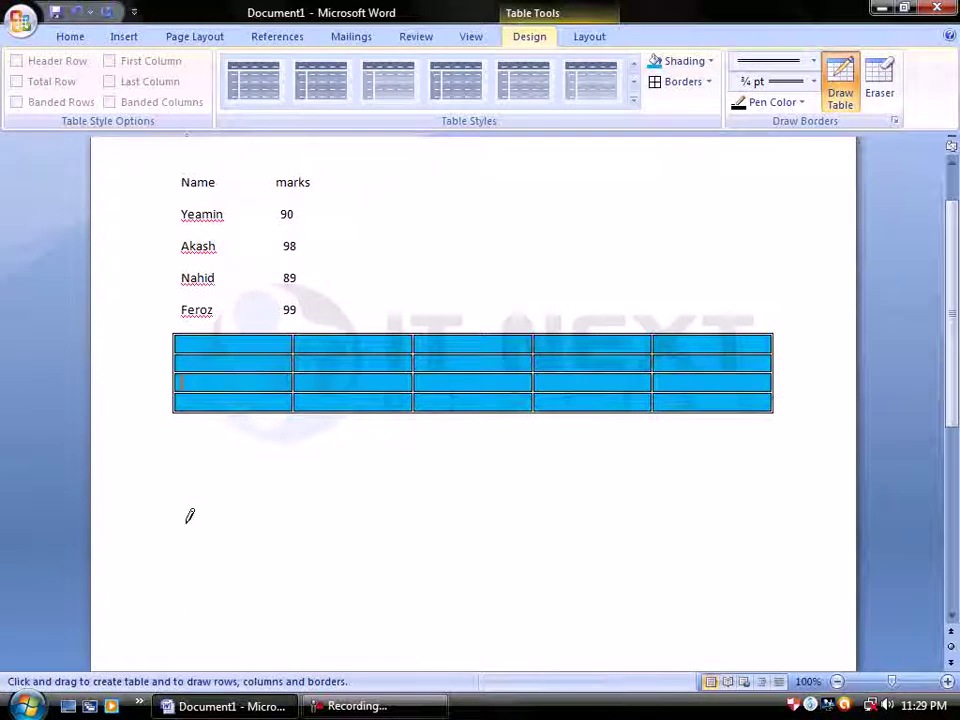
{"action": "left_click_drag", "start_coordinate": [181, 508], "coordinate": [774, 629]}
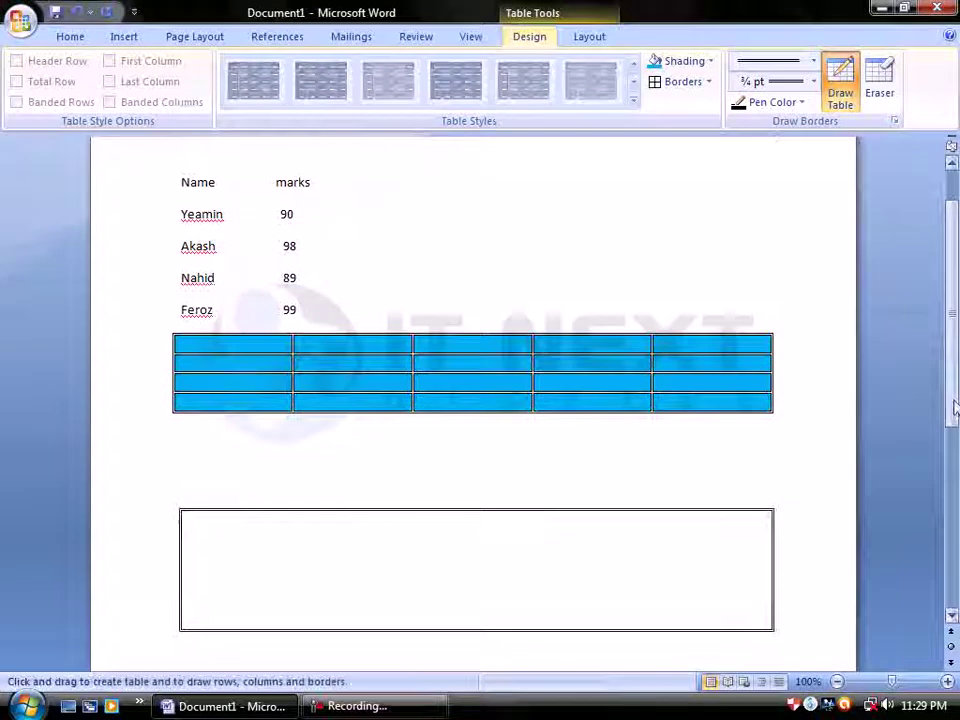
{"action": "left_click_drag", "start_coordinate": [953, 408], "coordinate": [953, 466]}
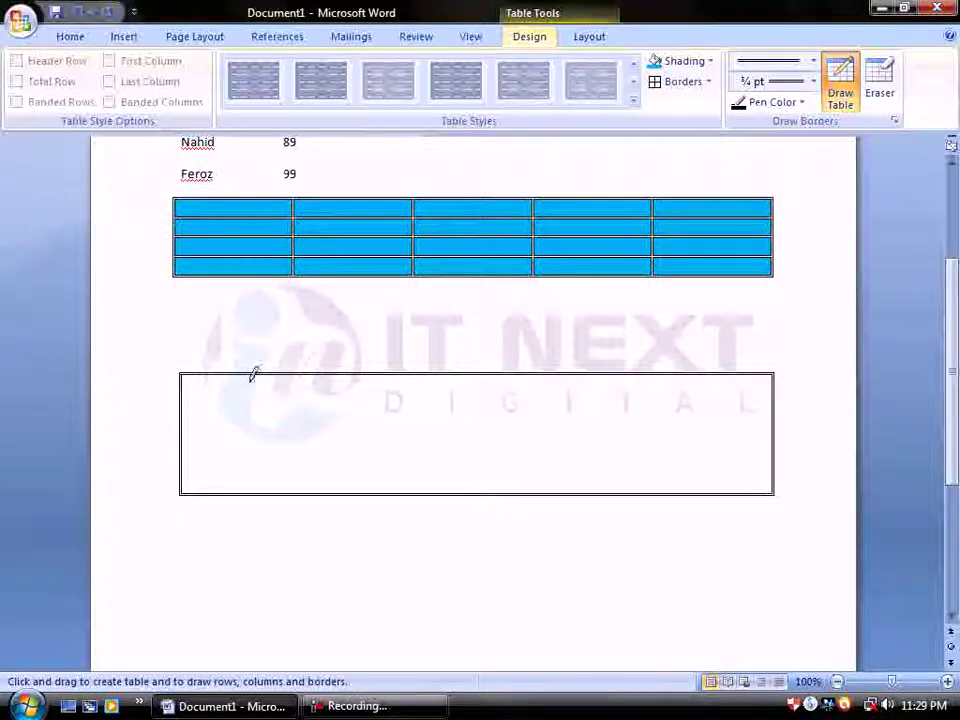
Draw nine vertical dividers to split the new table into ten columns
{"action": "left_click_drag", "start_coordinate": [238, 374], "coordinate": [239, 462]}
{"action": "left_click_drag", "start_coordinate": [298, 376], "coordinate": [306, 462]}
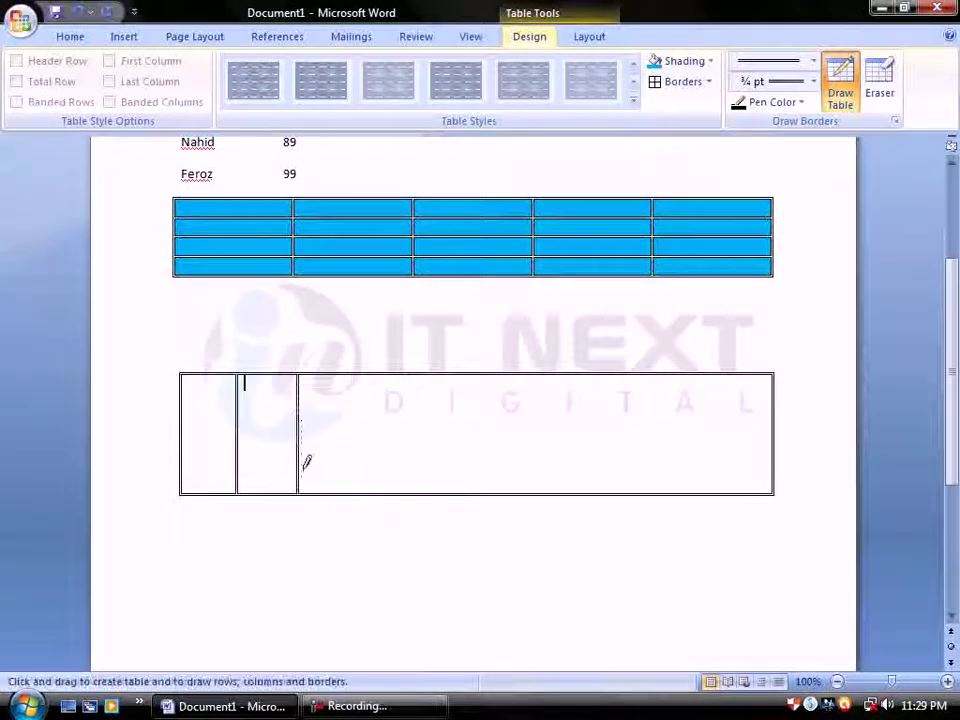
{"action": "left_click_drag", "start_coordinate": [358, 375], "coordinate": [358, 460]}
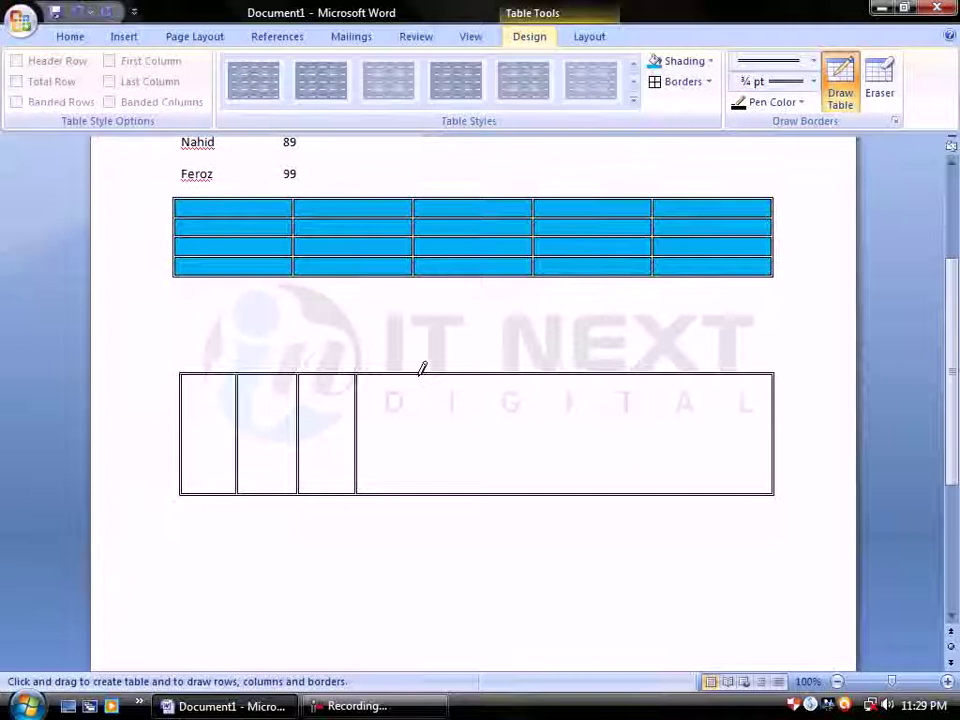
{"action": "left_click_drag", "start_coordinate": [418, 376], "coordinate": [418, 458]}
{"action": "left_click_drag", "start_coordinate": [494, 374], "coordinate": [494, 462]}
{"action": "left_click_drag", "start_coordinate": [542, 375], "coordinate": [542, 462]}
{"action": "left_click_drag", "start_coordinate": [588, 376], "coordinate": [591, 490]}
{"action": "left_click_drag", "start_coordinate": [627, 377], "coordinate": [627, 490]}
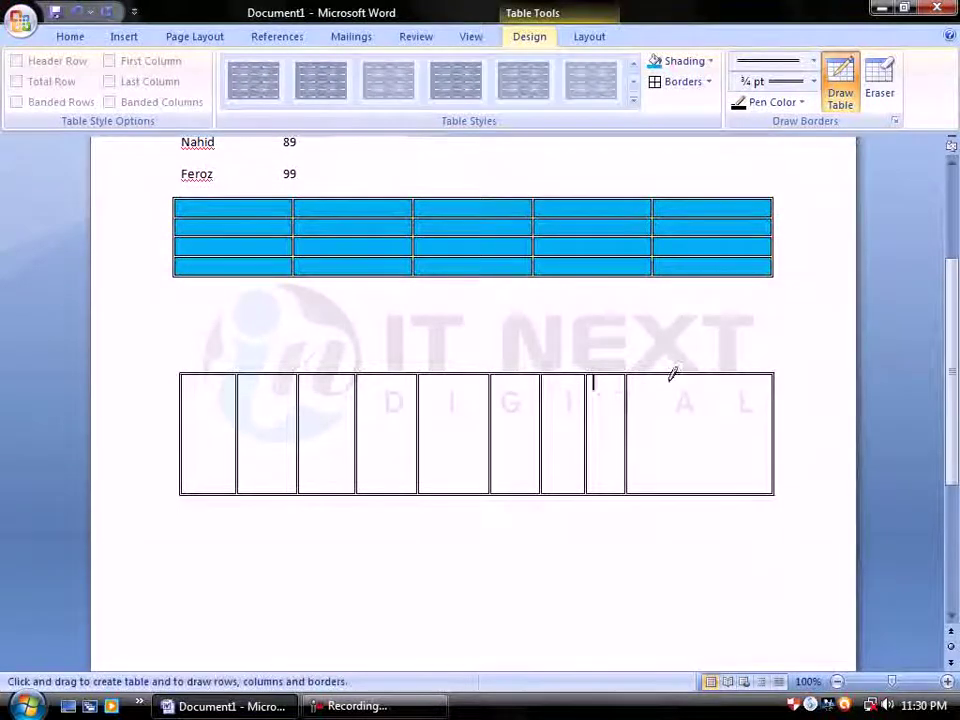
{"action": "left_click_drag", "start_coordinate": [672, 374], "coordinate": [673, 486]}
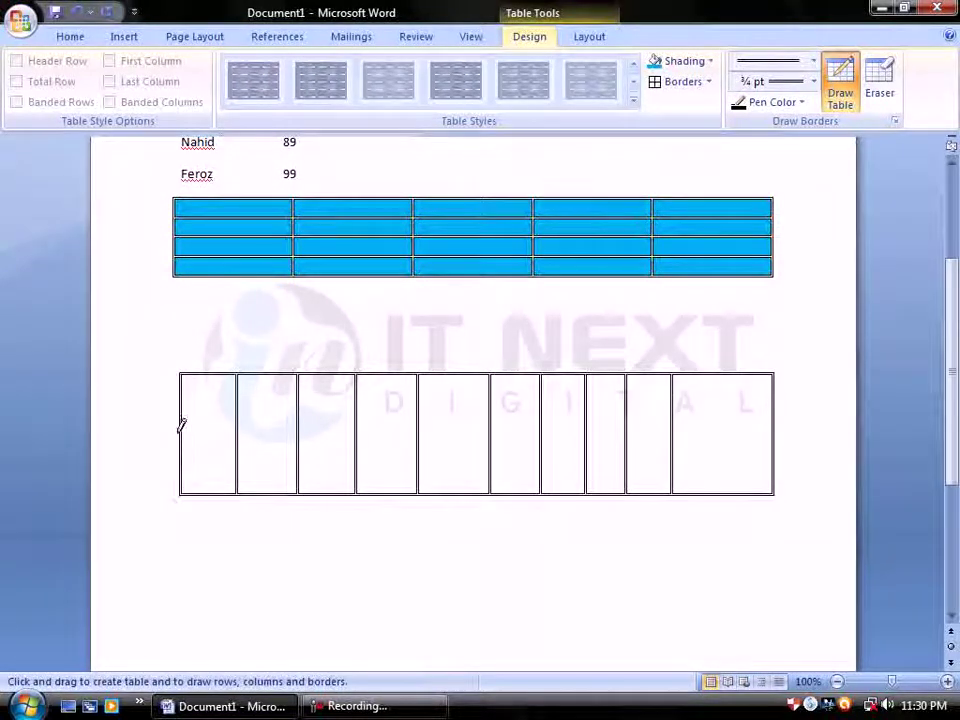
Draw two horizontal lines across the table to make three rows
{"action": "left_click_drag", "start_coordinate": [182, 426], "coordinate": [493, 429]}
{"action": "left_click_drag", "start_coordinate": [645, 432], "coordinate": [720, 427]}
{"action": "left_click_drag", "start_coordinate": [183, 460], "coordinate": [468, 461]}
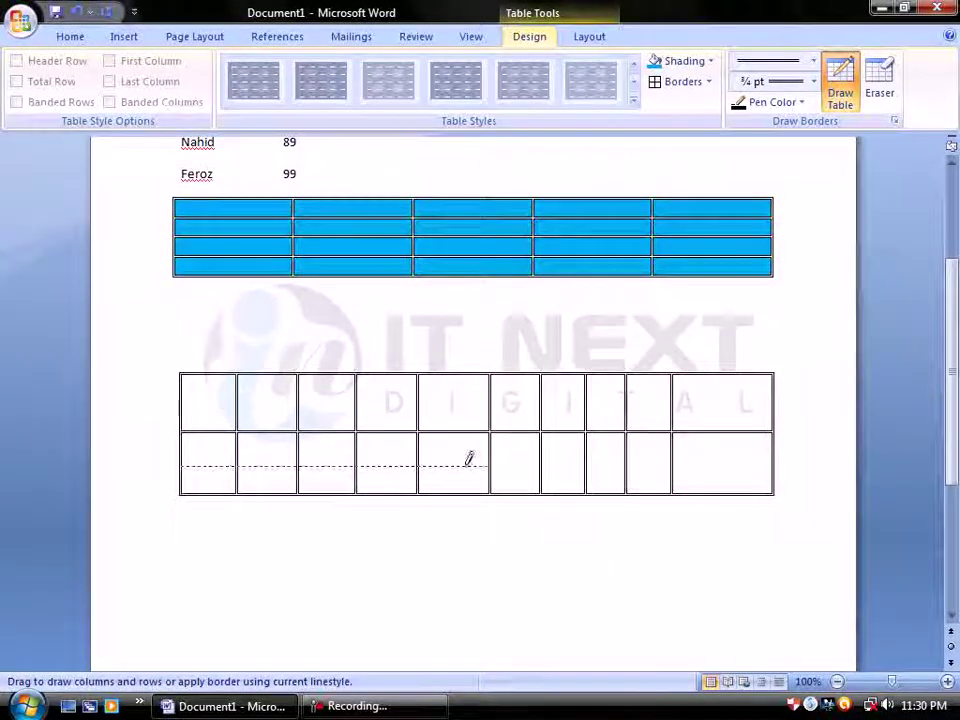
{"action": "left_click_drag", "start_coordinate": [645, 461], "coordinate": [750, 460]}
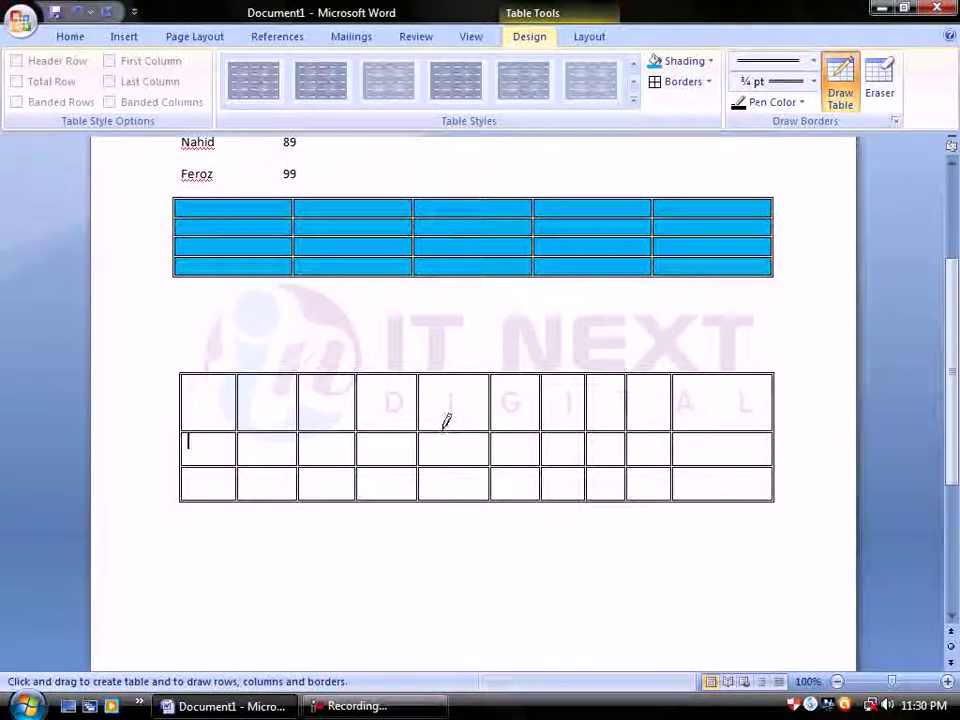
With the Eraser, remove three inner borders to merge stacked cells in the drawn table
{"action": "left_click", "coordinate": [880, 90]}
{"action": "left_click", "coordinate": [455, 430]}
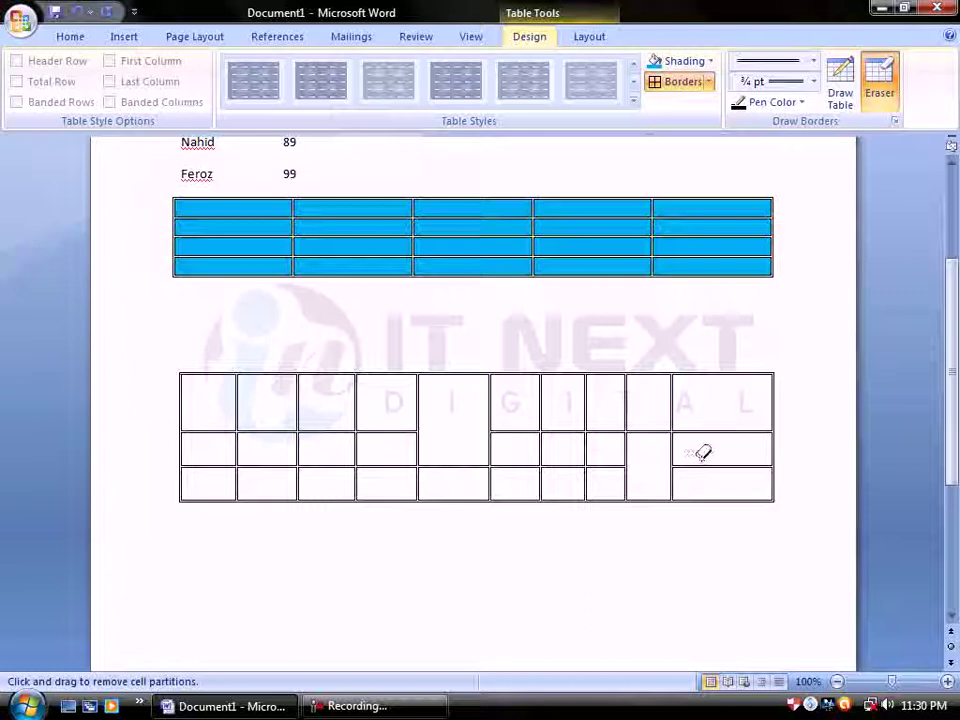
{"action": "left_click", "coordinate": [267, 425]}
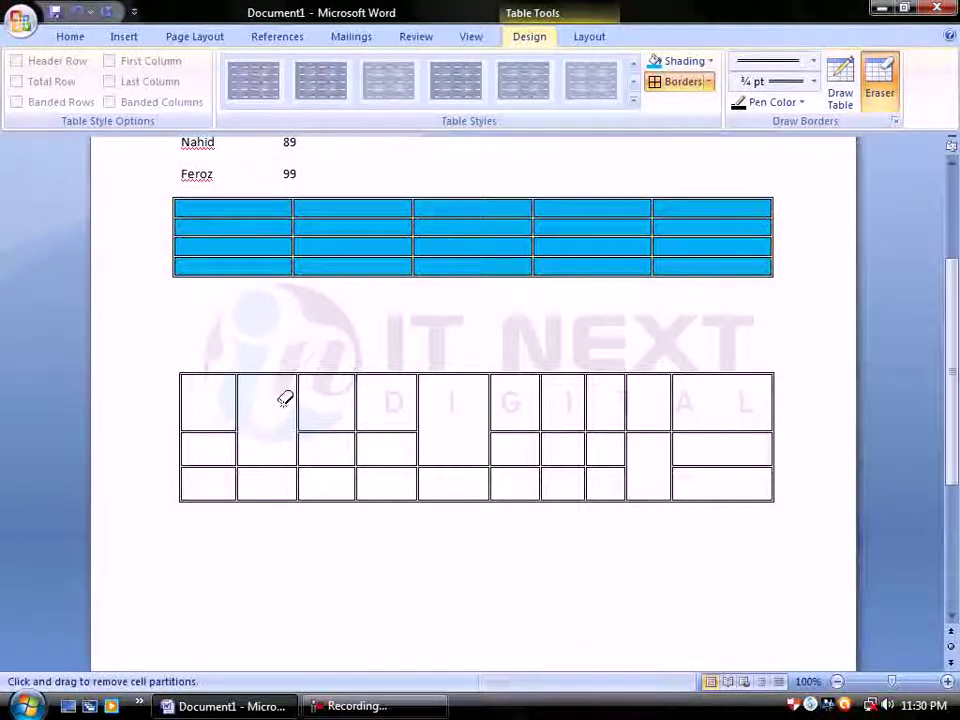
{"action": "left_click", "coordinate": [632, 466]}
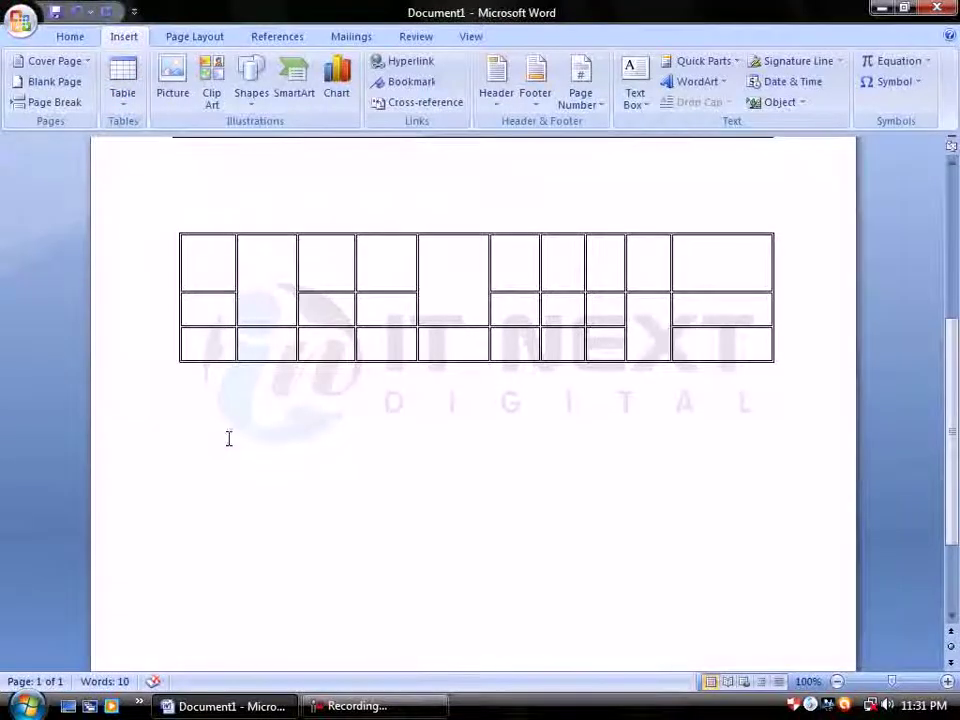
Insert a table with 7 columns and 4 rows through Insert Table
{"action": "left_click", "coordinate": [124, 100]}
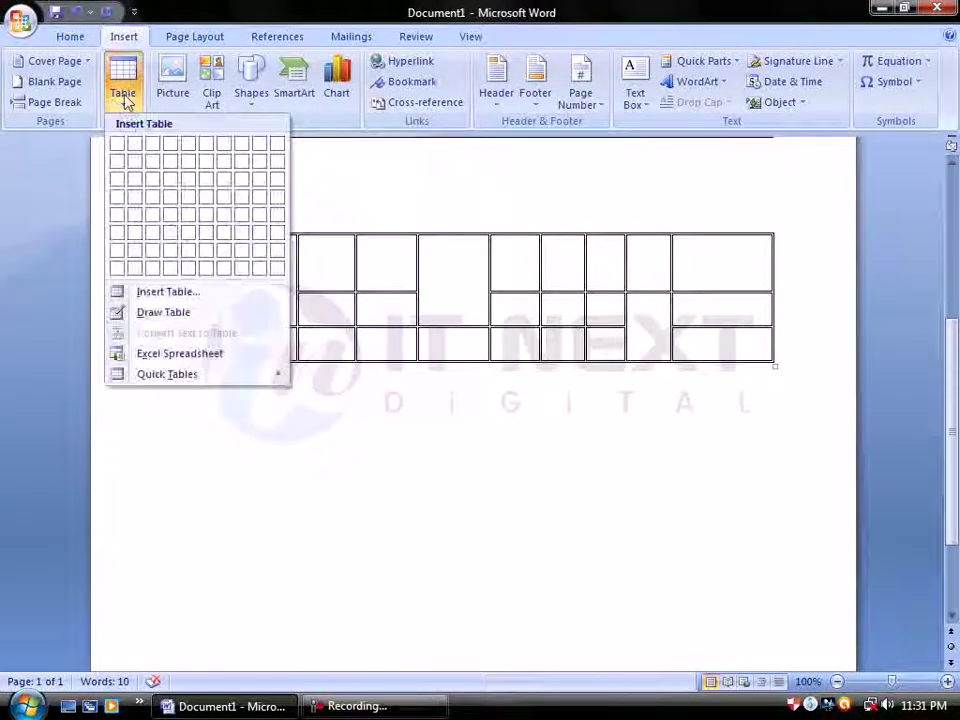
{"action": "left_click", "coordinate": [150, 291]}
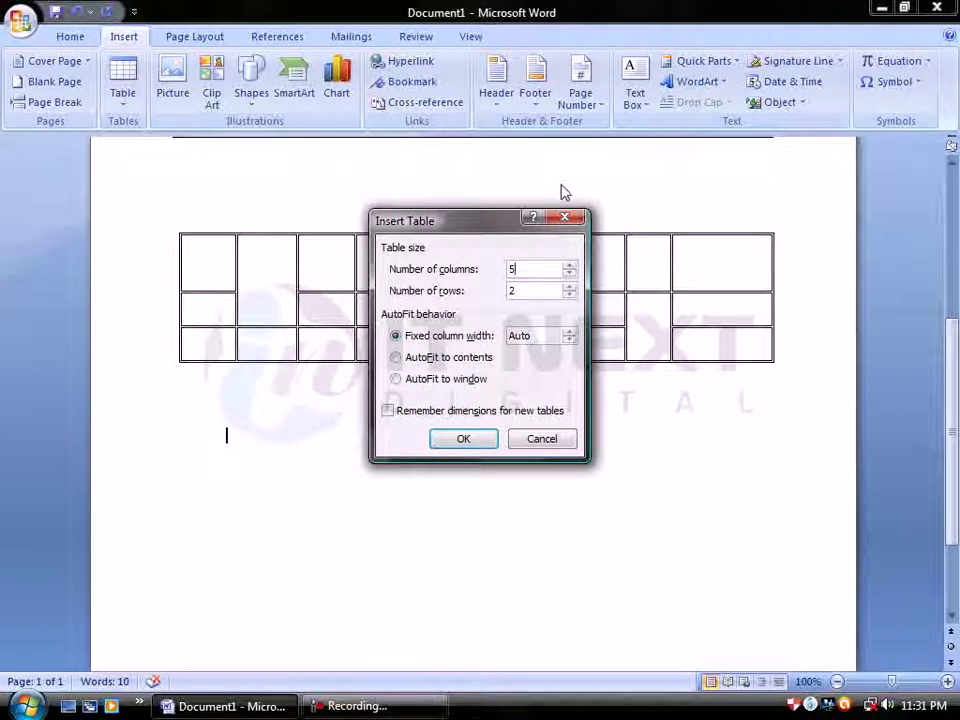
{"action": "key", "text": "BackSpace"}
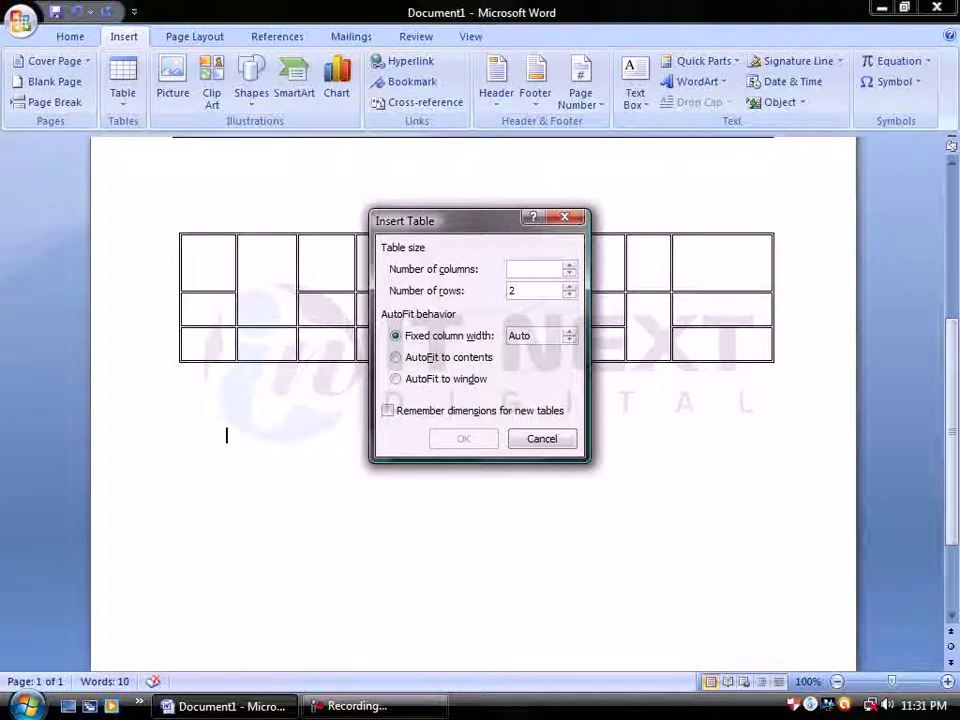
{"action": "type", "text": "7"}
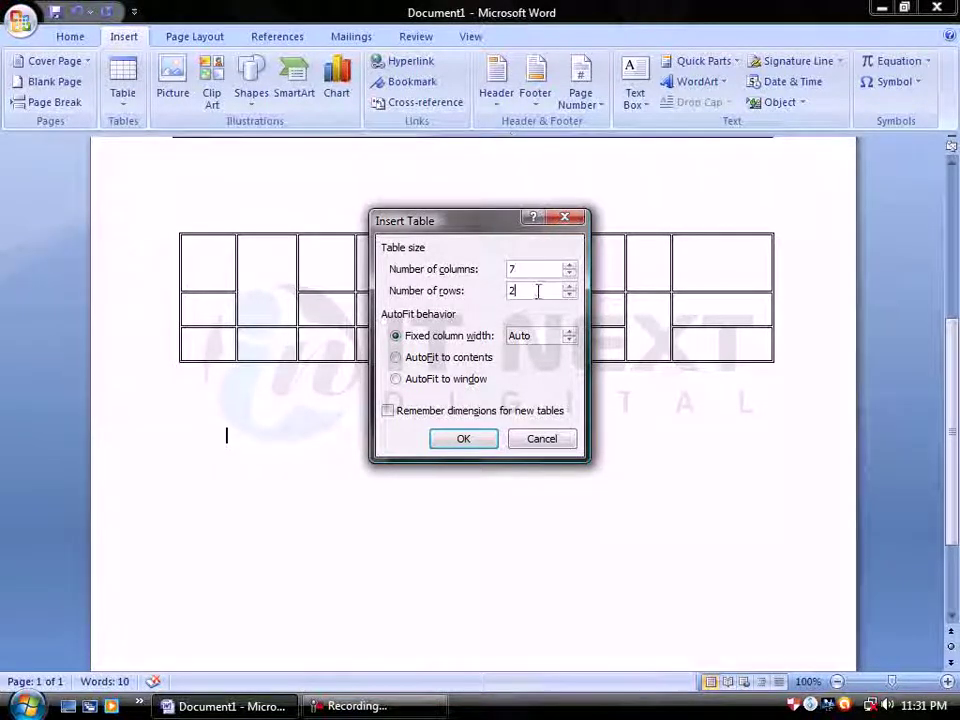
{"action": "key", "text": "BackSpace"}
{"action": "type", "text": "4"}
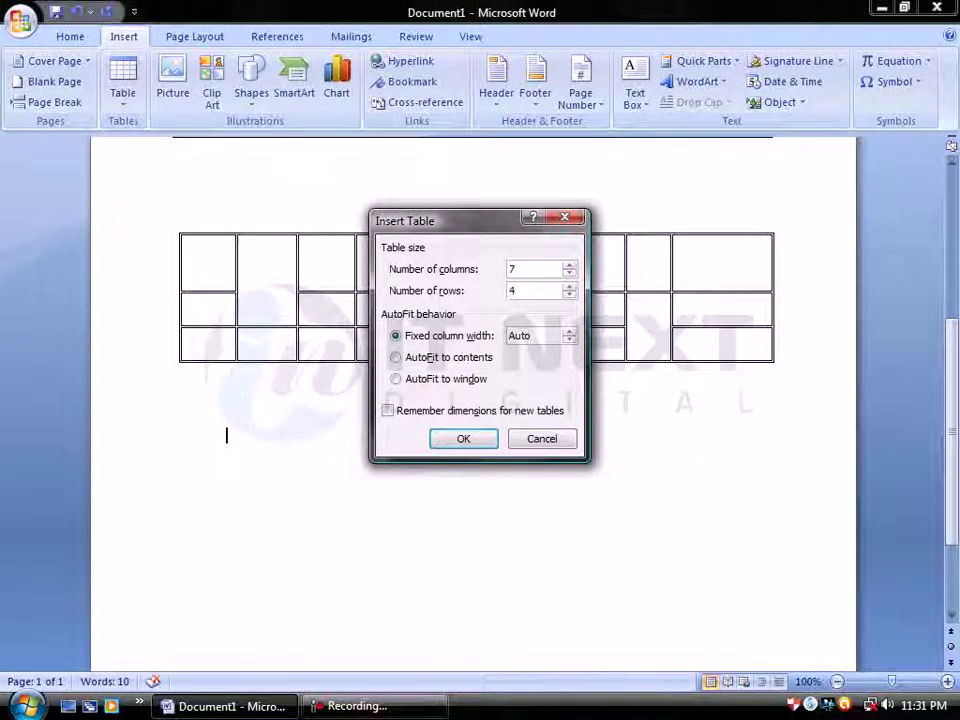
{"action": "key", "text": "Return"}
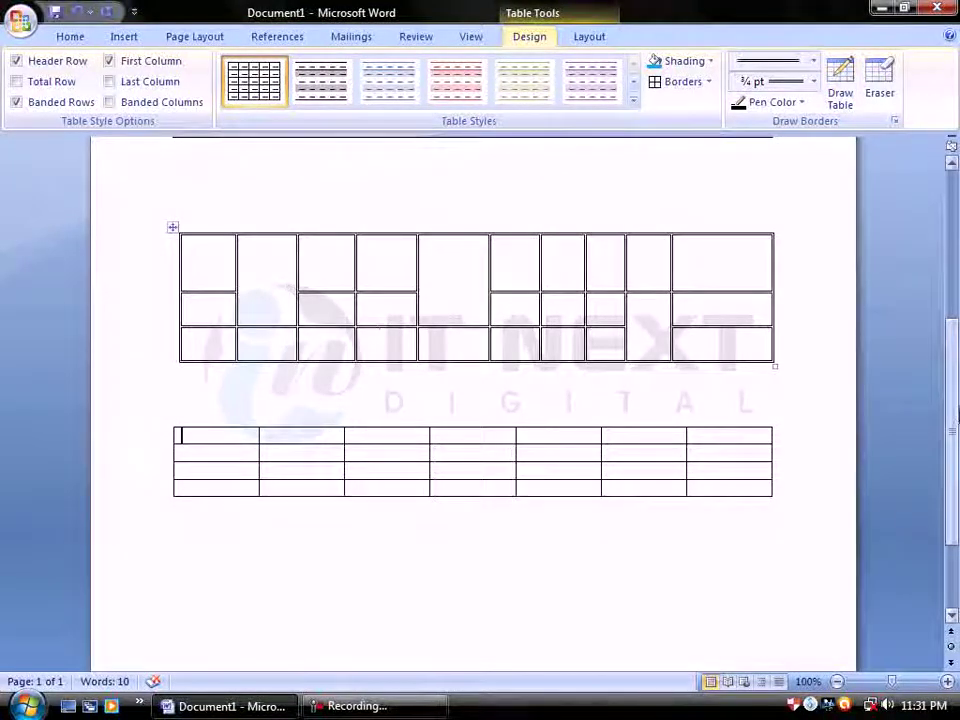
Place the insertion point below the new 7-column table
{"action": "scroll", "coordinate": [955, 415], "scroll_direction": "up", "scroll_amount": 4}
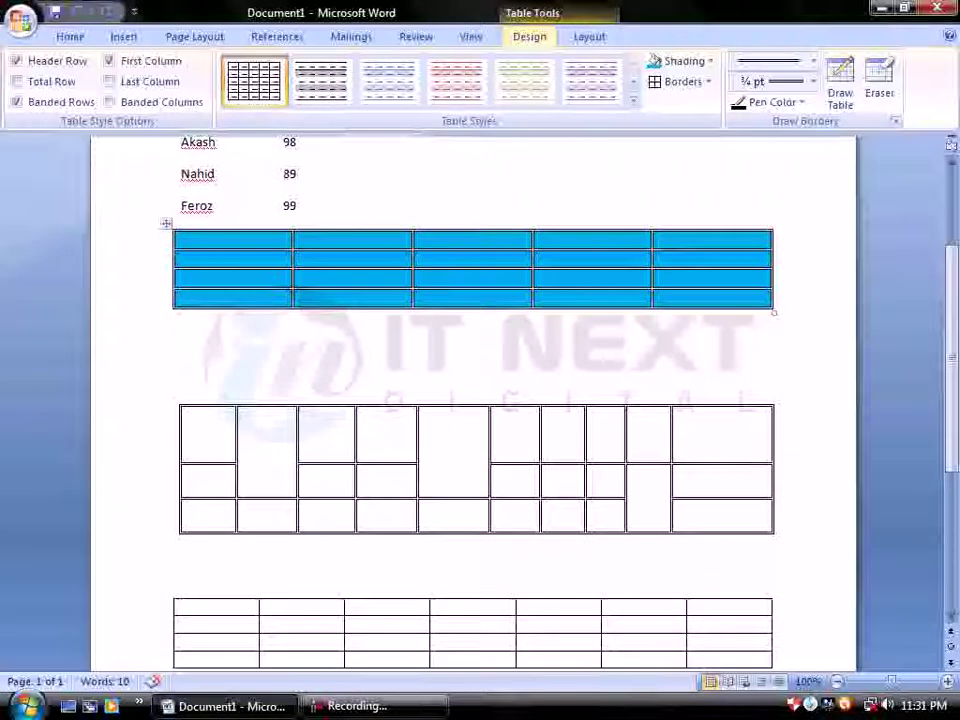
{"action": "scroll", "coordinate": [955, 455], "scroll_direction": "down", "scroll_amount": 5}
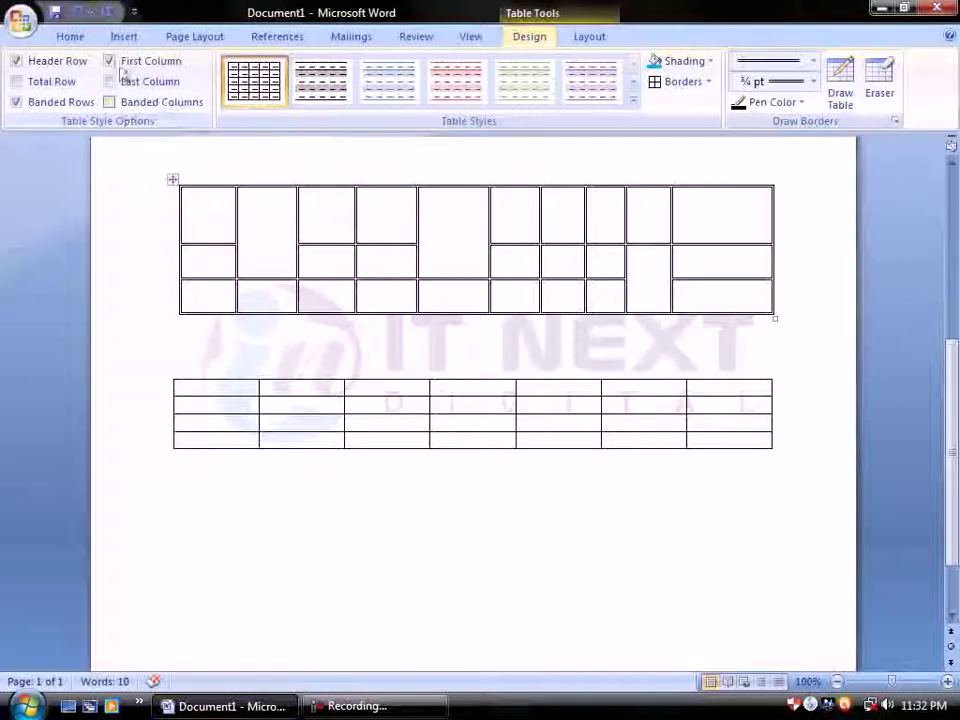
{"action": "left_click", "coordinate": [218, 482]}
{"action": "left_click", "coordinate": [122, 37]}
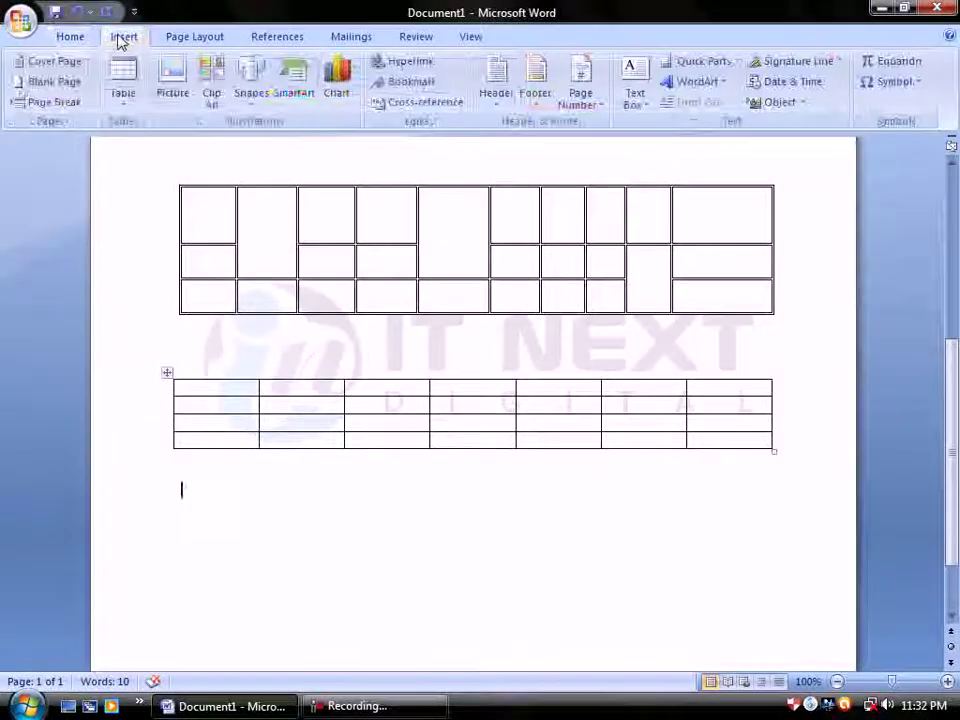
Choose Draw Table and drag a new table outline below the 7-column table
{"action": "left_click", "coordinate": [124, 86]}
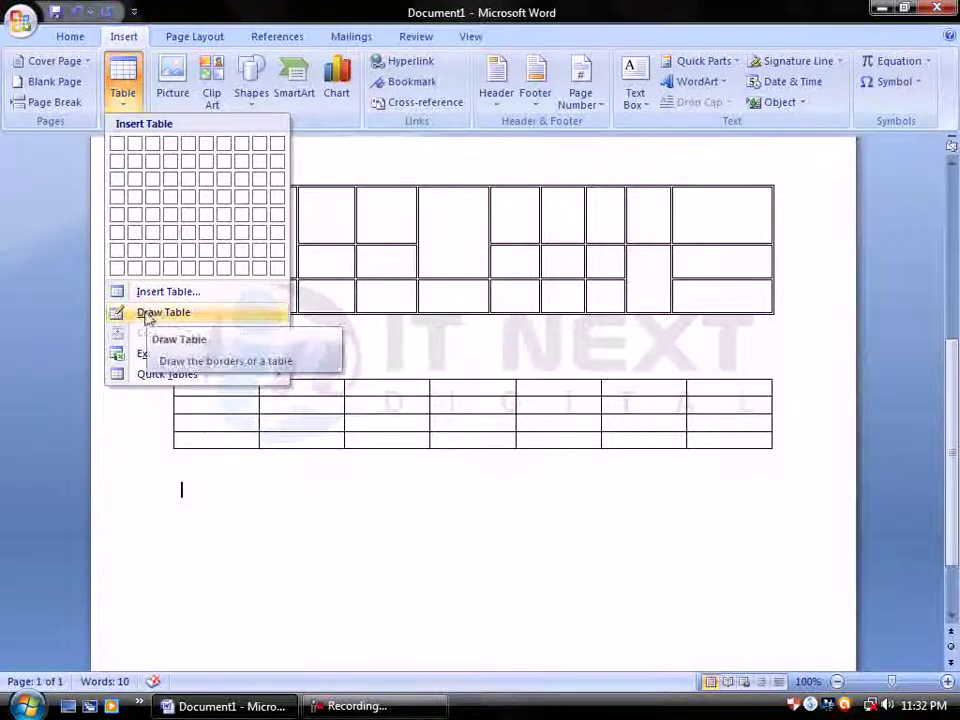
{"action": "left_click", "coordinate": [200, 314]}
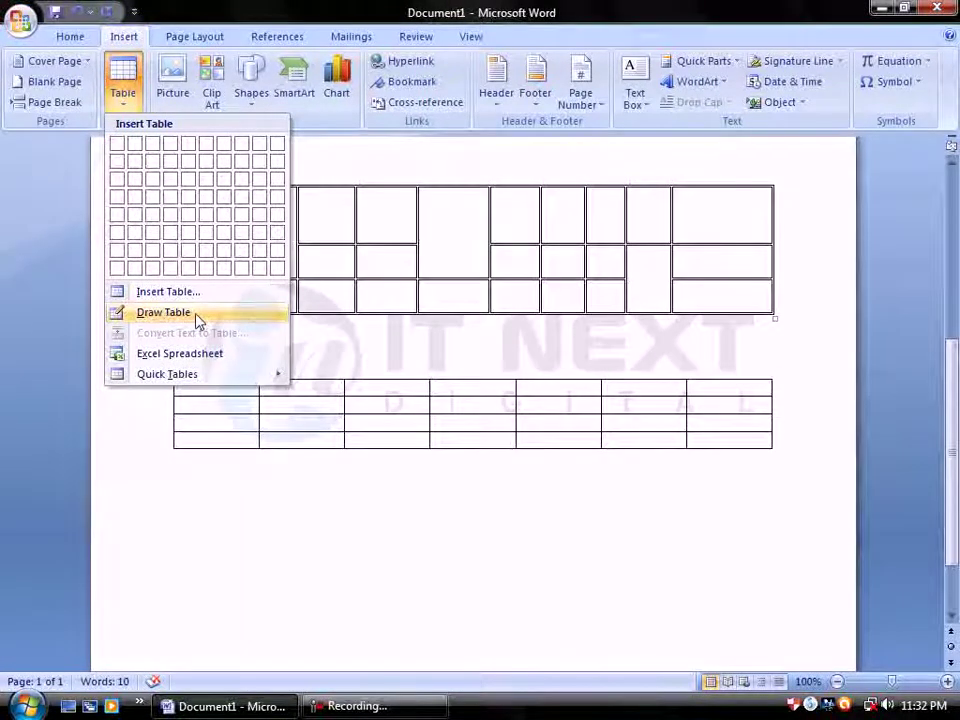
{"action": "left_click", "coordinate": [196, 315]}
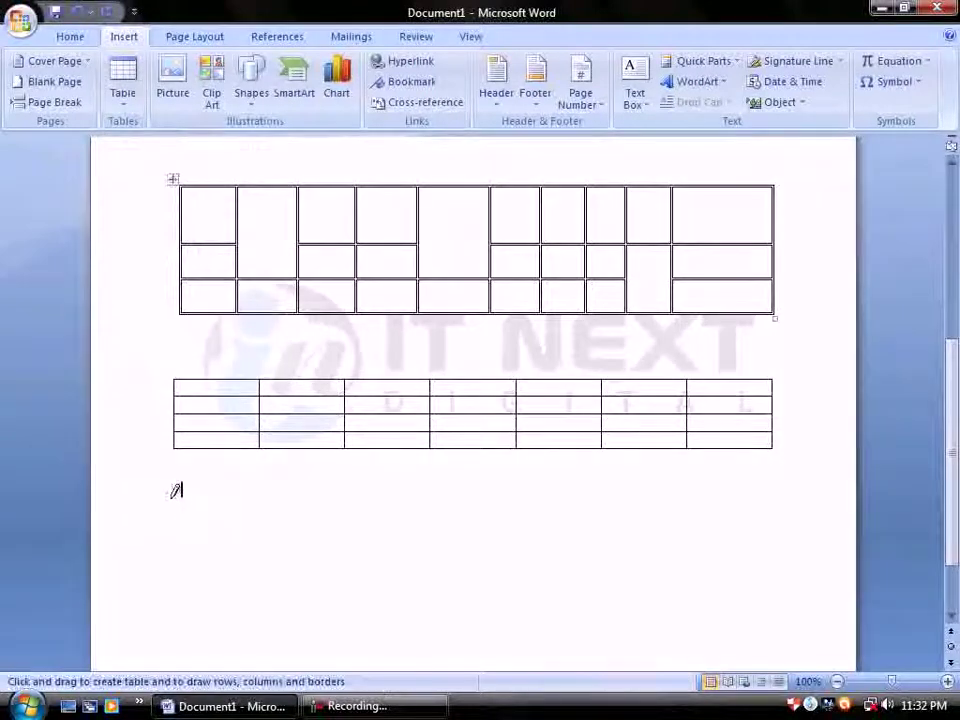
{"action": "left_click_drag", "start_coordinate": [171, 499], "coordinate": [590, 564]}
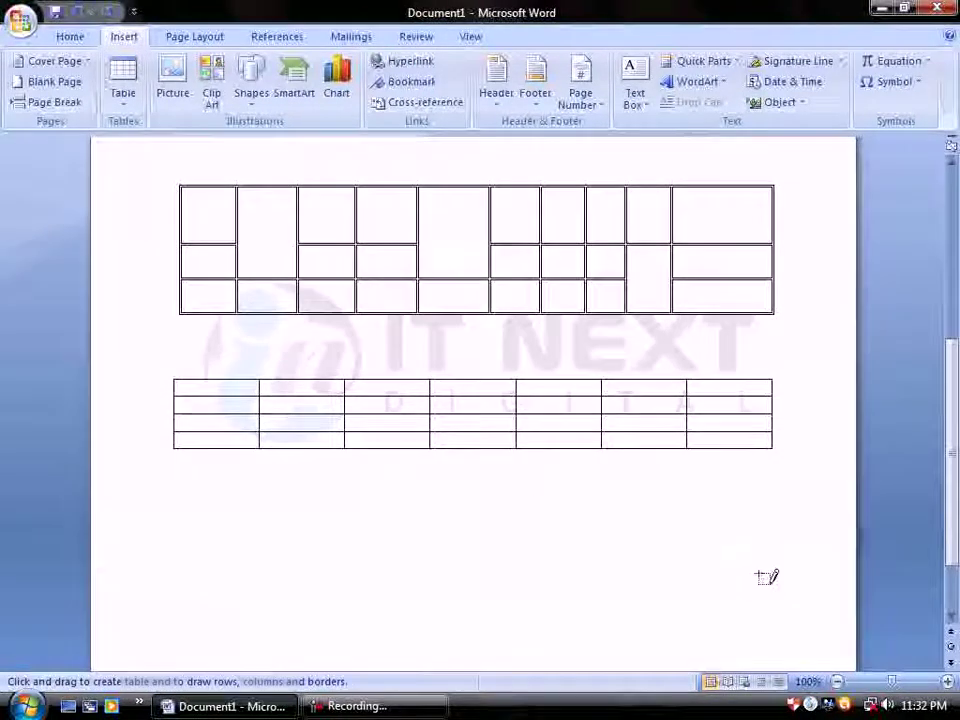
{"action": "left_click_drag", "start_coordinate": [716, 572], "coordinate": [775, 573]}
Draw three vertical borders and one horizontal line splitting the right three columns into two rows
{"action": "left_click_drag", "start_coordinate": [264, 588], "coordinate": [264, 518]}
{"action": "mouse_move", "coordinate": [368, 518]}
{"action": "left_mouse_down"}
{"action": "mouse_move", "coordinate": [377, 553]}
{"action": "mouse_move", "coordinate": [368, 590]}
{"action": "left_mouse_up"}
{"action": "left_click_drag", "start_coordinate": [463, 517], "coordinate": [461, 590]}
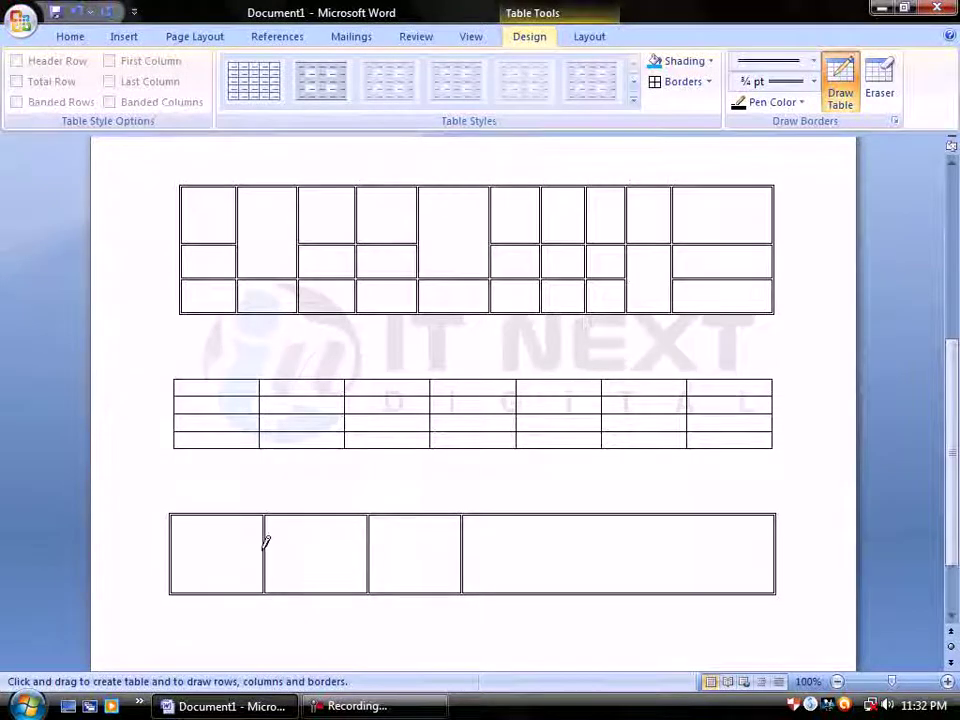
{"action": "left_click_drag", "start_coordinate": [265, 548], "coordinate": [612, 549]}
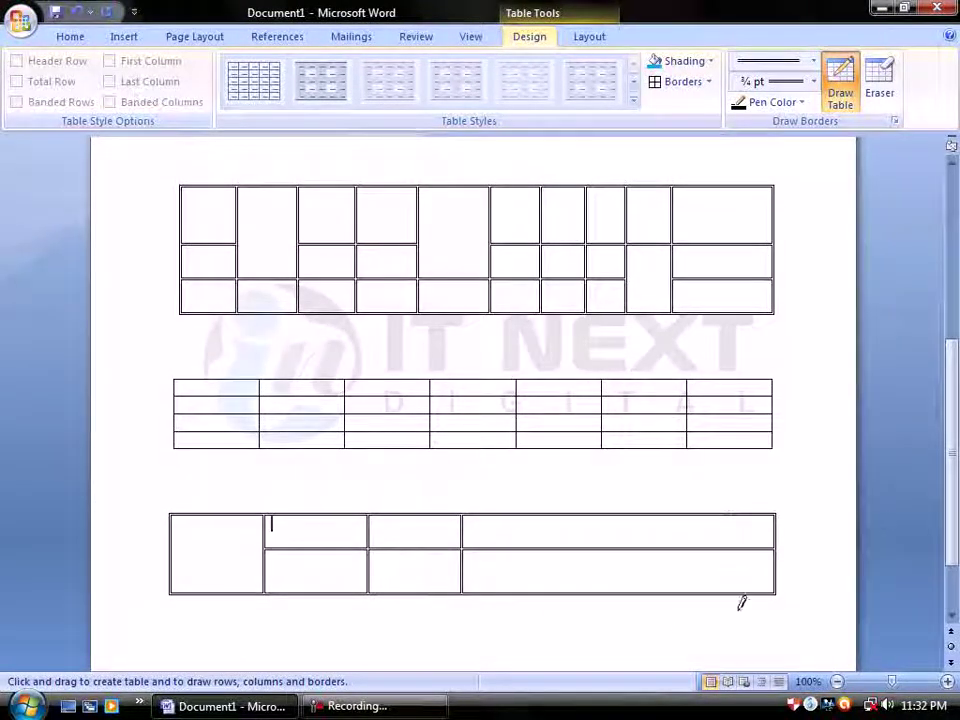
Dismiss the pop-up options below the drawn table and bring back the table insertion menu
{"action": "scroll", "coordinate": [948, 583], "scroll_direction": "down", "scroll_amount": 2}
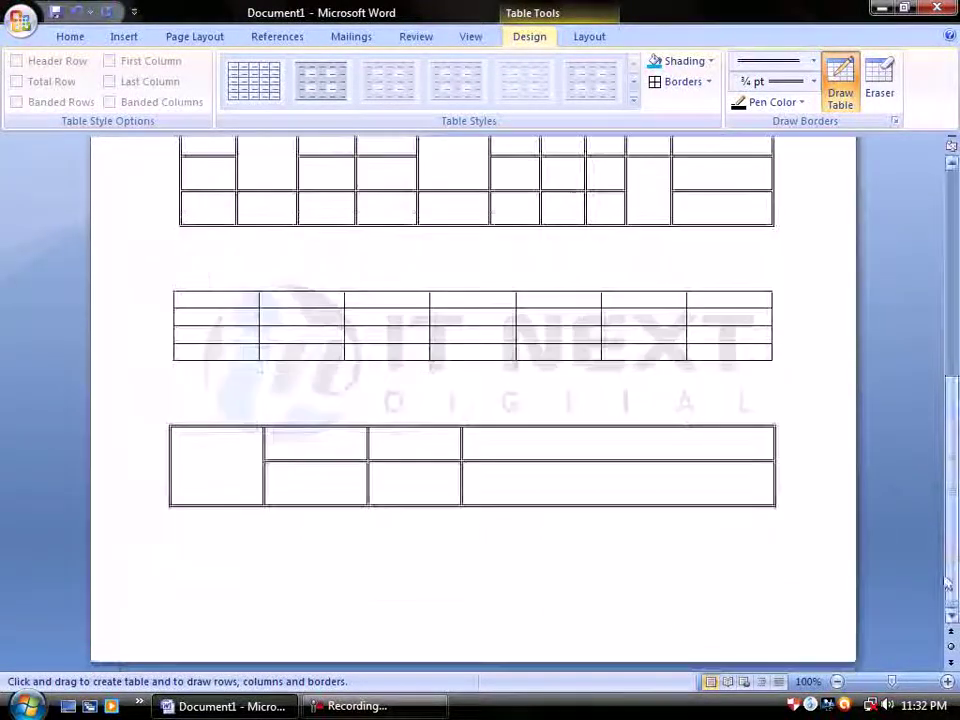
{"action": "right_click", "coordinate": [204, 556]}
{"action": "left_click", "coordinate": [204, 556]}
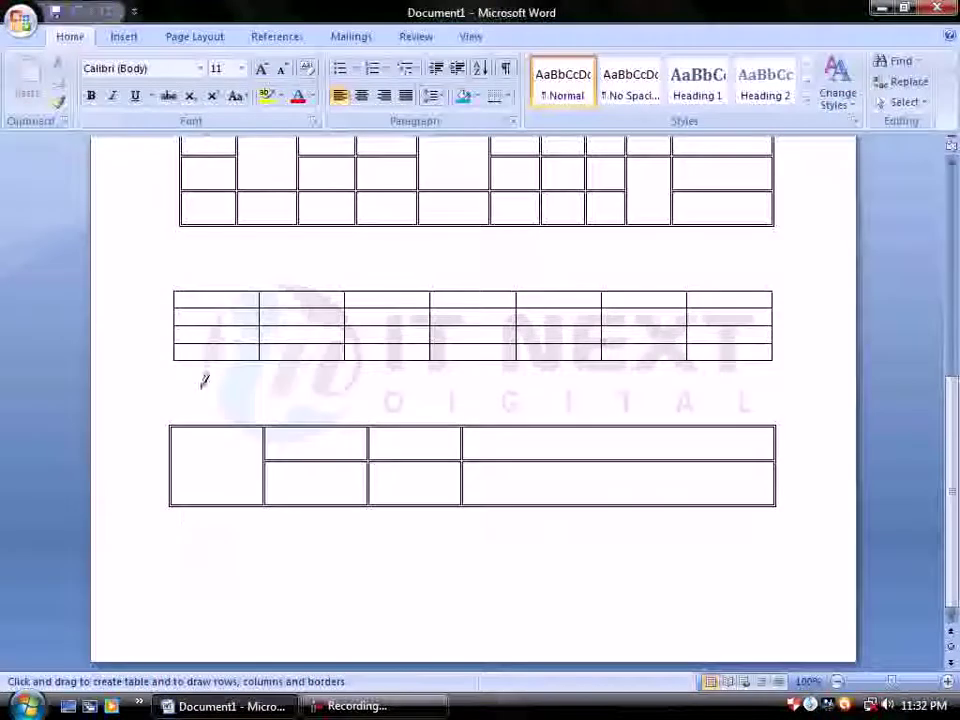
{"action": "left_click", "coordinate": [128, 40]}
{"action": "left_click", "coordinate": [128, 93]}
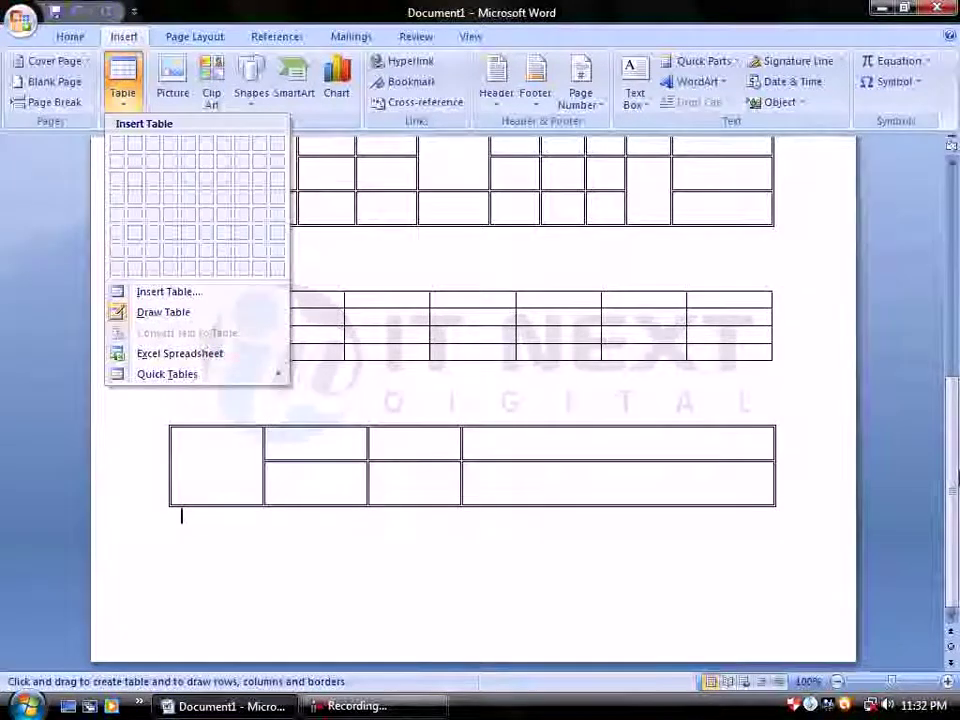
Return to the top of the document and exit Draw Table mode with Esc
{"action": "scroll", "coordinate": [470, 400], "scroll_direction": "up", "scroll_amount": 5}
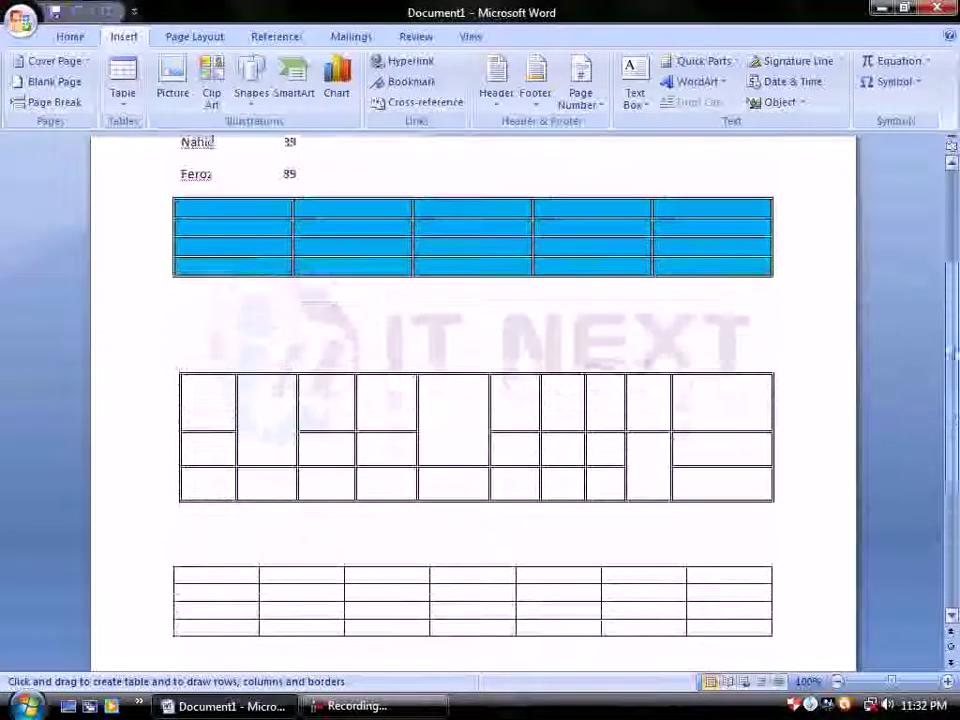
{"action": "scroll", "coordinate": [578, 229], "scroll_direction": "up", "scroll_amount": 3}
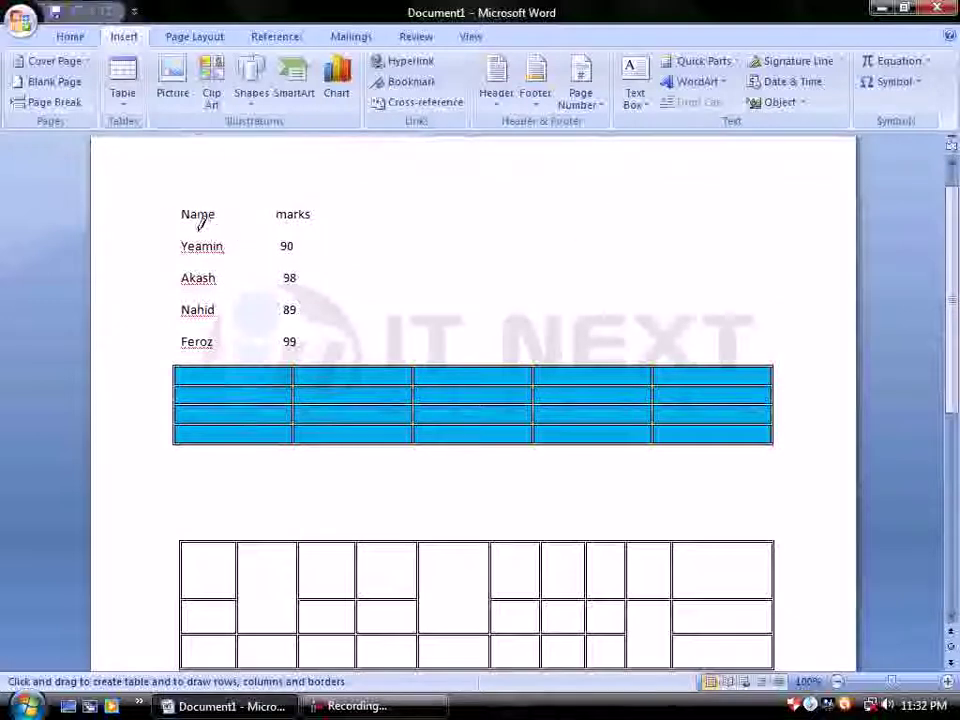
{"action": "key", "text": "Escape"}
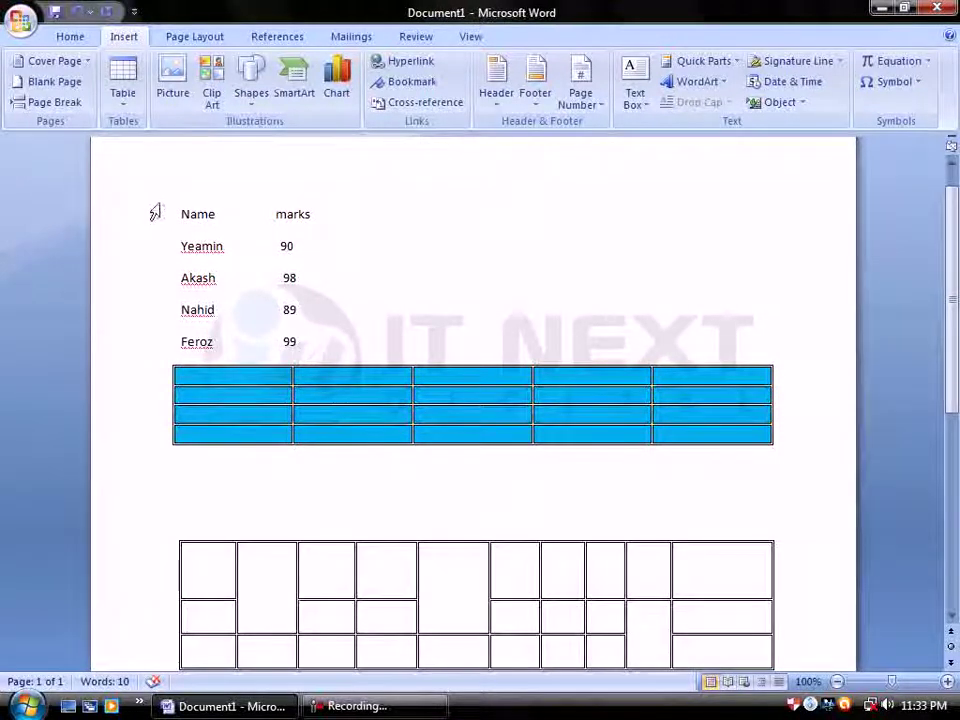
Convert the Name and marks list through Feroz 99 into a two-column table, then deselect it
{"action": "left_click_drag", "start_coordinate": [157, 212], "coordinate": [292, 342]}
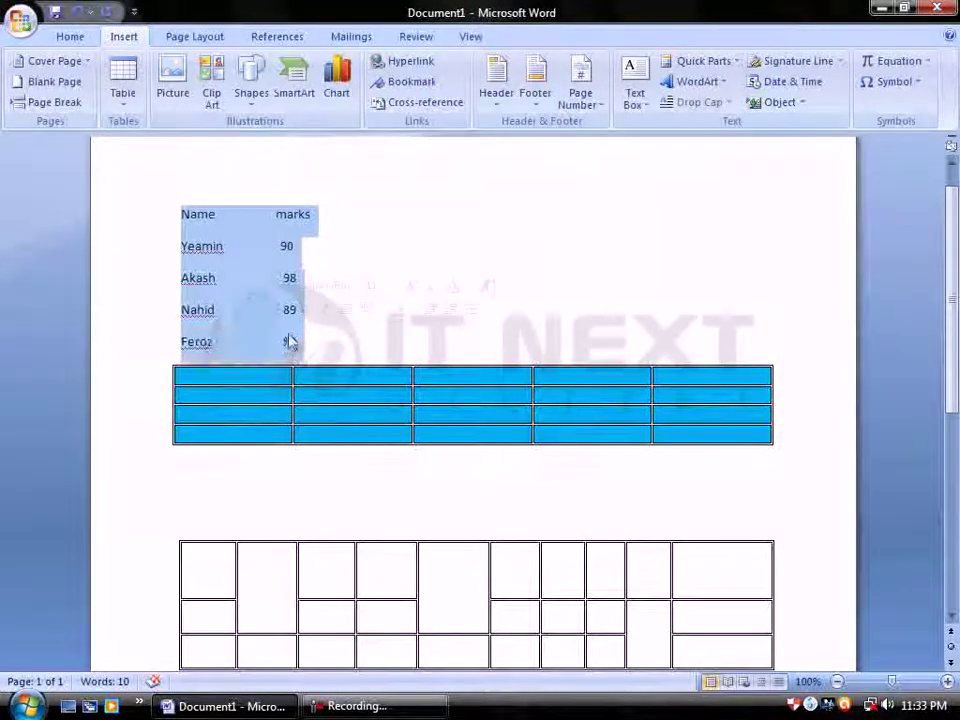
{"action": "left_click", "coordinate": [138, 100]}
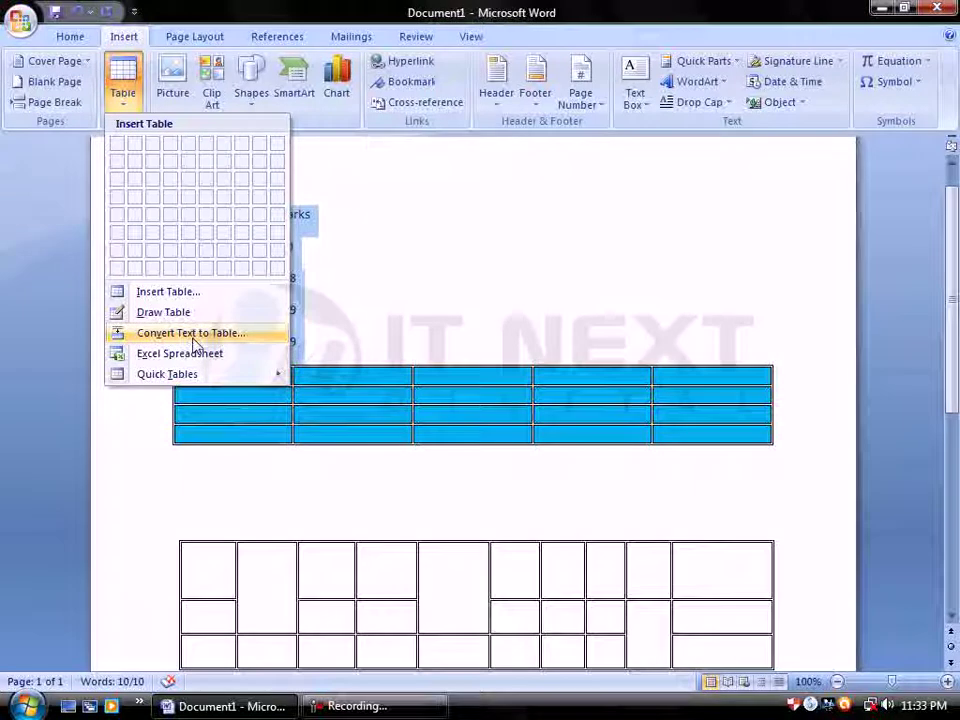
{"action": "left_click", "coordinate": [192, 334]}
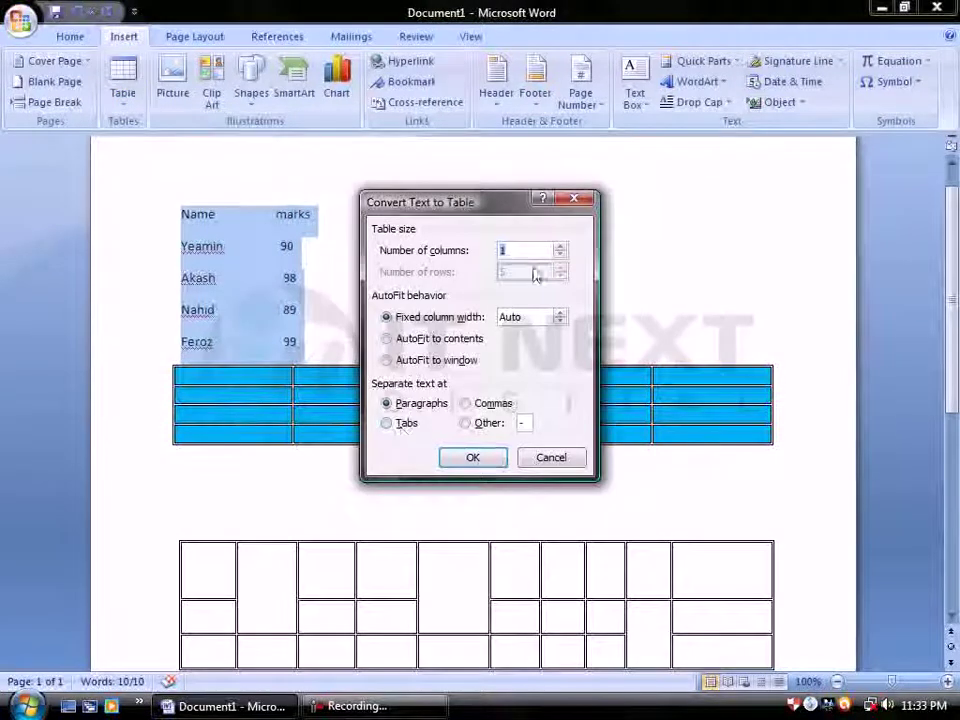
{"action": "key", "text": "BackSpace"}
{"action": "type", "text": "2"}
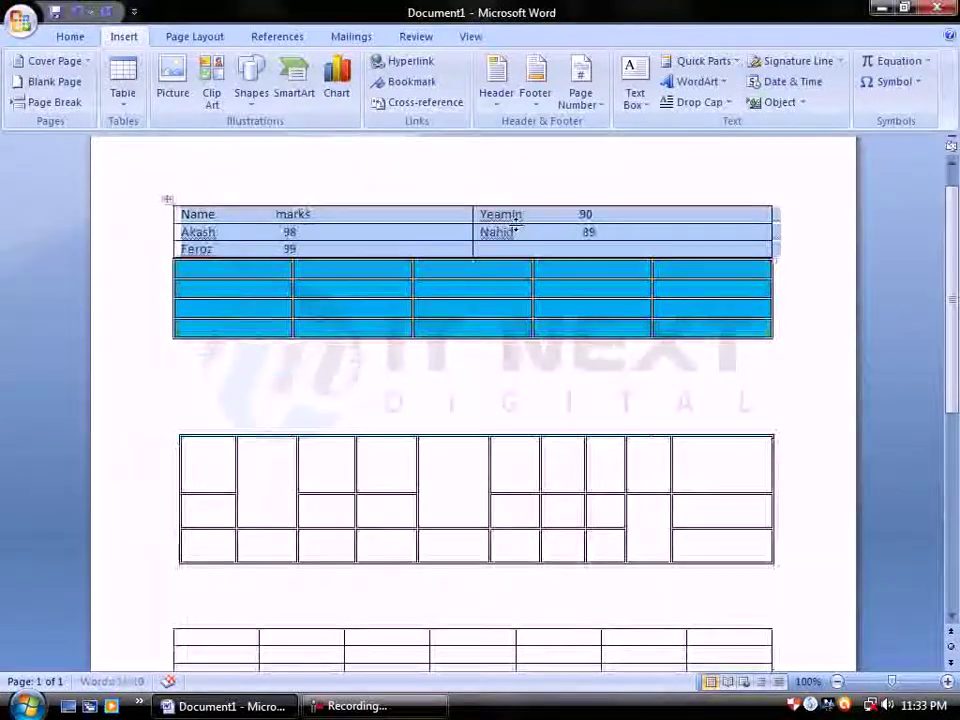
{"action": "key", "text": "Return"}
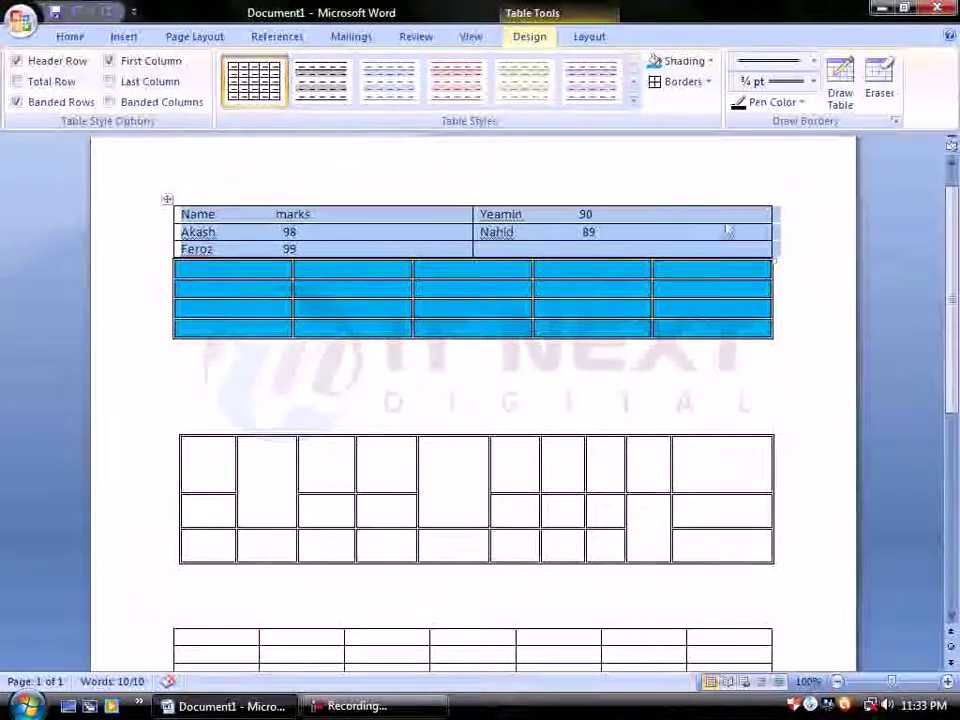
{"action": "left_click", "coordinate": [797, 216]}
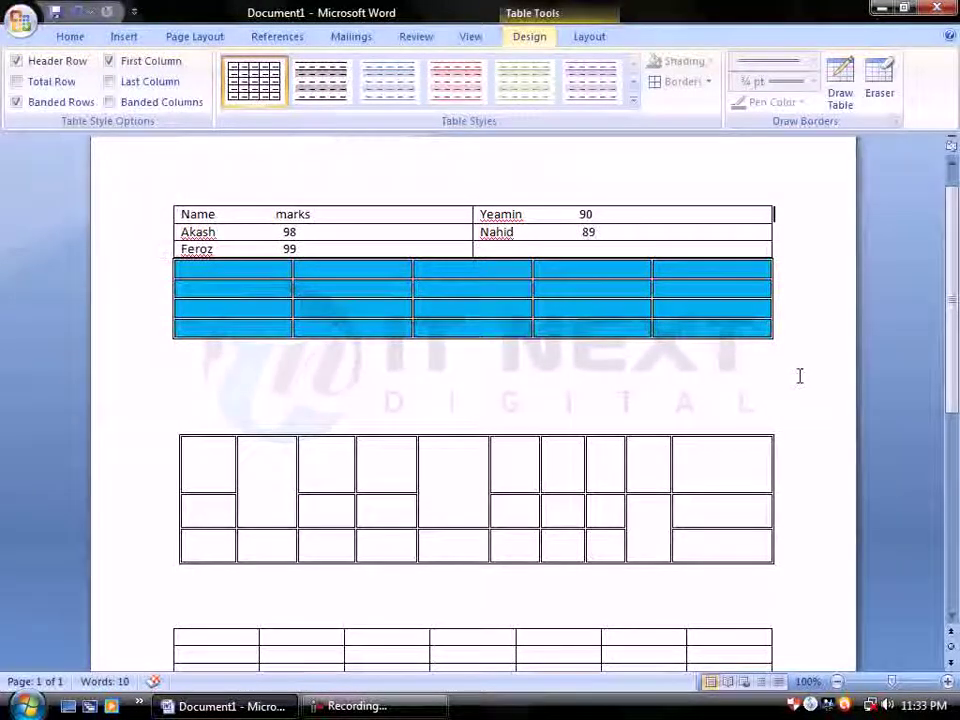
{"action": "left_click", "coordinate": [124, 38]}
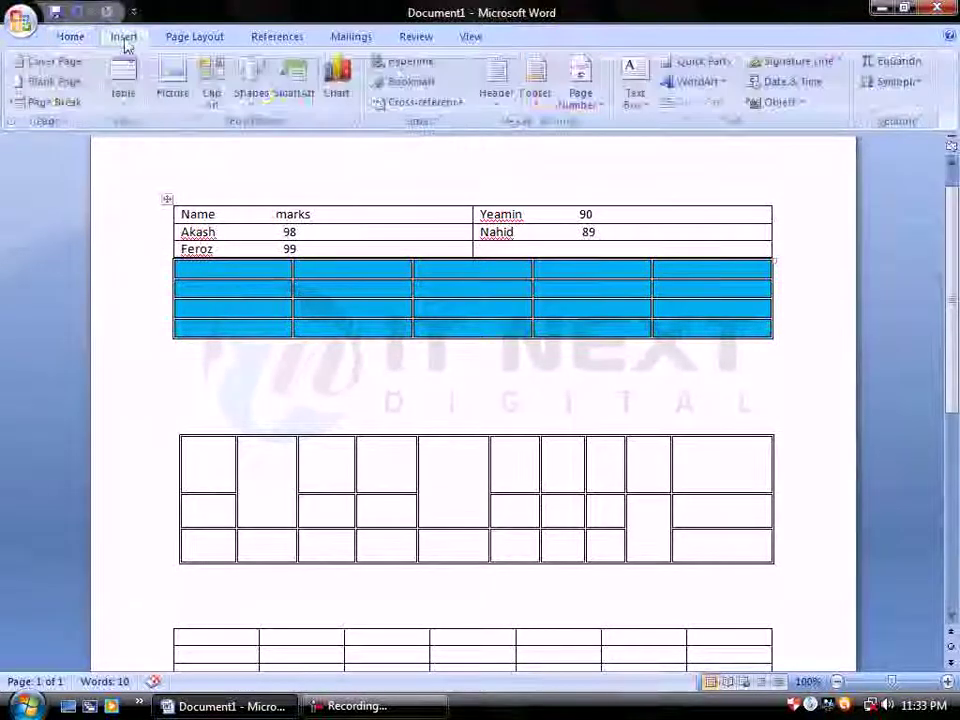
Insert an embedded Excel Spreadsheet from the Table menu below the existing tables
{"action": "left_click", "coordinate": [123, 95]}
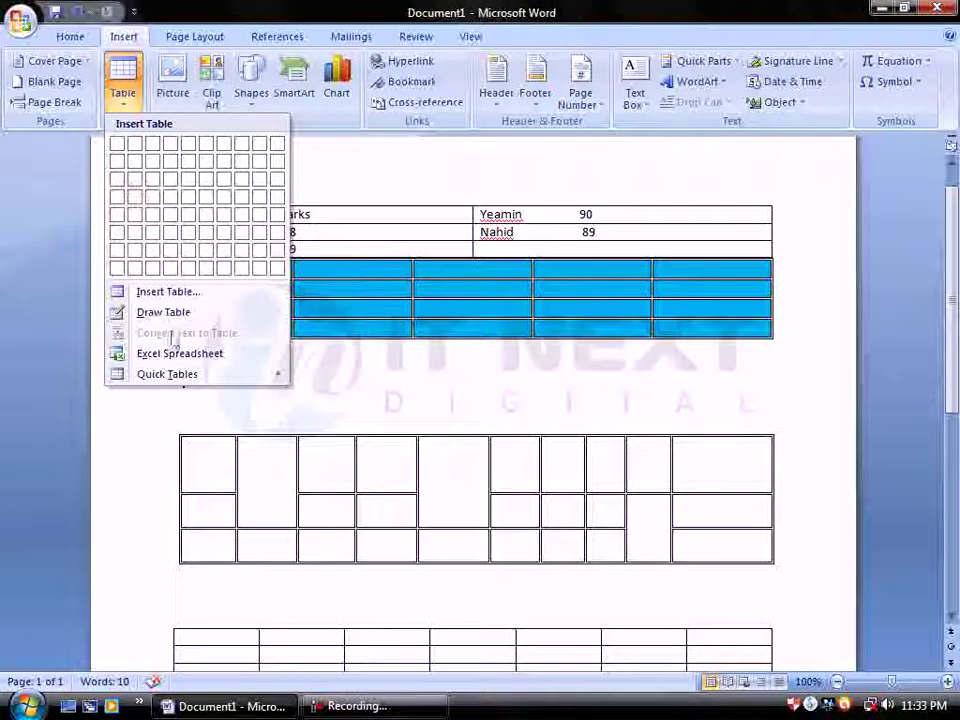
{"action": "scroll", "coordinate": [699, 467], "scroll_direction": "down", "scroll_amount": 7}
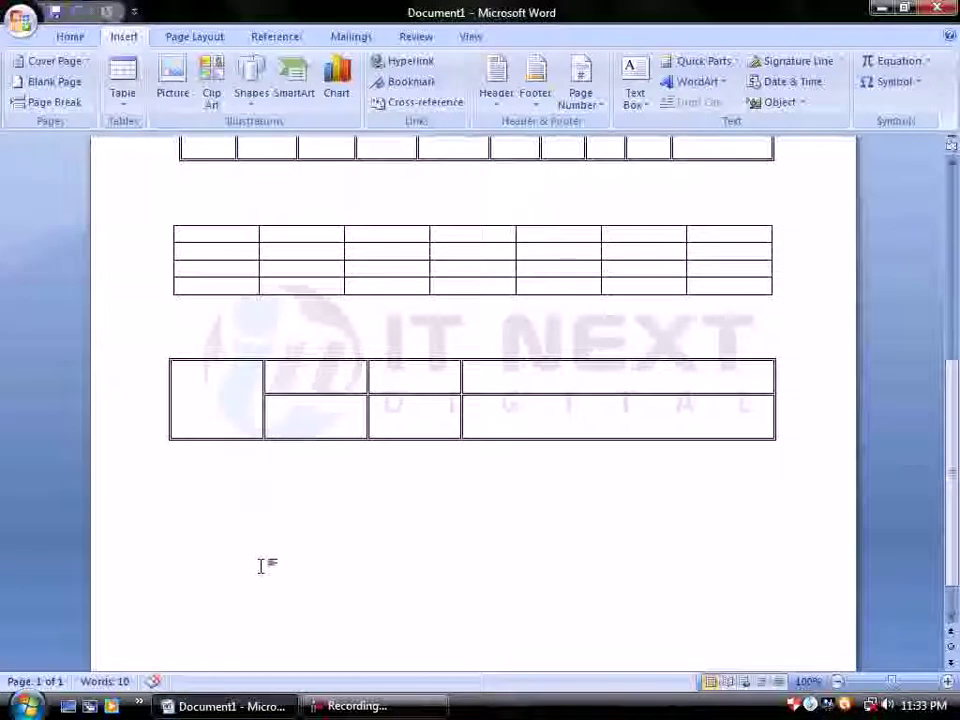
{"action": "left_click_drag", "start_coordinate": [944, 546], "coordinate": [944, 356]}
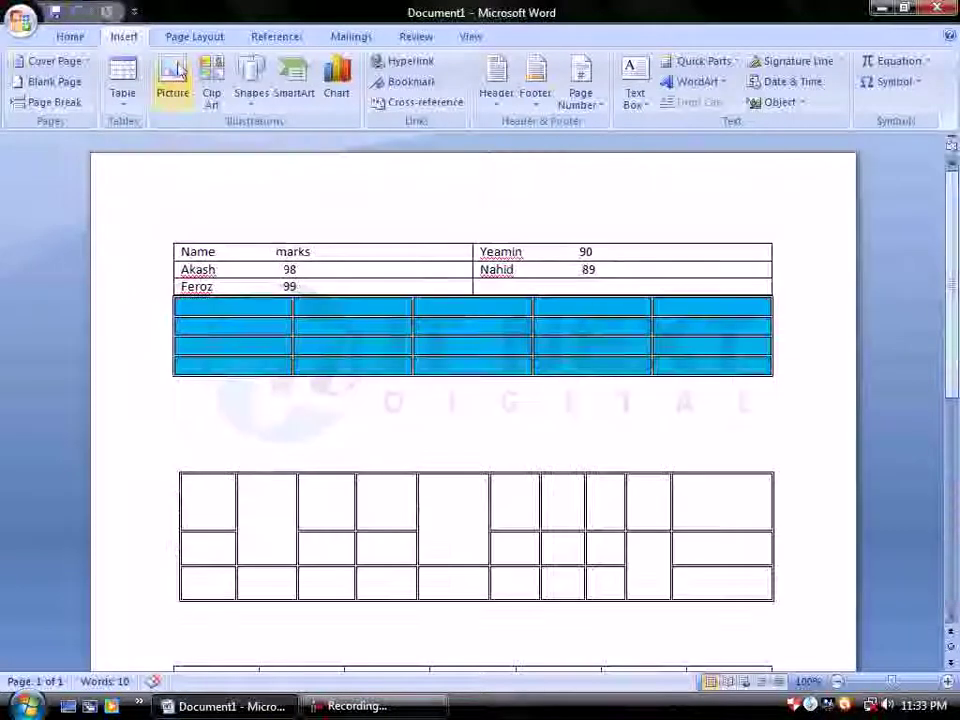
{"action": "left_click", "coordinate": [123, 88]}
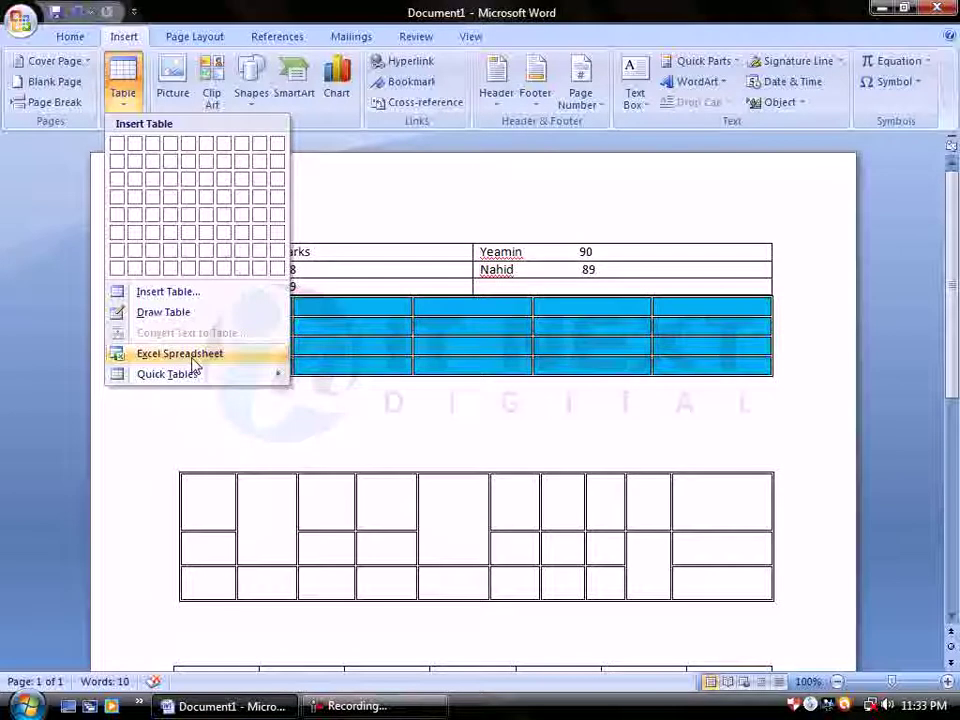
{"action": "left_click", "coordinate": [190, 355]}
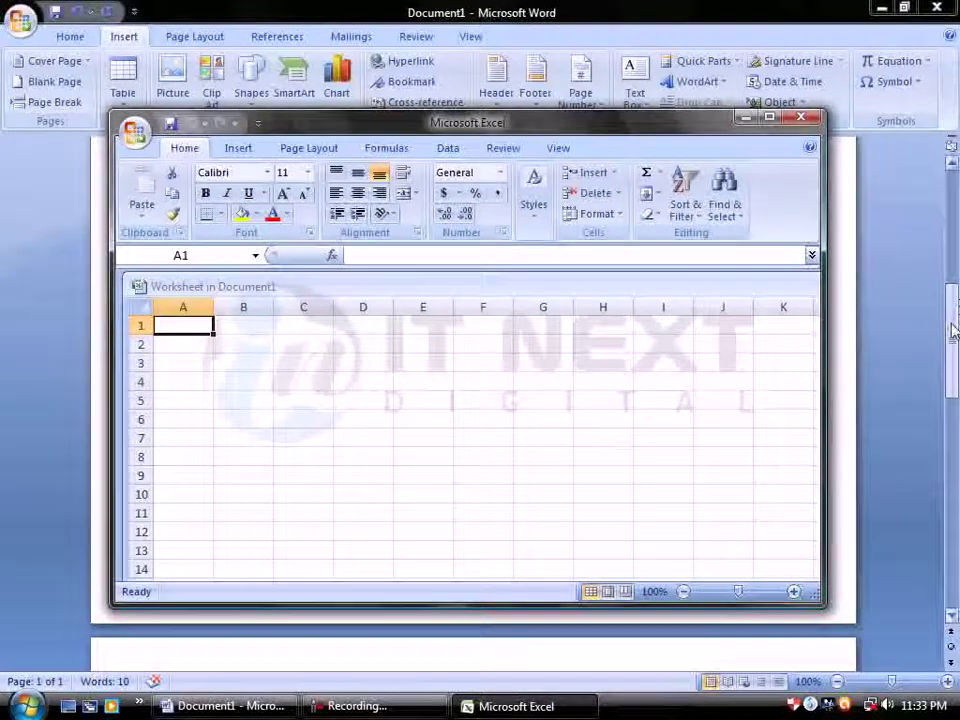
Open the embedded worksheet object for editing in Excel
{"action": "left_click_drag", "start_coordinate": [951, 321], "coordinate": [951, 400]}
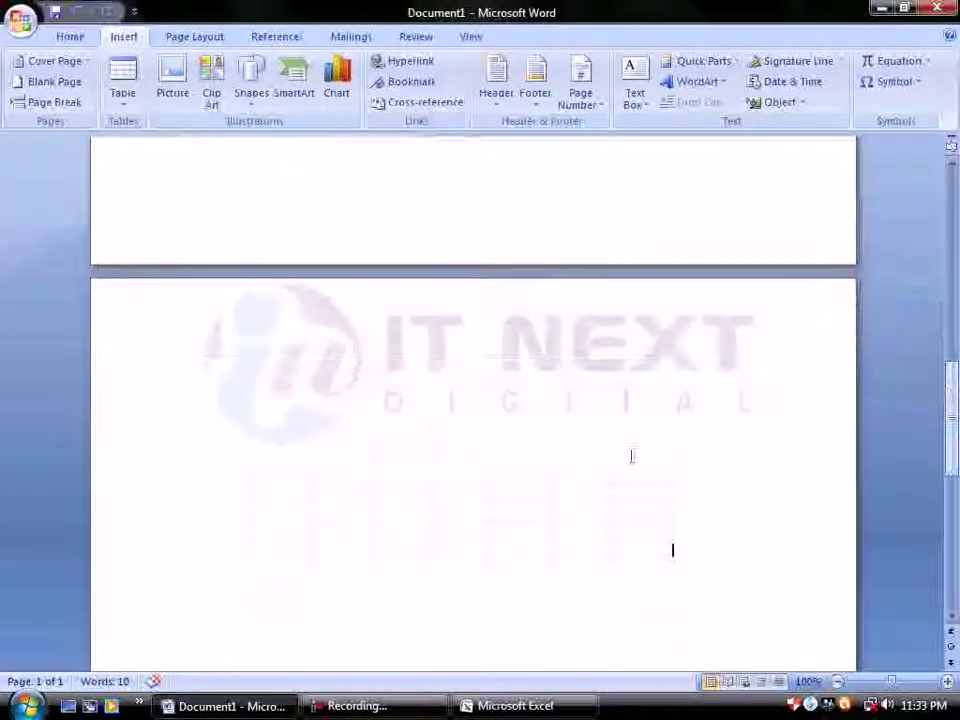
{"action": "left_click", "coordinate": [500, 460]}
{"action": "double_click", "coordinate": [500, 460]}
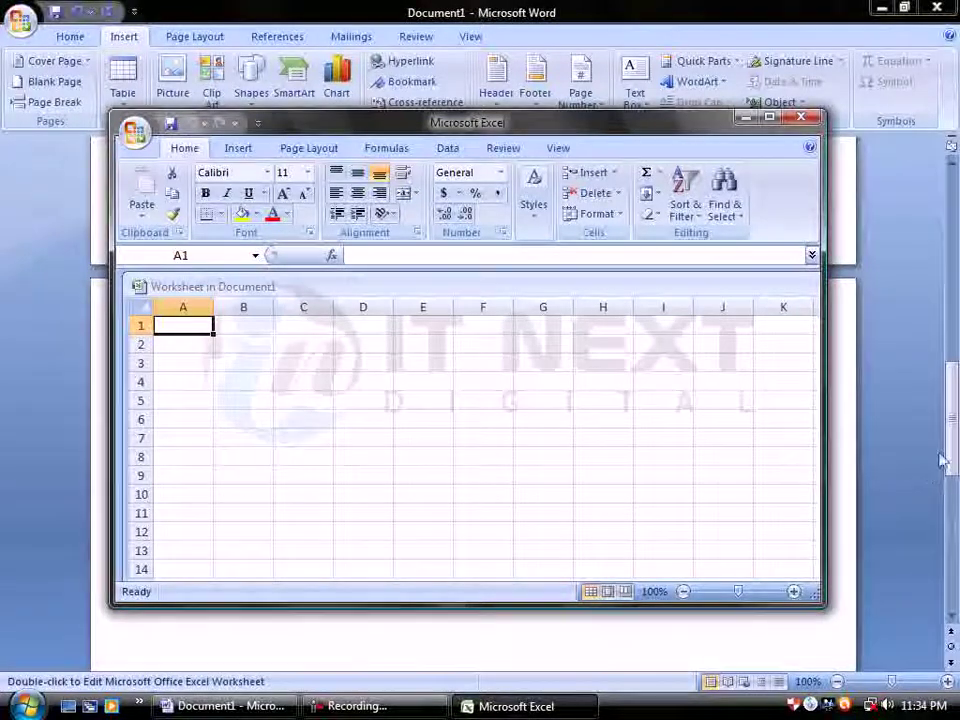
{"action": "left_click_drag", "start_coordinate": [950, 440], "coordinate": [950, 455]}
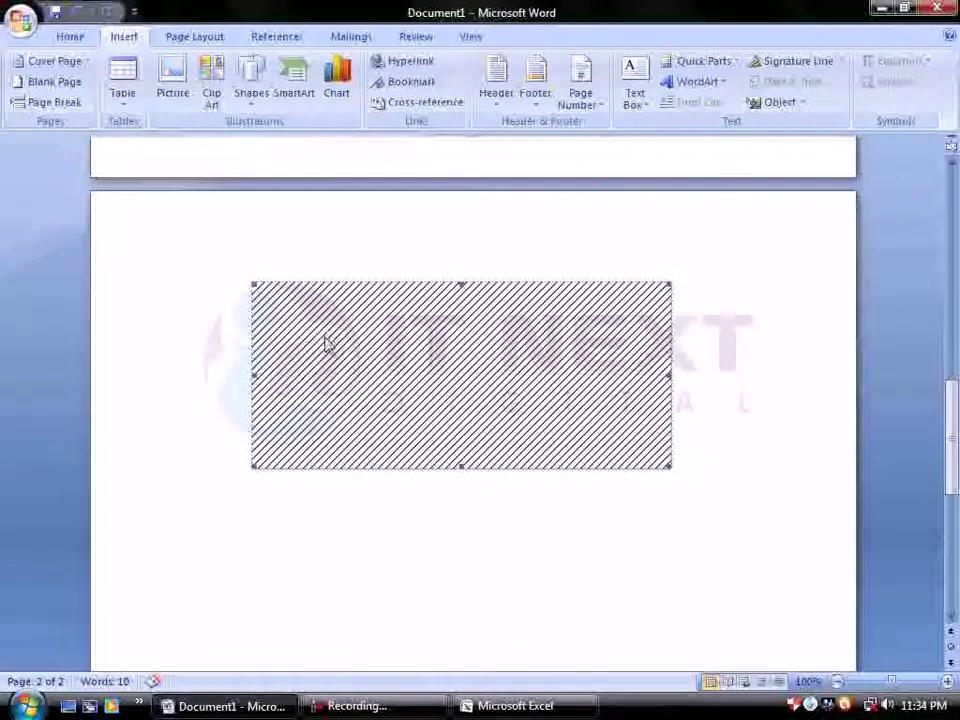
{"action": "double_click", "coordinate": [326, 344]}
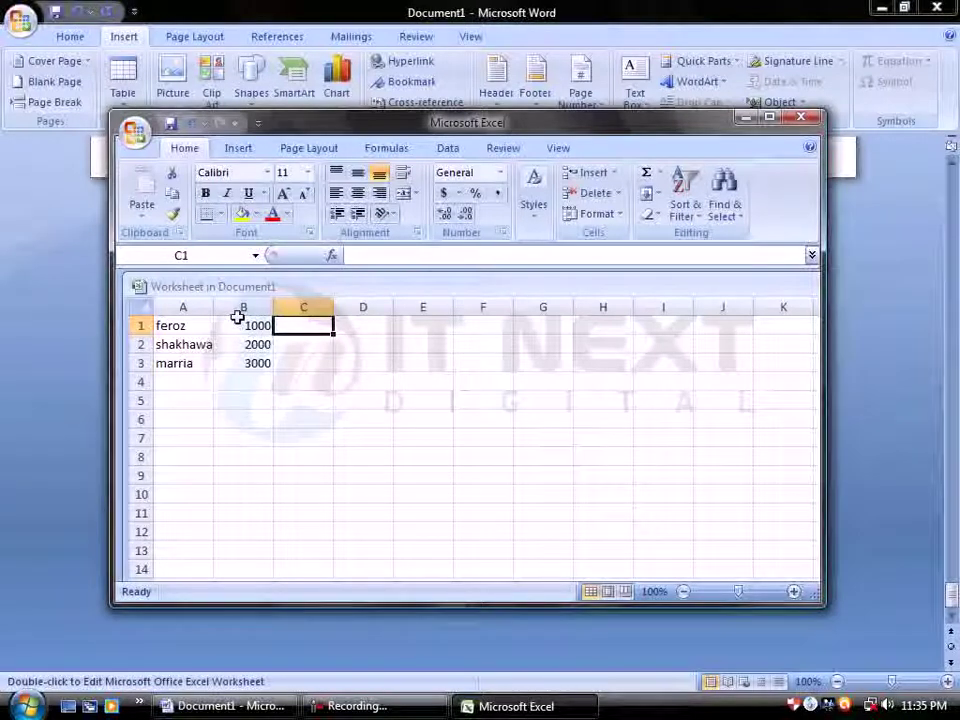
Enter =sum(b1+b2+b3) in C1, fixing the missing bracket to show 6000, then return to Word
{"action": "type", "text": "=sumb1+b2+b3)"}
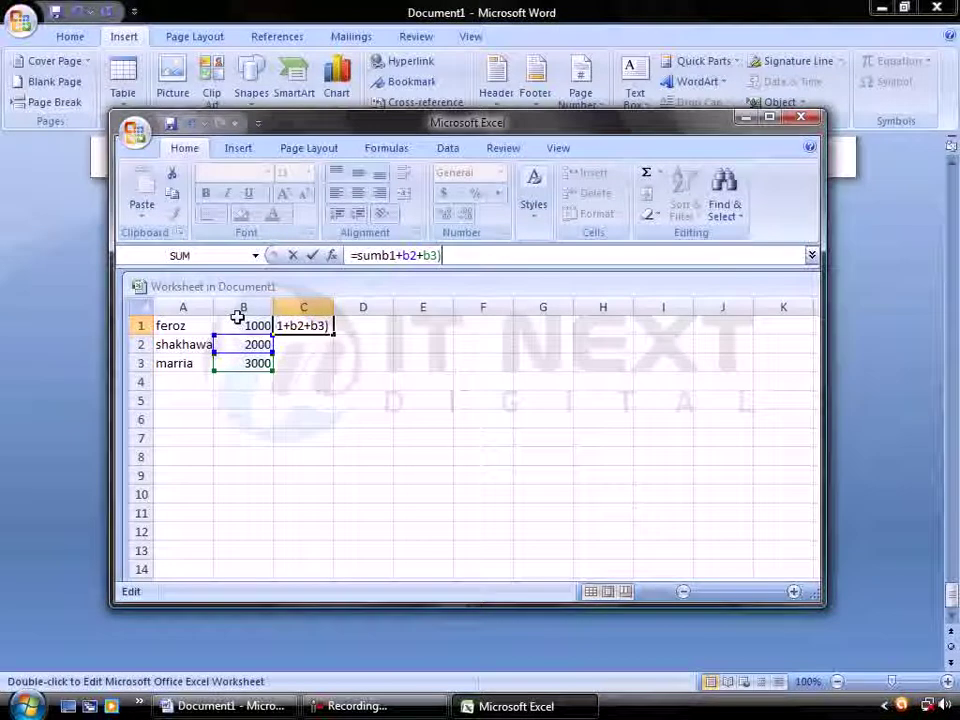
{"action": "key", "text": "Return"}
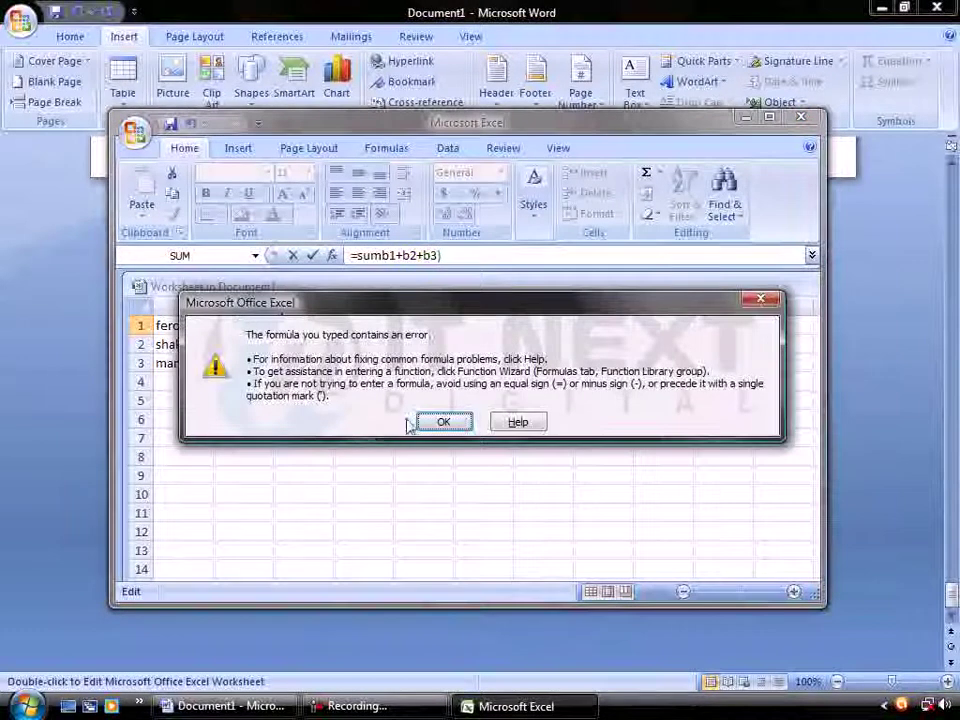
{"action": "left_click", "coordinate": [440, 422]}
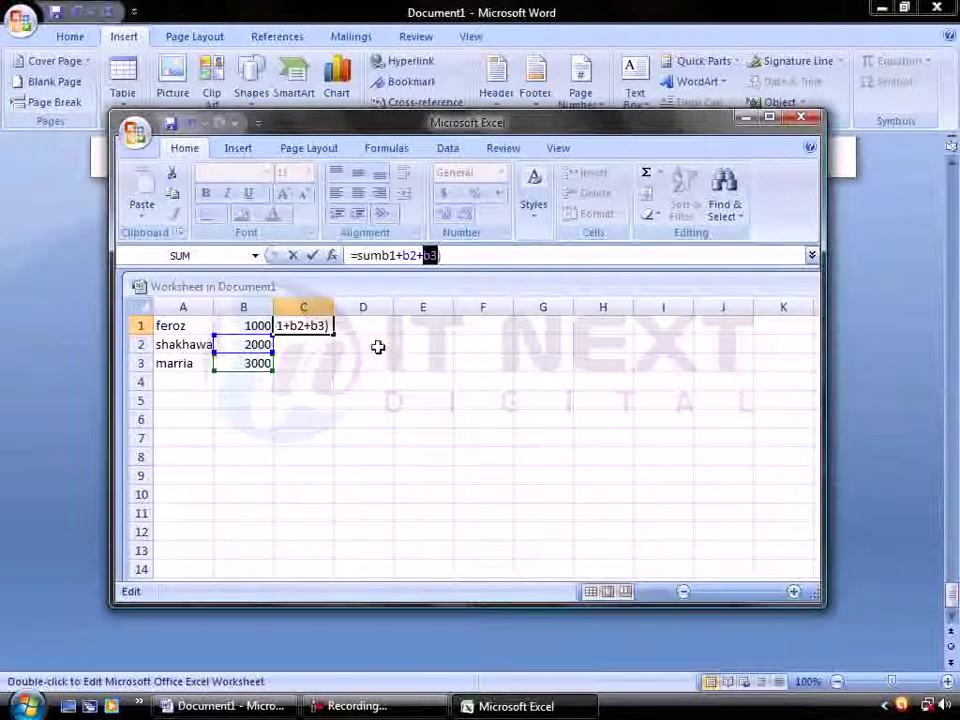
{"action": "left_click", "coordinate": [444, 255]}
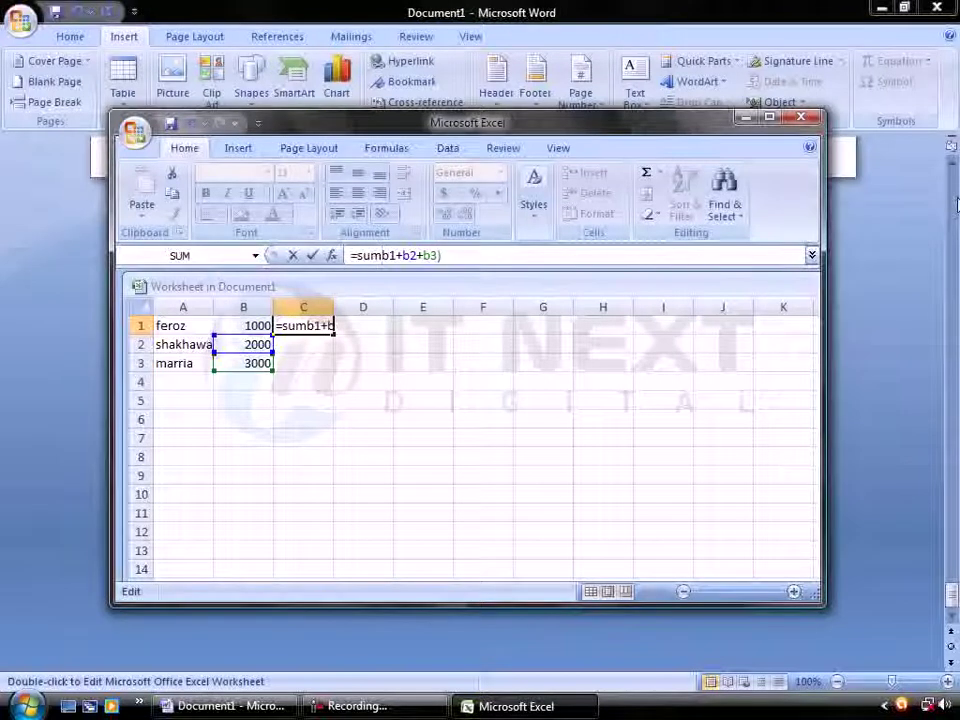
{"action": "type", "text": "("}
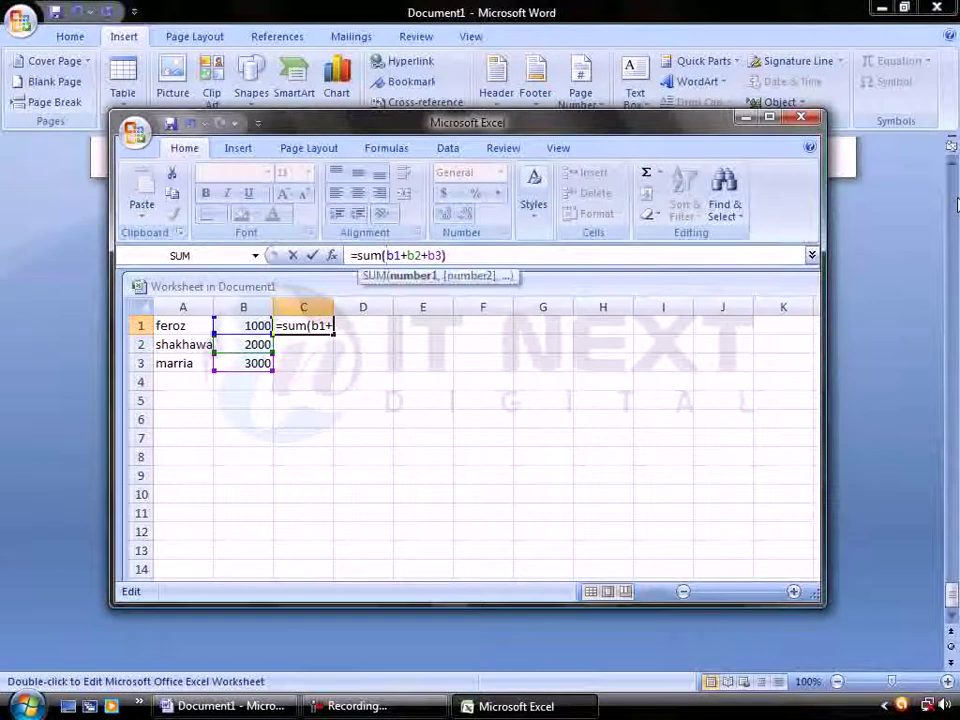
{"action": "key", "text": "Return"}
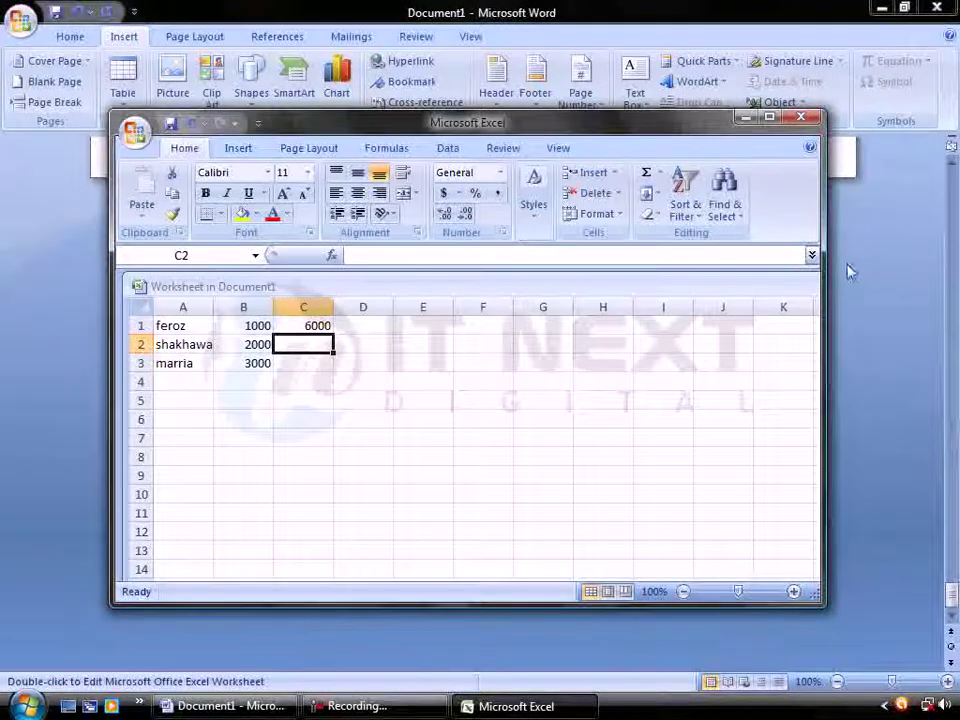
{"action": "left_click", "coordinate": [846, 197]}
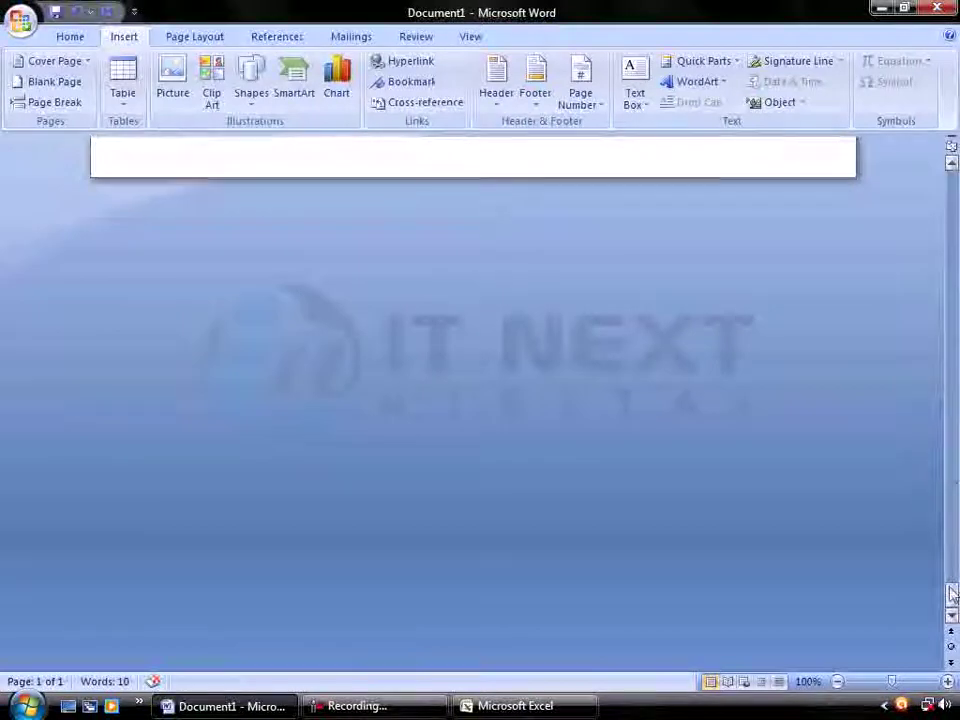
Scroll back up and open the Table menu to reach Quick Tables
{"action": "left_click_drag", "start_coordinate": [955, 510], "coordinate": [953, 366]}
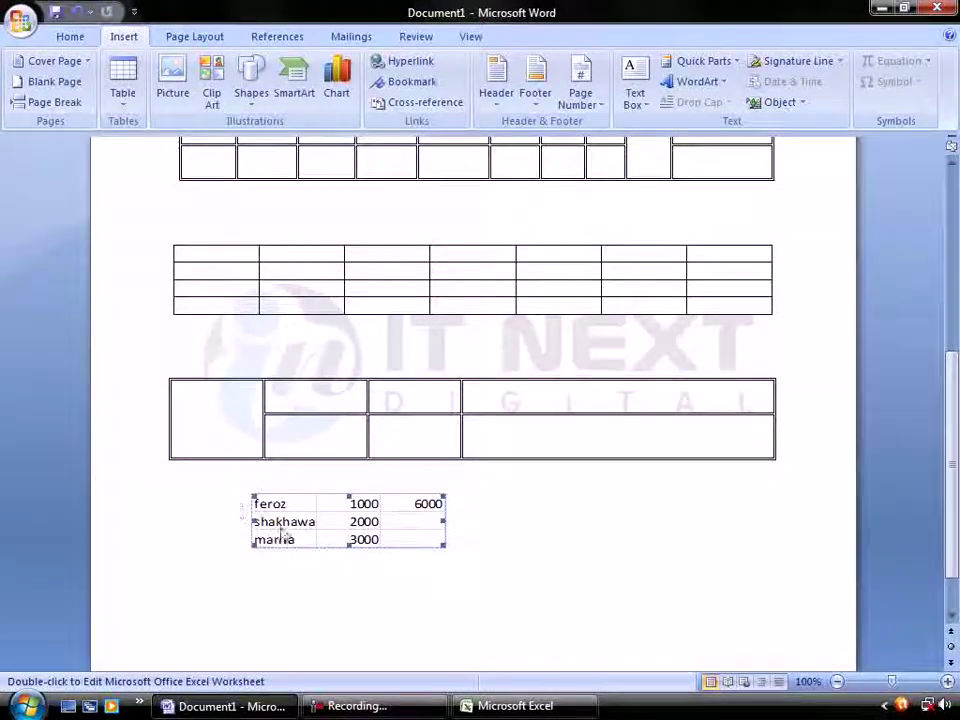
{"action": "left_click", "coordinate": [136, 93]}
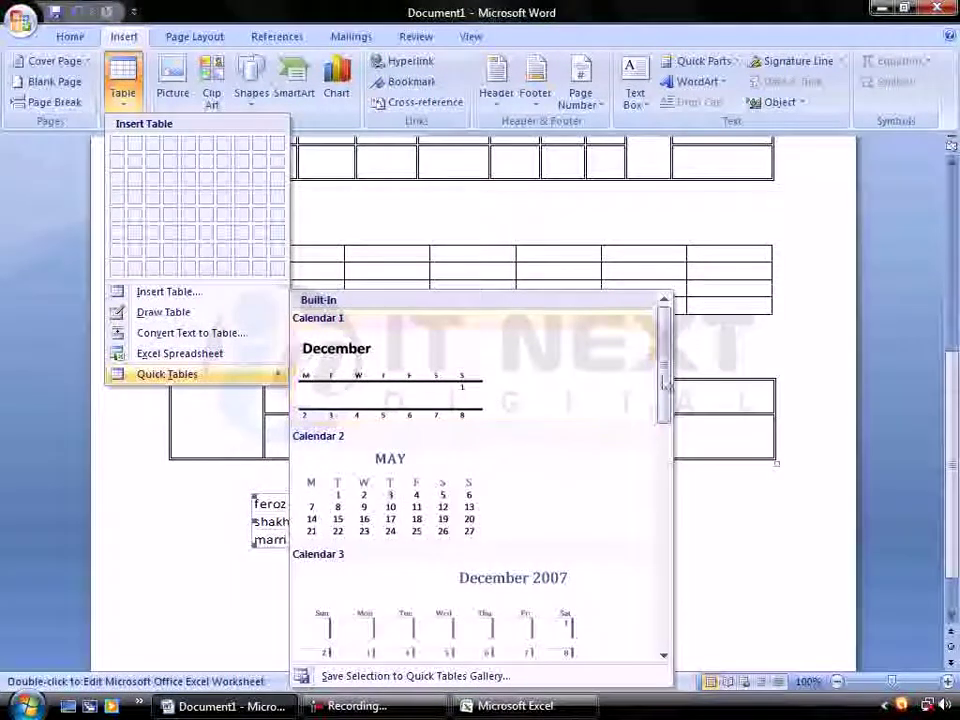
Insert the Double Table quick table, listing Greek letter names with uppercase and lowercase forms
{"action": "scroll", "coordinate": [660, 393], "scroll_direction": "down", "scroll_amount": 1}
{"action": "mouse_move", "coordinate": [660, 393]}
{"action": "left_mouse_down"}
{"action": "mouse_move", "coordinate": [658, 597]}
{"action": "mouse_move", "coordinate": [654, 500]}
{"action": "left_mouse_up"}
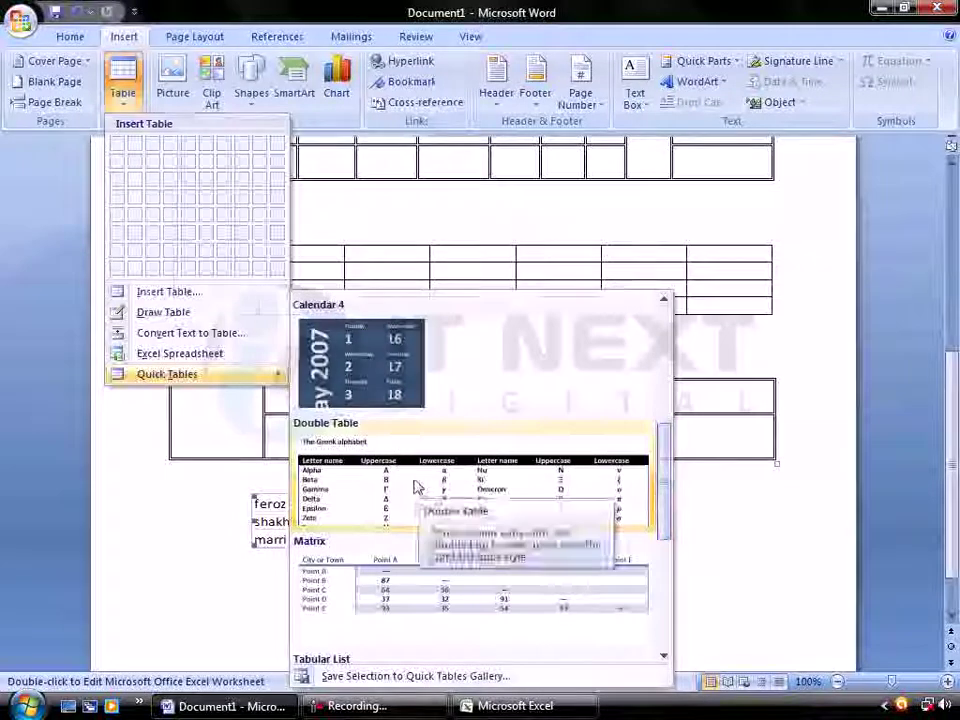
{"action": "left_click", "coordinate": [420, 497]}
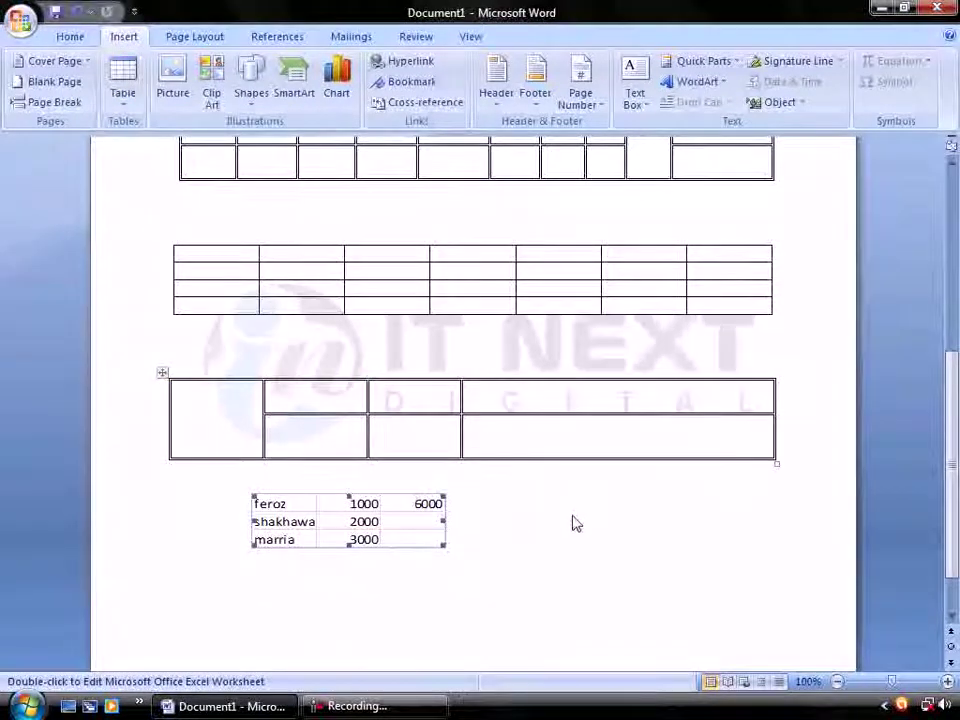
{"action": "left_click_drag", "start_coordinate": [950, 375], "coordinate": [950, 400]}
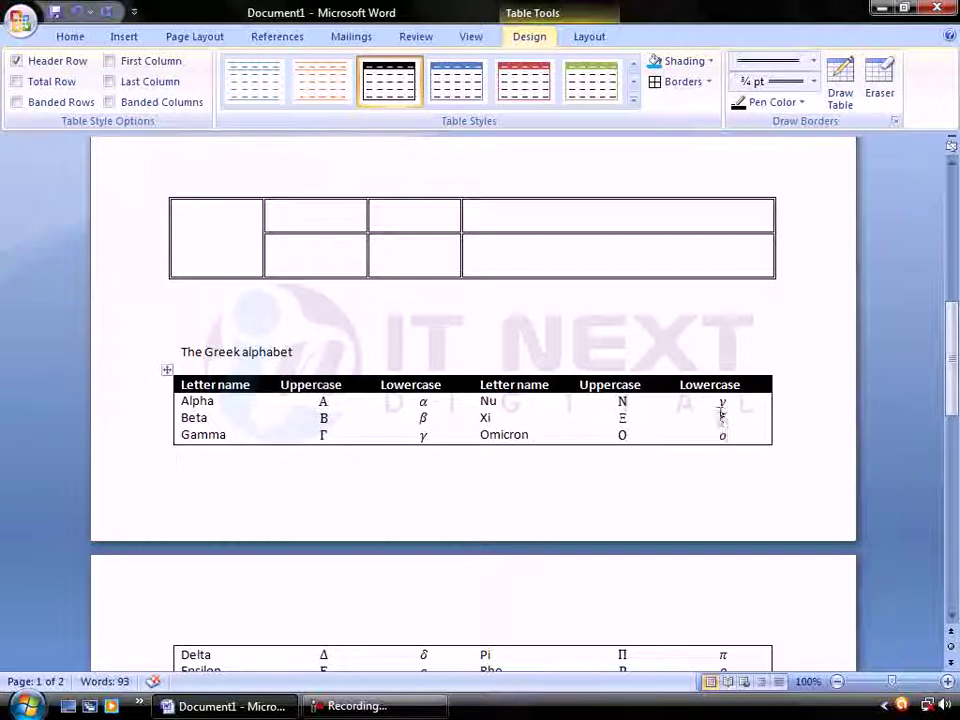
Move the cursor out of the Greek alphabet table and bring up the Insert ribbon's Table dropdown
{"action": "left_click_drag", "start_coordinate": [640, 409], "coordinate": [640, 409]}
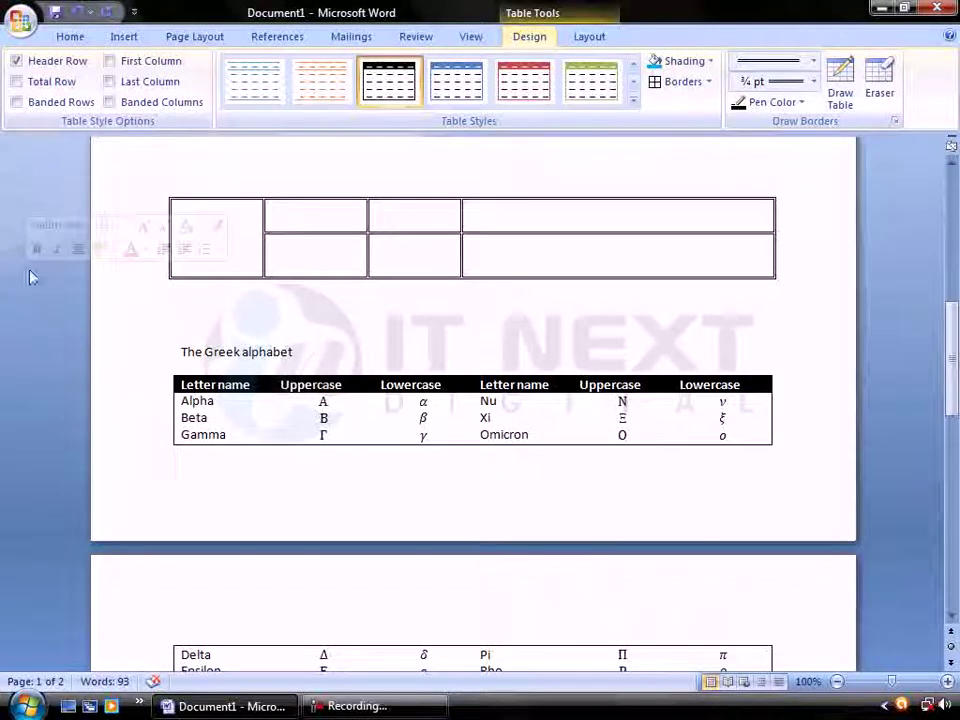
{"action": "left_click", "coordinate": [40, 180]}
{"action": "left_click", "coordinate": [132, 40]}
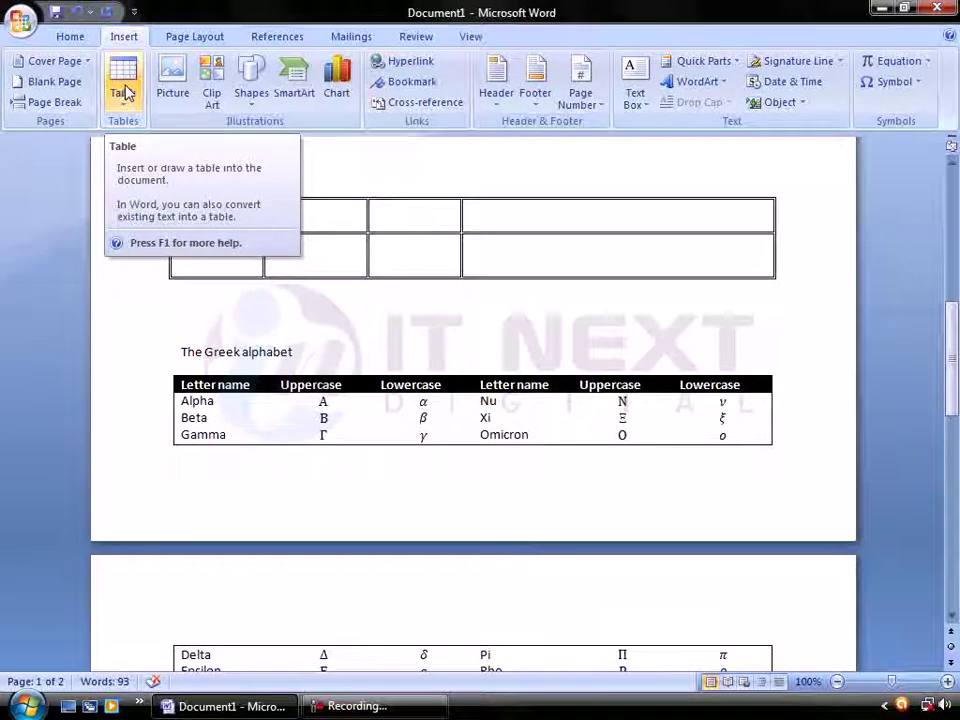
{"action": "left_click", "coordinate": [125, 92]}
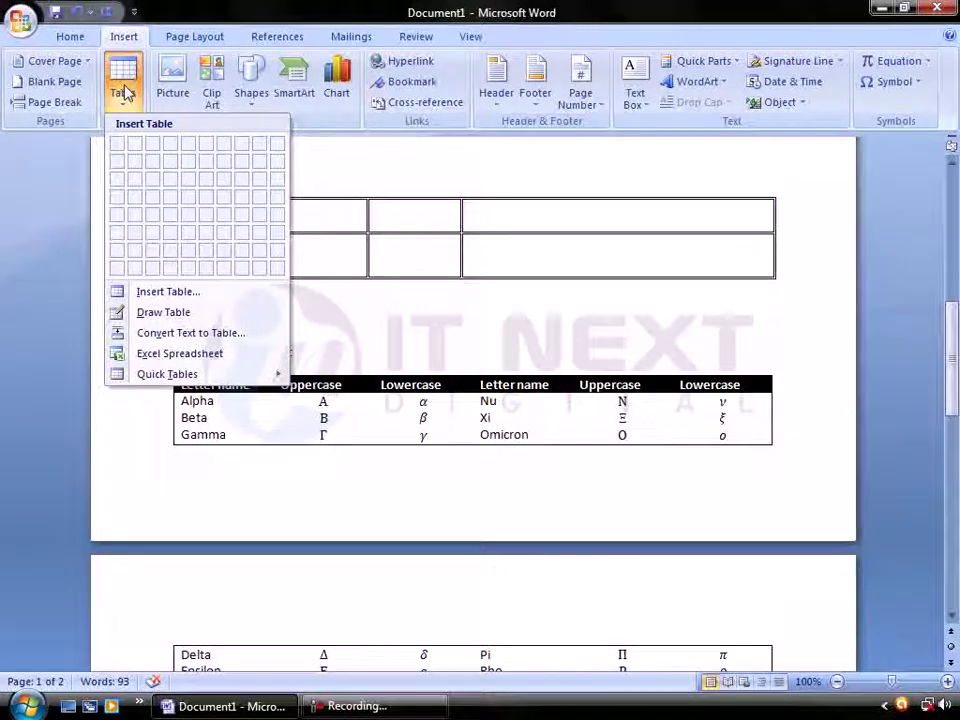